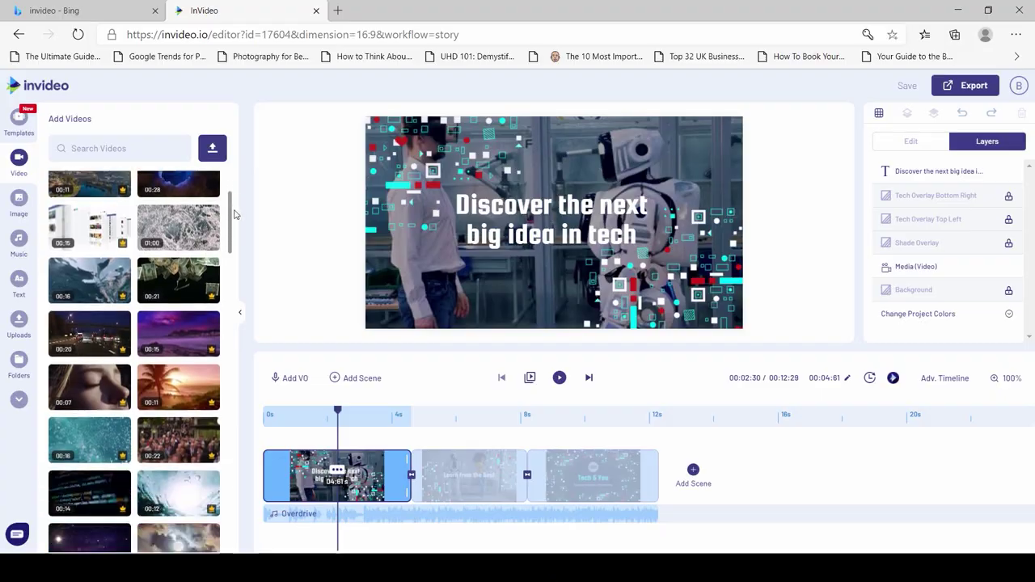
Scroll up and down the upper part of the Pre-made Templates page
drag(231, 212, 249, 416)
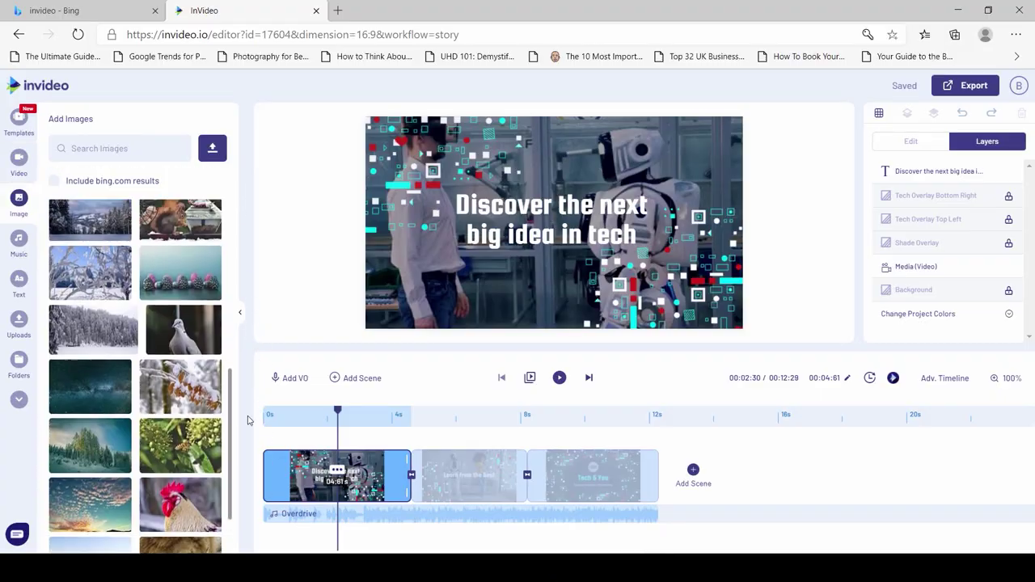
drag(248, 419, 264, 545)
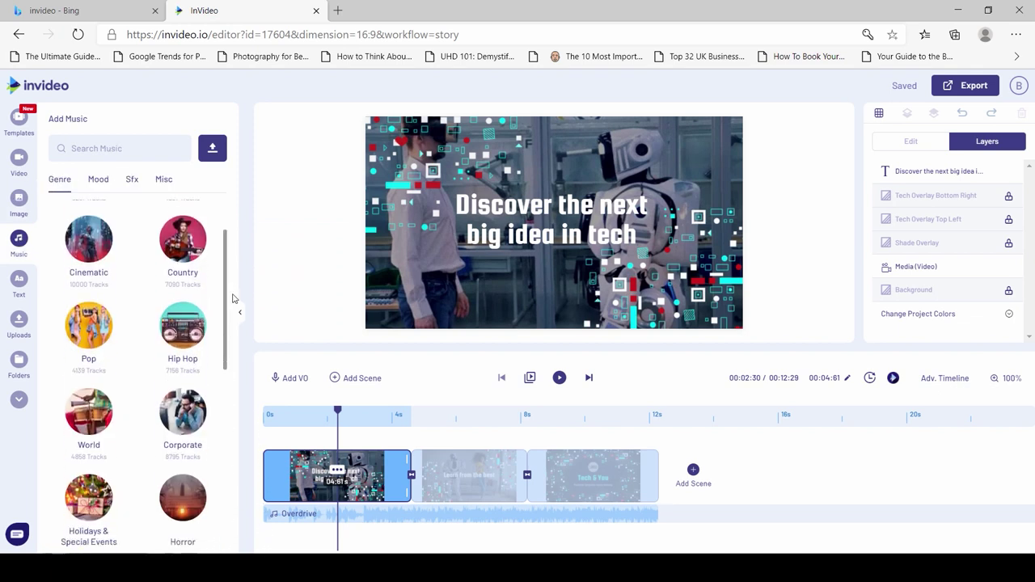
drag(232, 299, 237, 402)
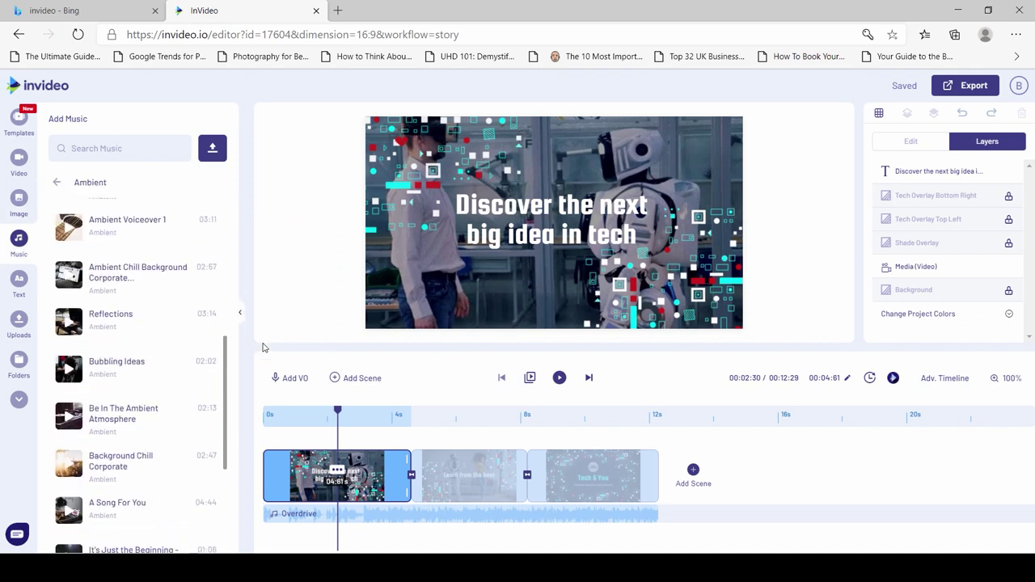
drag(270, 344, 271, 392)
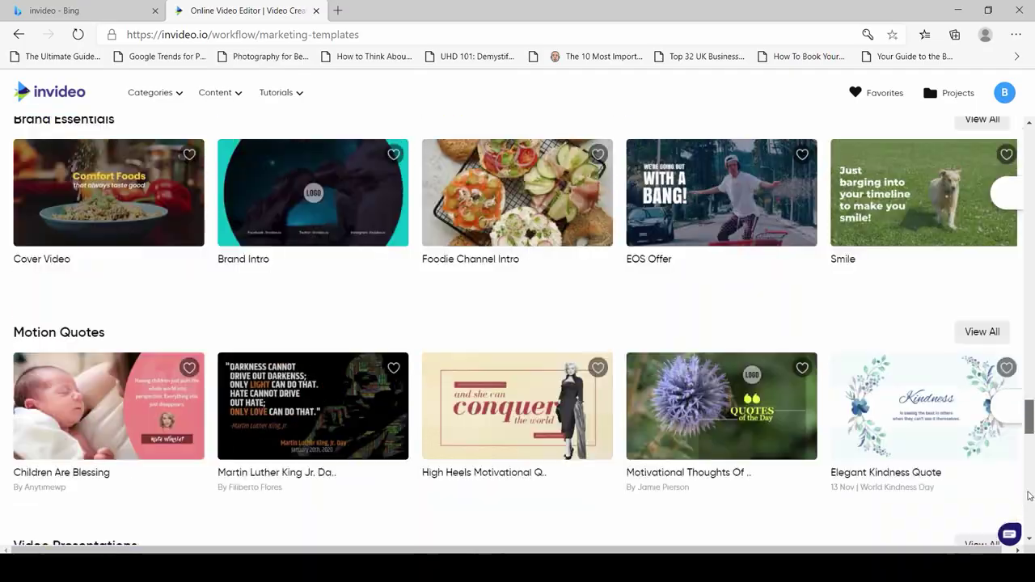
scroll(1025, 418, up, 15)
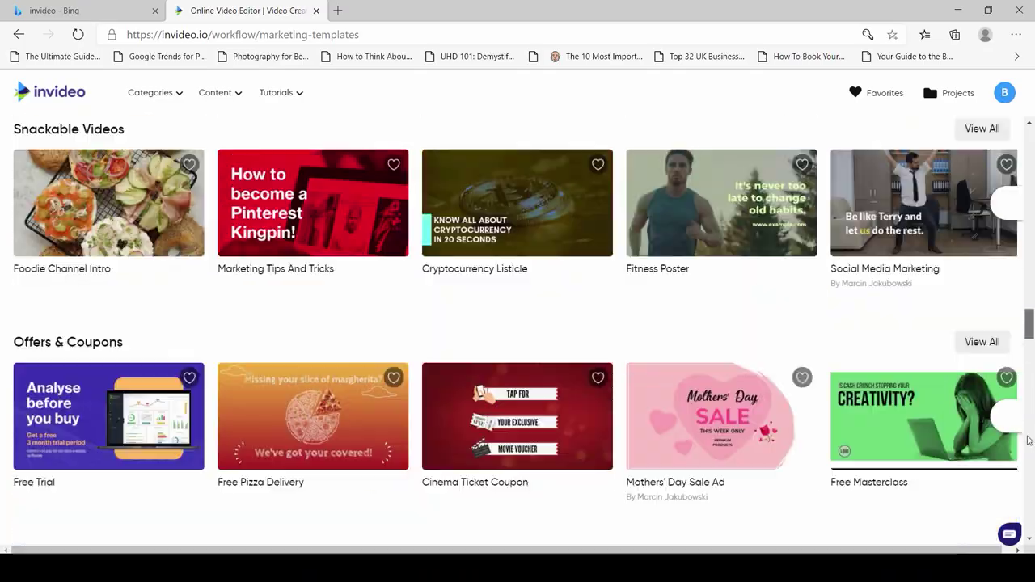
scroll(1025, 417, up, 15)
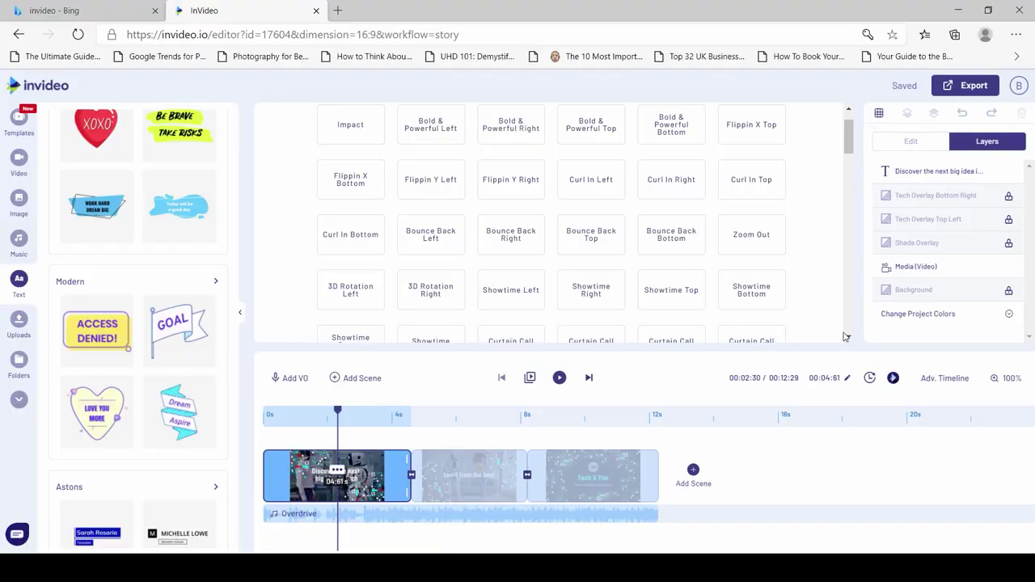
scroll(844, 336, down, 2)
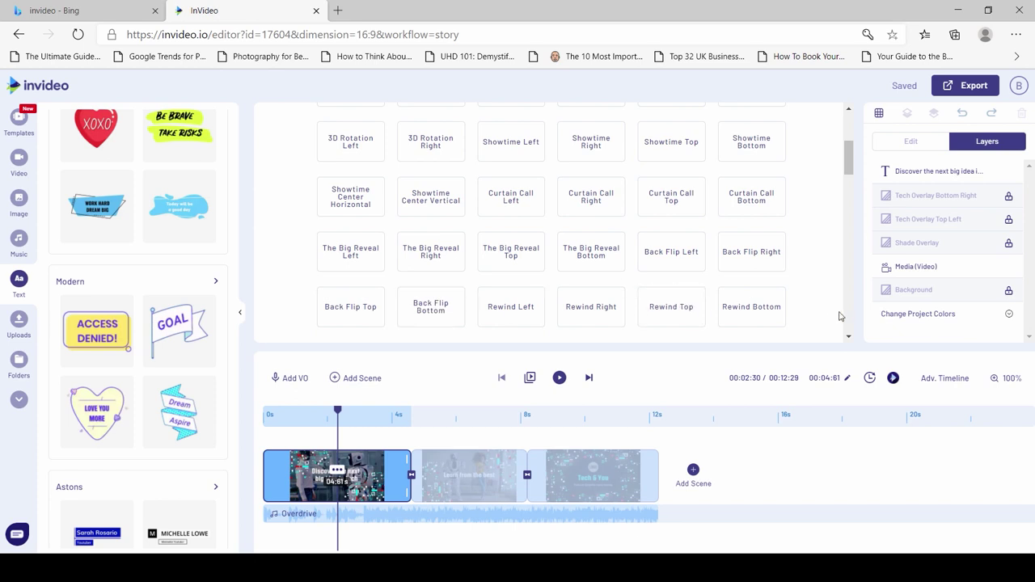
scroll(841, 323, down, 3)
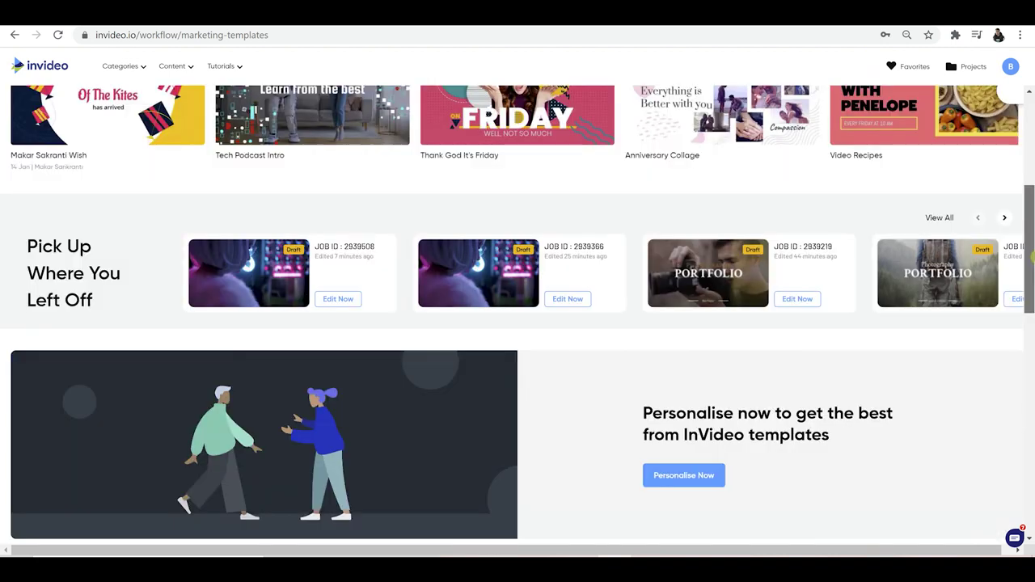
Scroll down through the Editor's Picks, Just Added, Handpicked and Intro/Outro template rows
click(1032, 253)
scroll(1032, 313, down, 3)
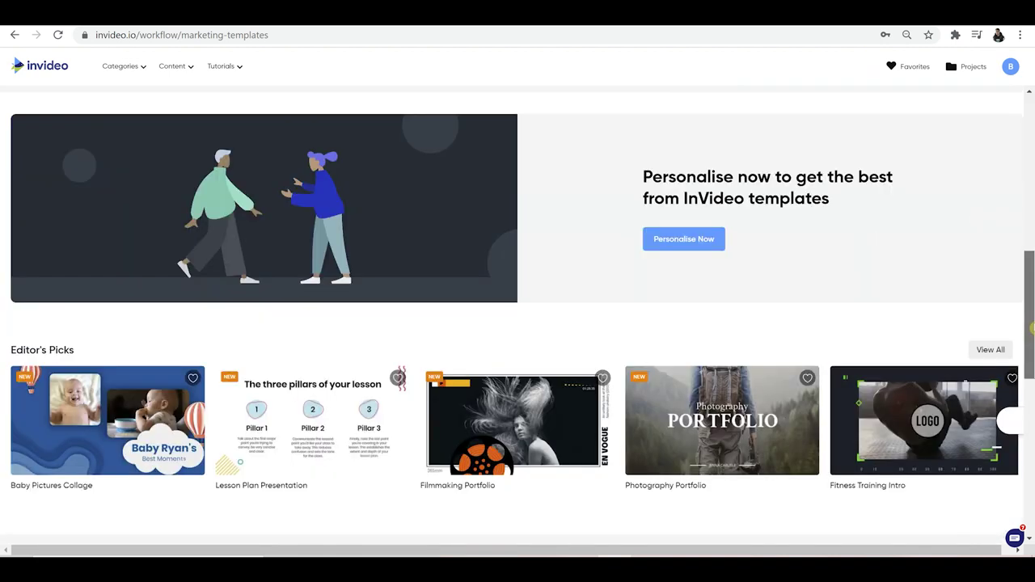
drag(1033, 347, 1033, 368)
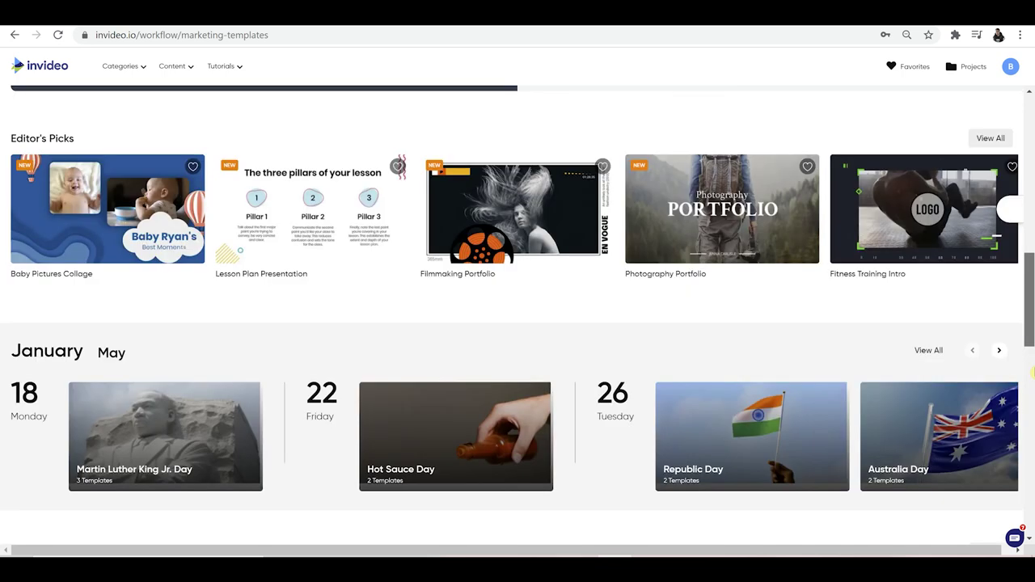
scroll(1033, 398, down, 2)
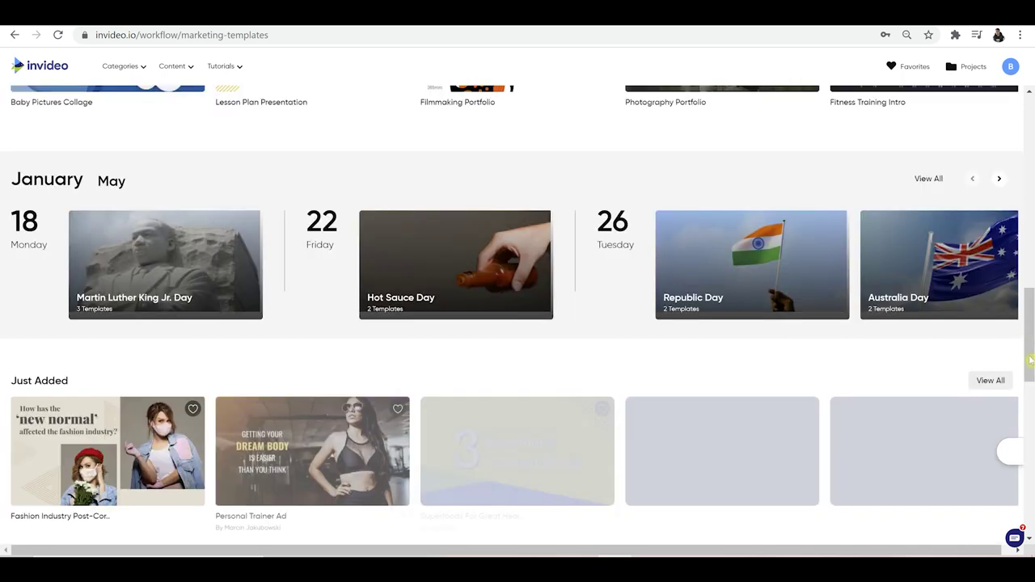
scroll(1033, 377, down, 3)
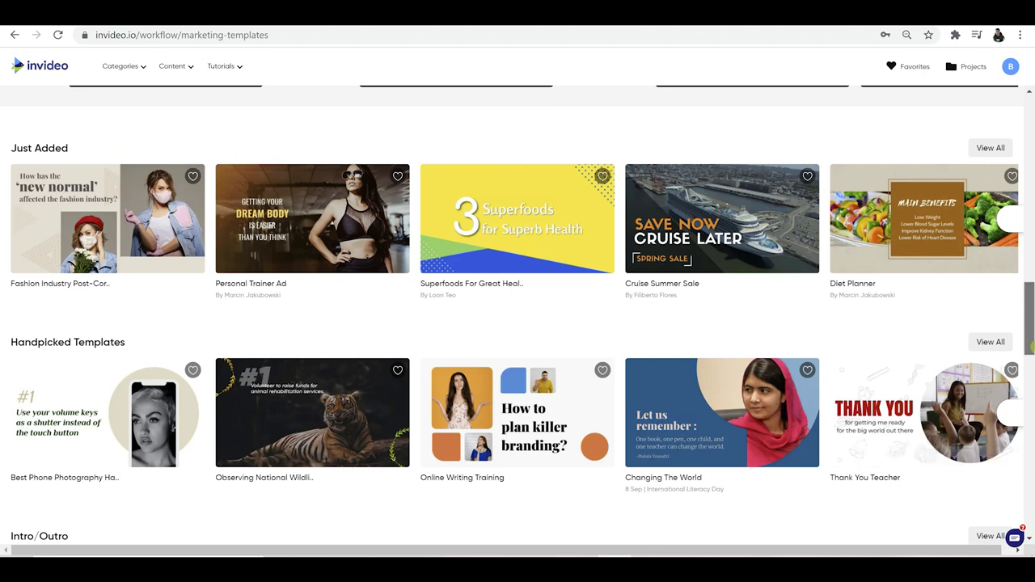
scroll(1033, 349, down, 1)
scroll(1032, 349, down, 1)
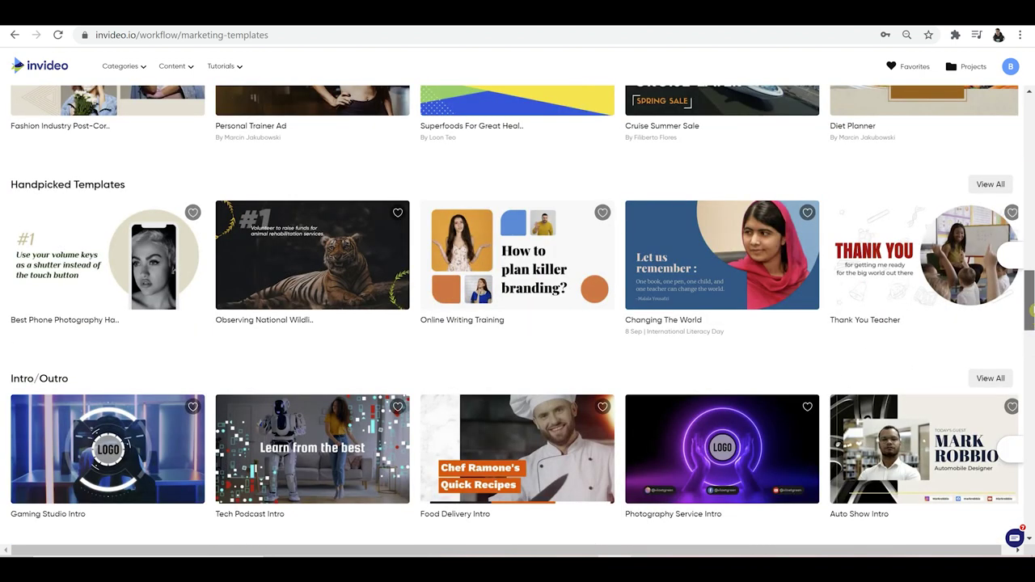
Return to the top of the templates page and place the cursor in the template search box
scroll(1033, 301, up, 3)
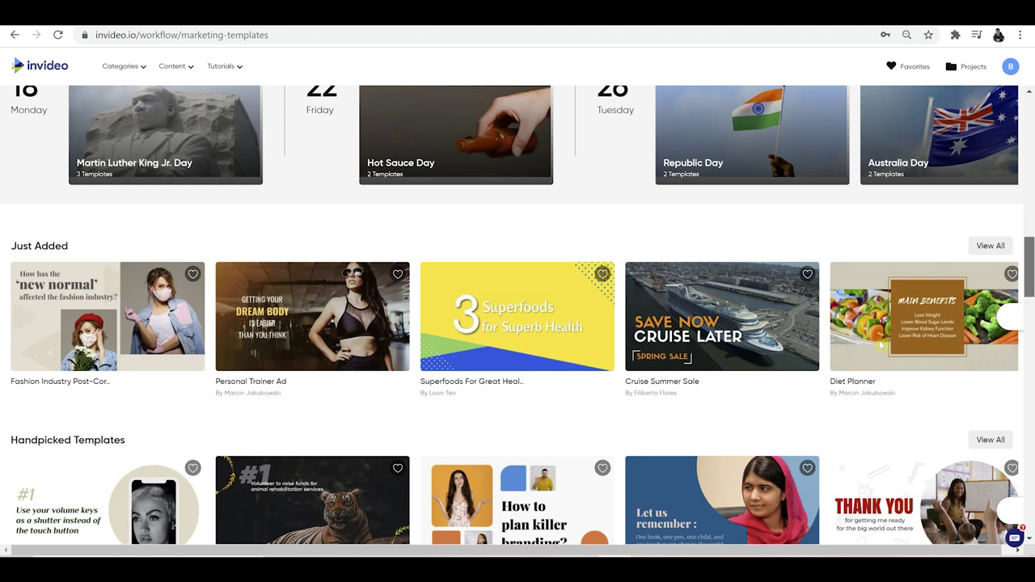
mouse_move(718, 322)
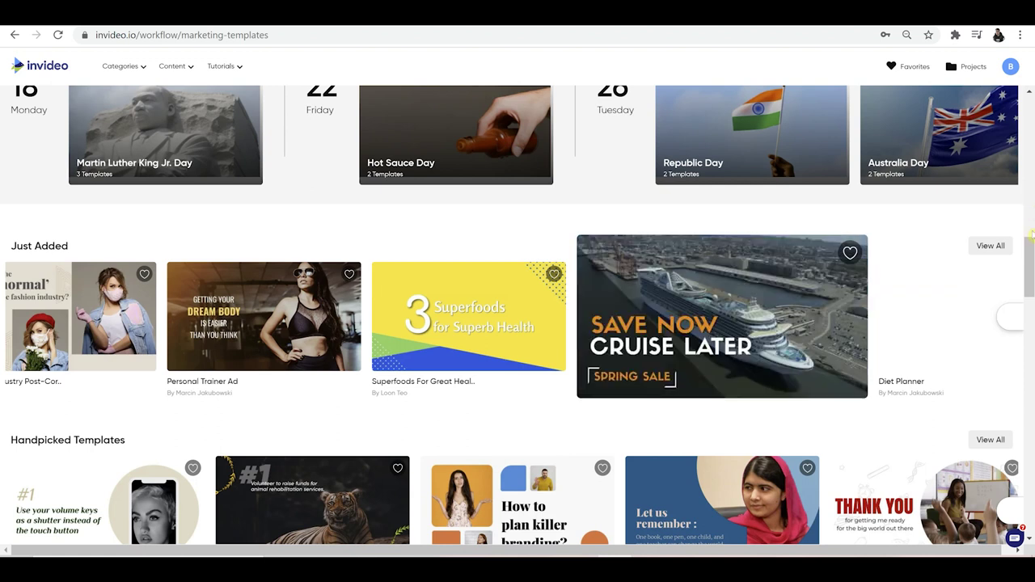
scroll(1031, 243, up, 15)
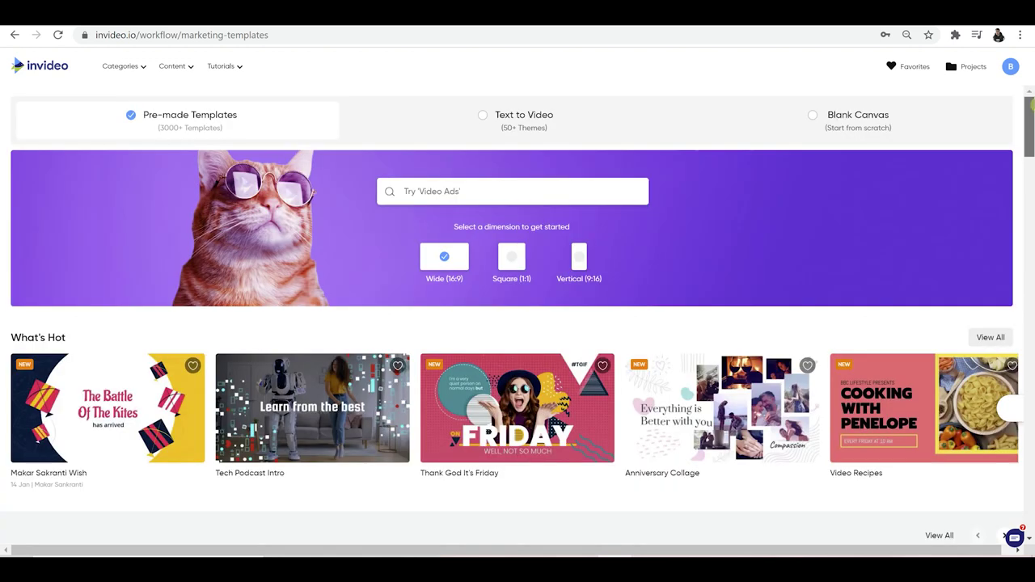
click(566, 188)
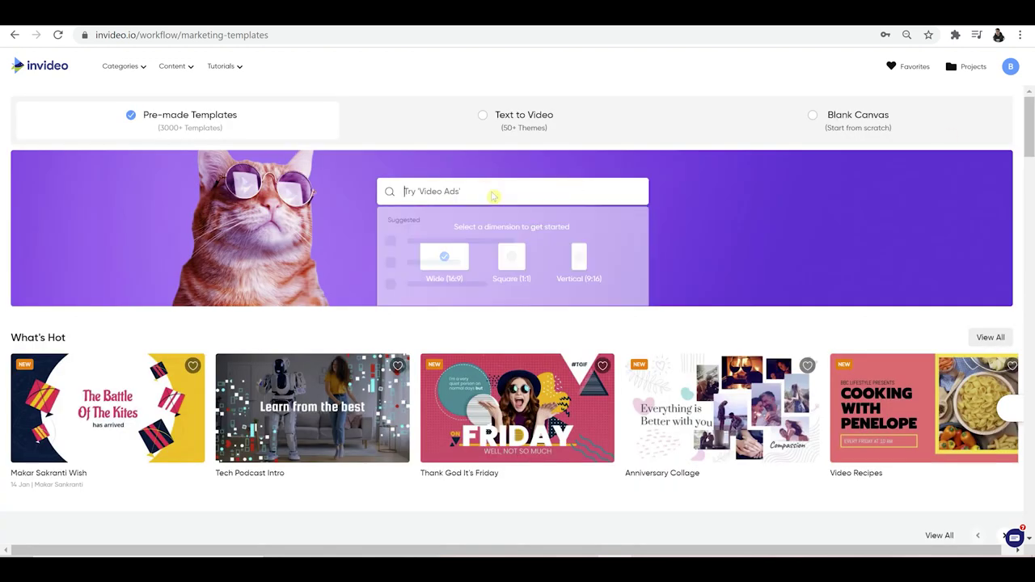
Search templates for 'photography' and scan the 28 results down to Photography Service Intro
text(photog)
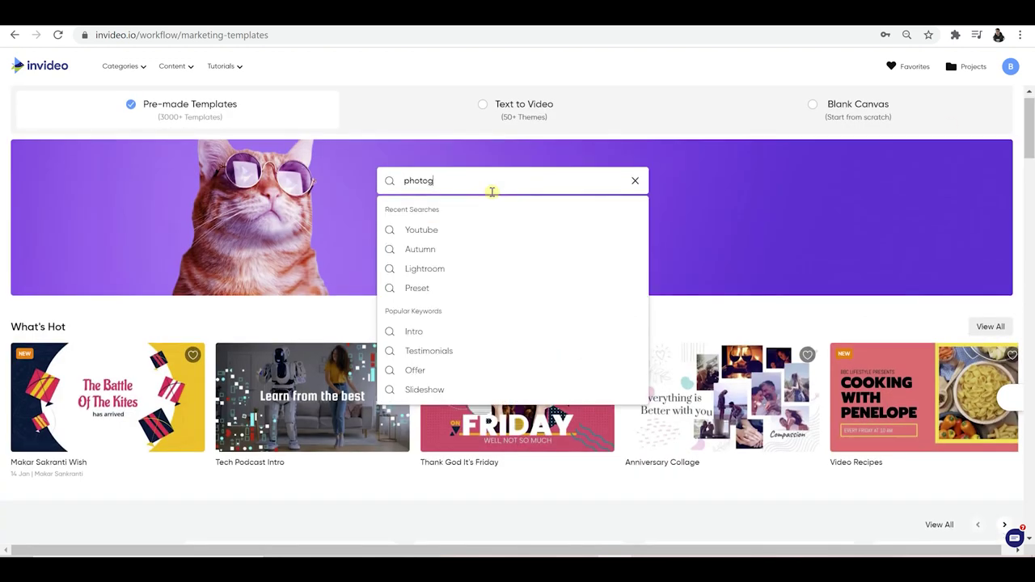
text(raphy)
key(Return)
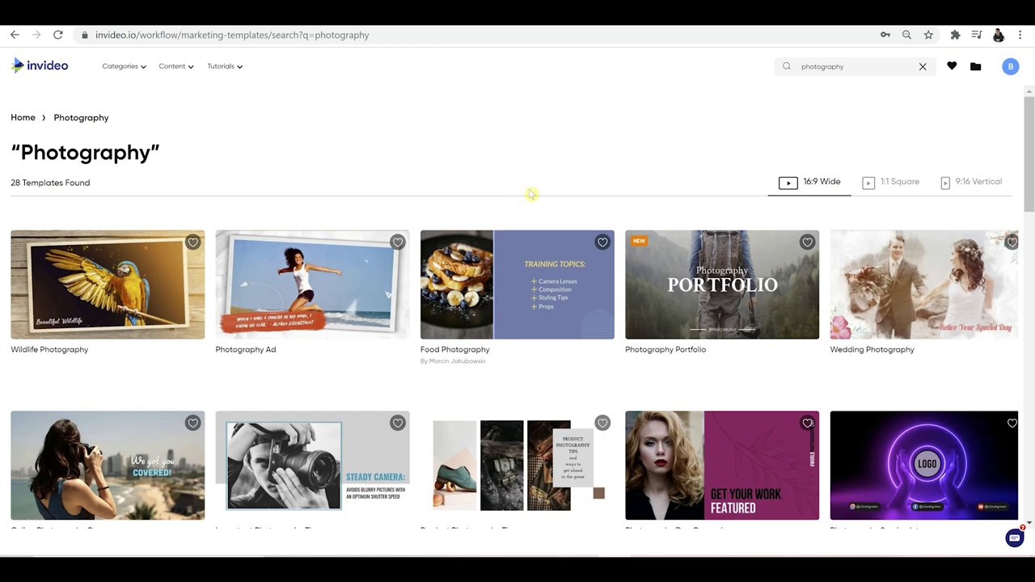
drag(1029, 125, 1028, 188)
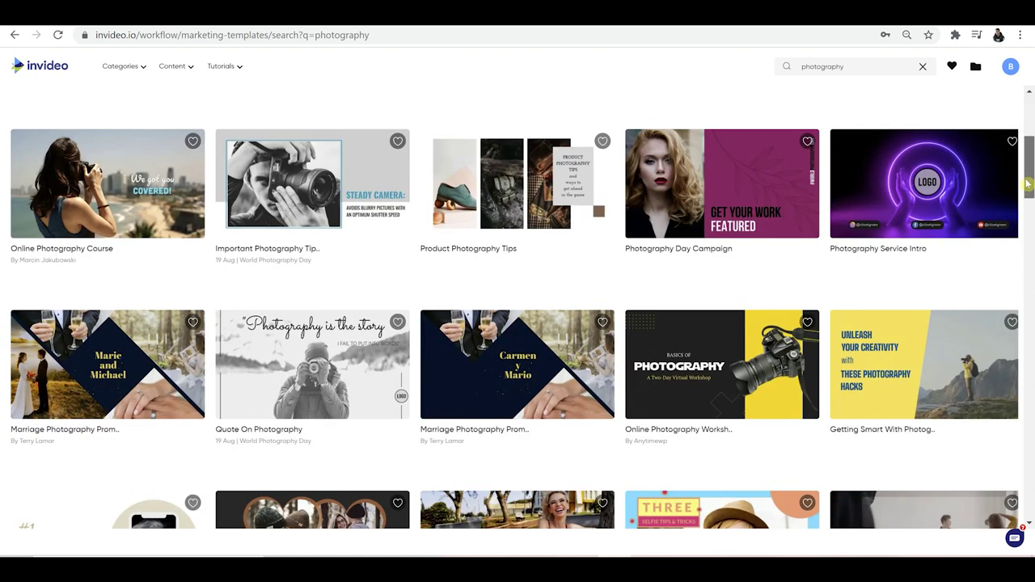
mouse_move(904, 199)
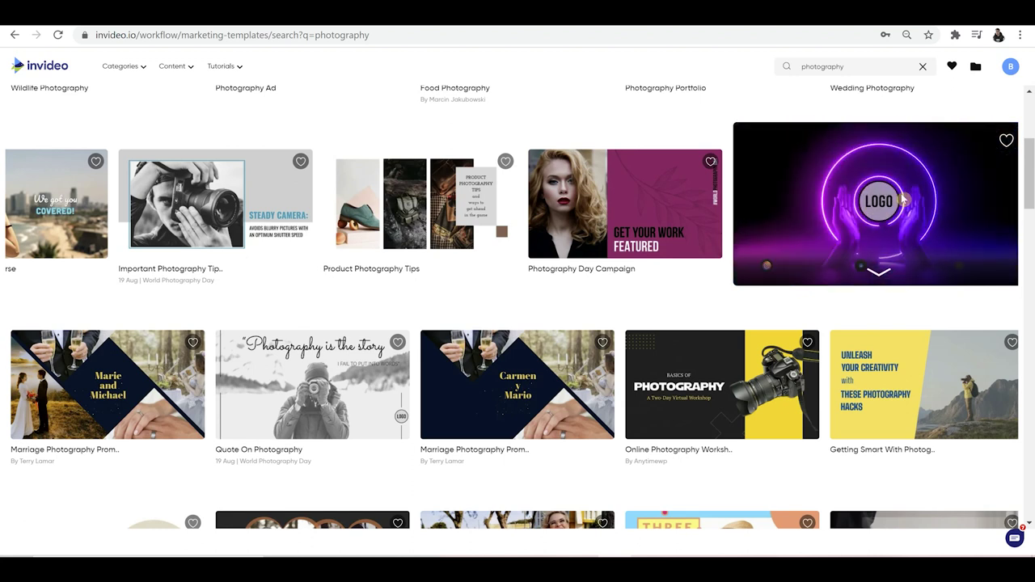
Use the Photography Service Intro template to create a new editor project
click(904, 199)
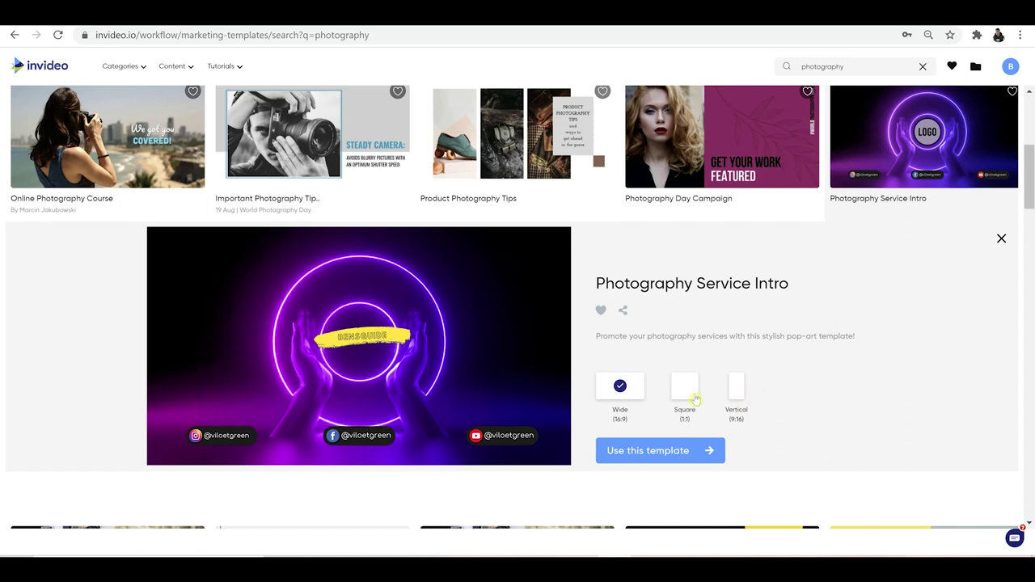
click(662, 457)
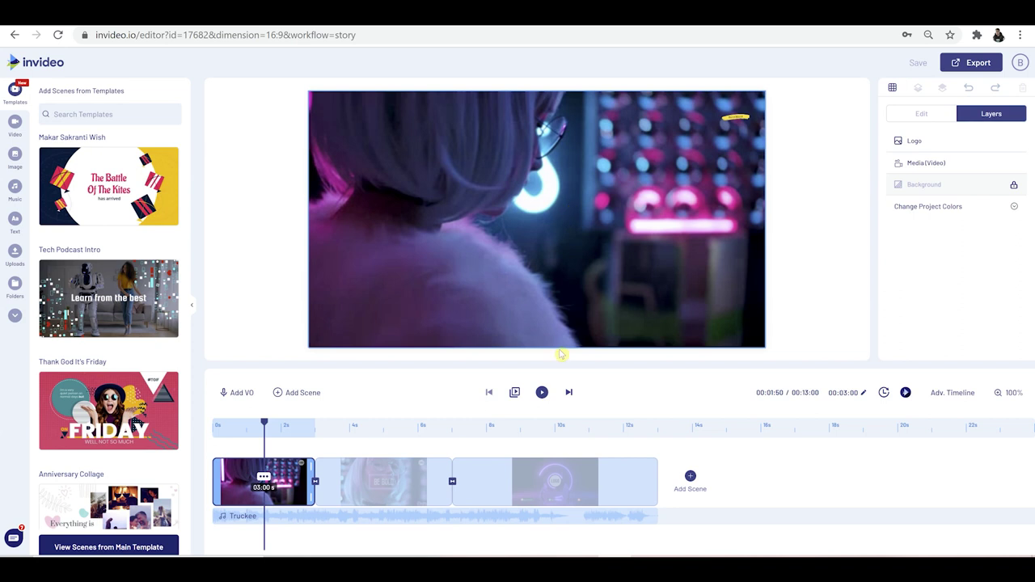
click(542, 393)
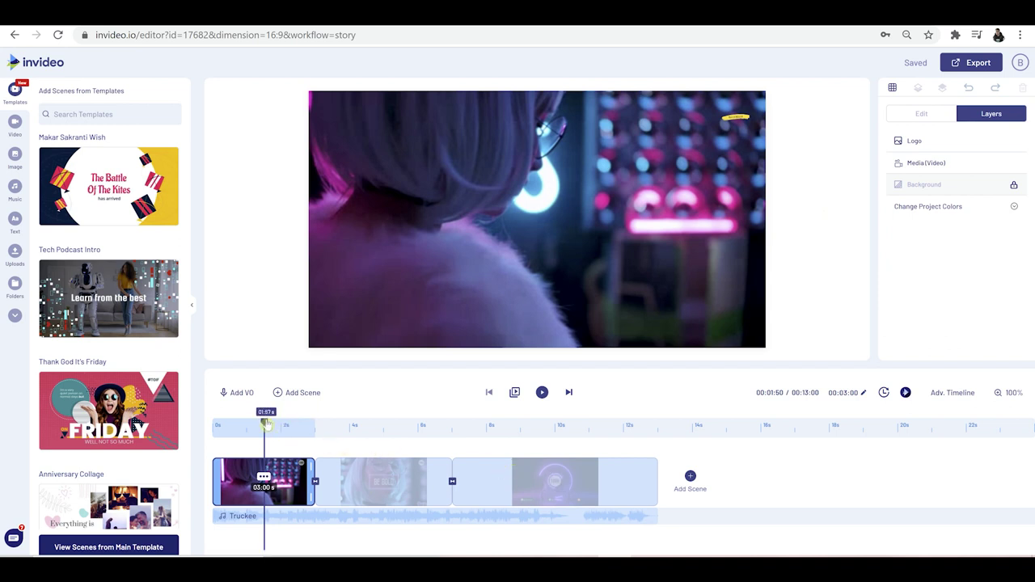
drag(266, 422, 379, 434)
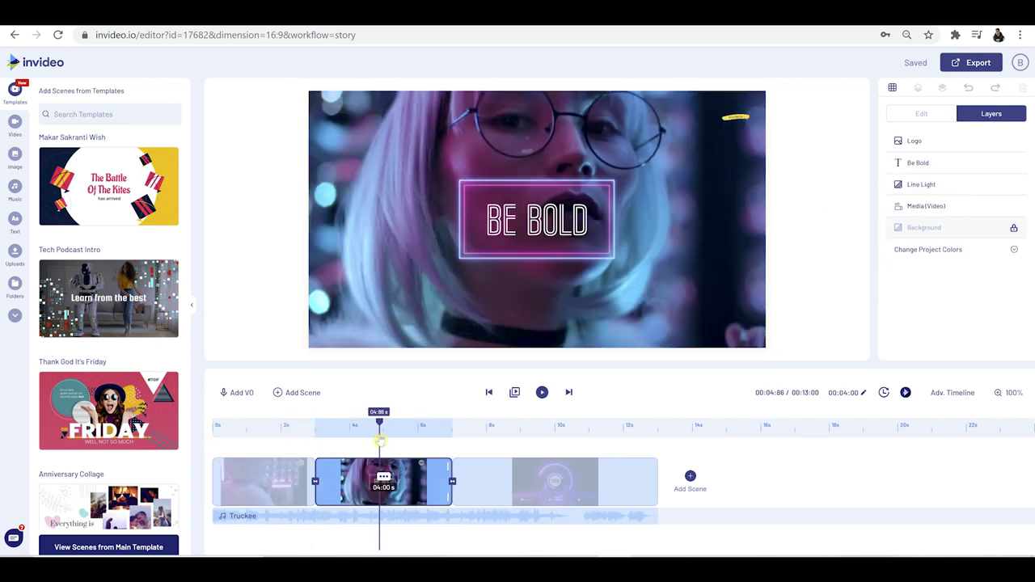
click(542, 392)
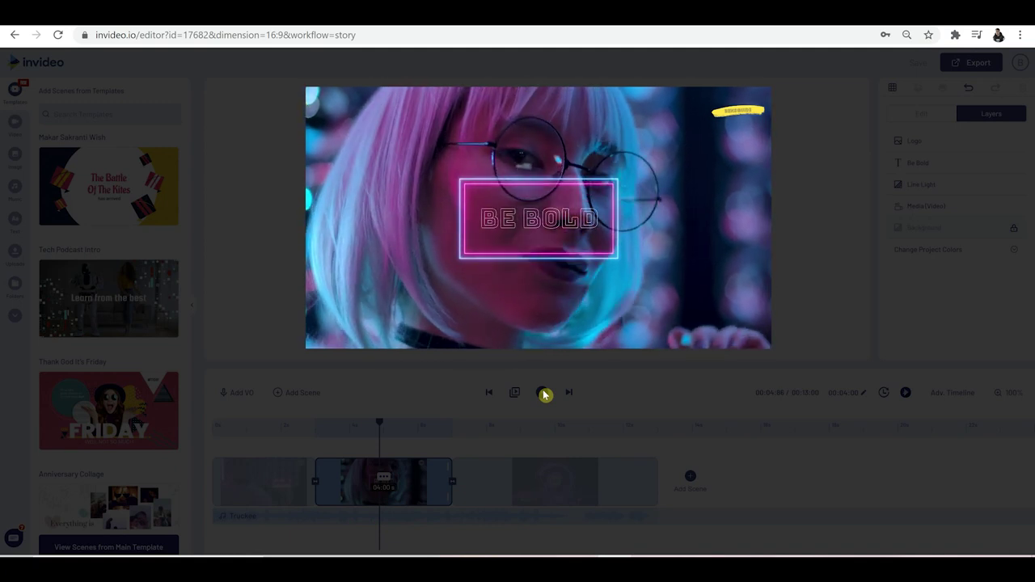
click(375, 428)
click(279, 437)
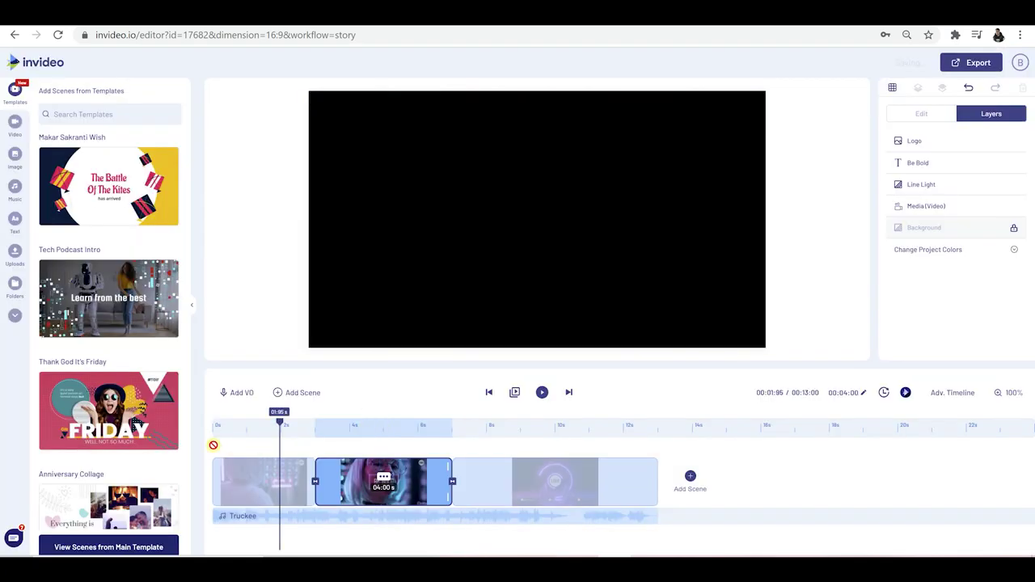
click(215, 446)
click(516, 396)
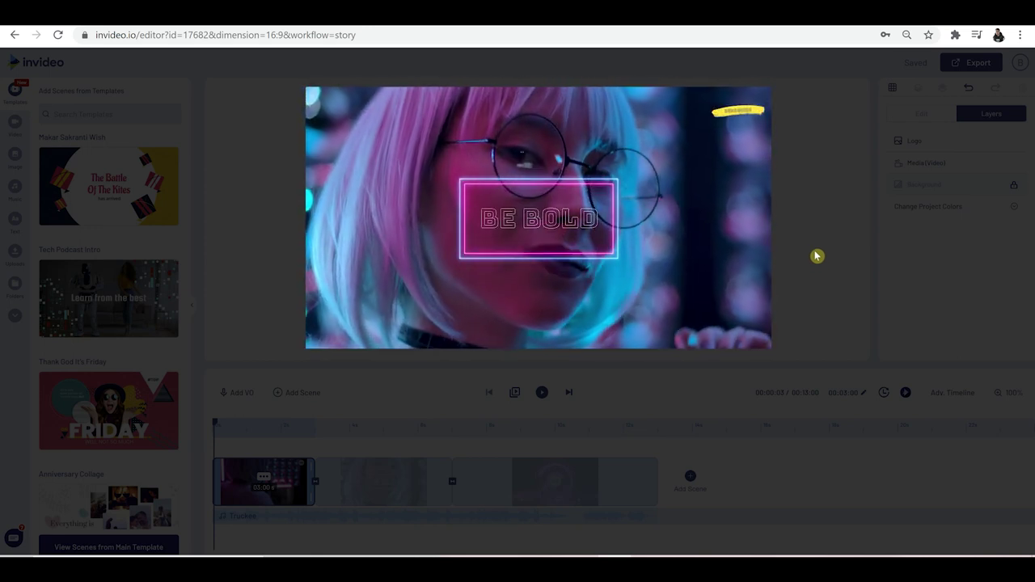
click(816, 256)
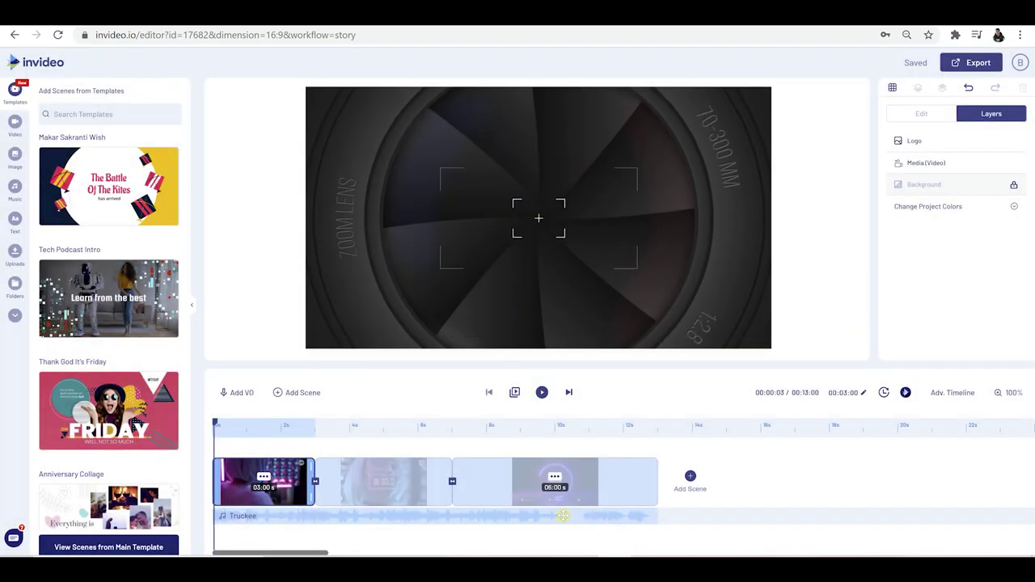
Review the three-scene timeline and the Truckee music track beneath it
mouse_move(378, 518)
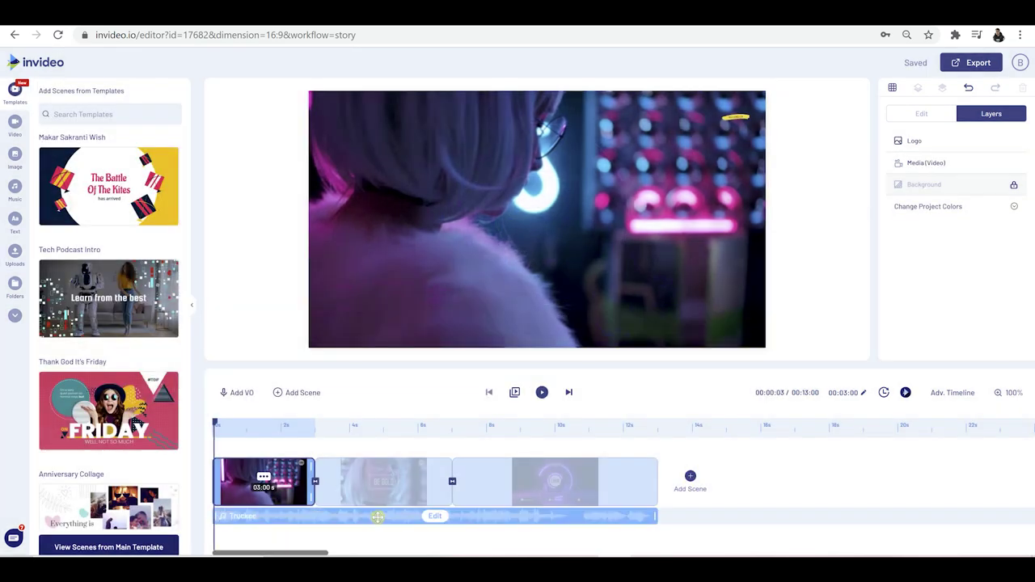
Delete the Truckee background music track and bring up the Music library genres
click(435, 518)
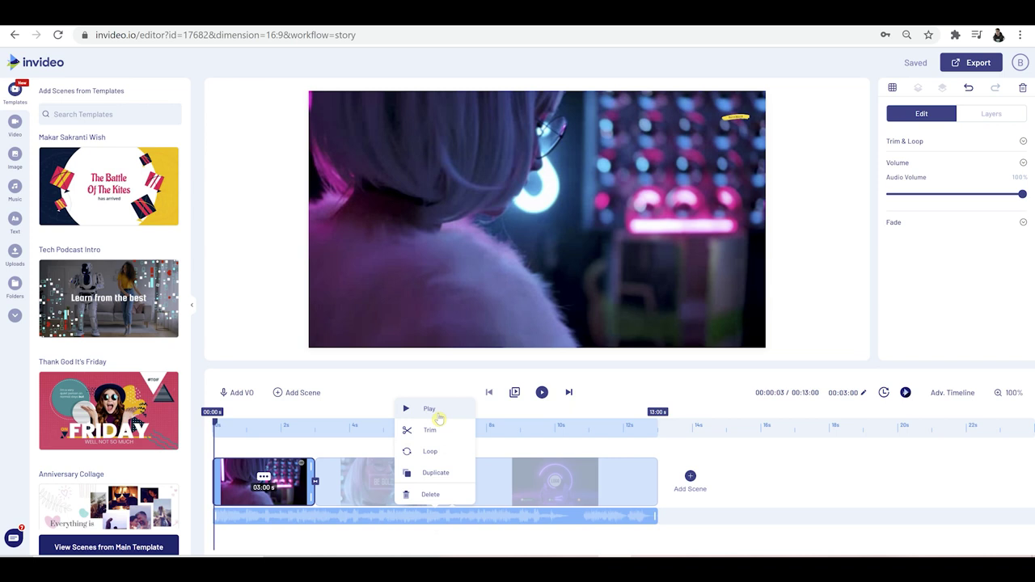
click(431, 495)
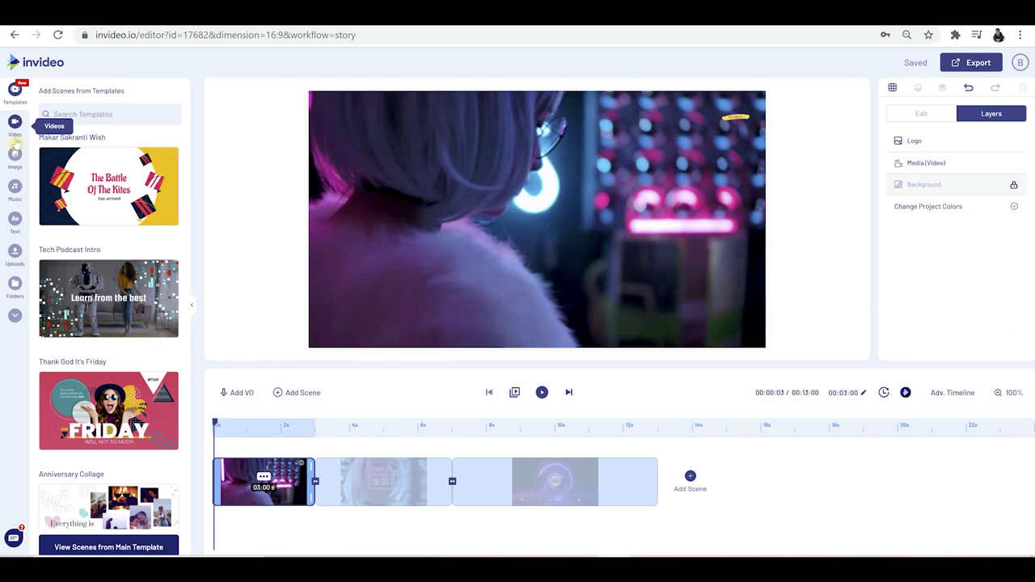
click(14, 188)
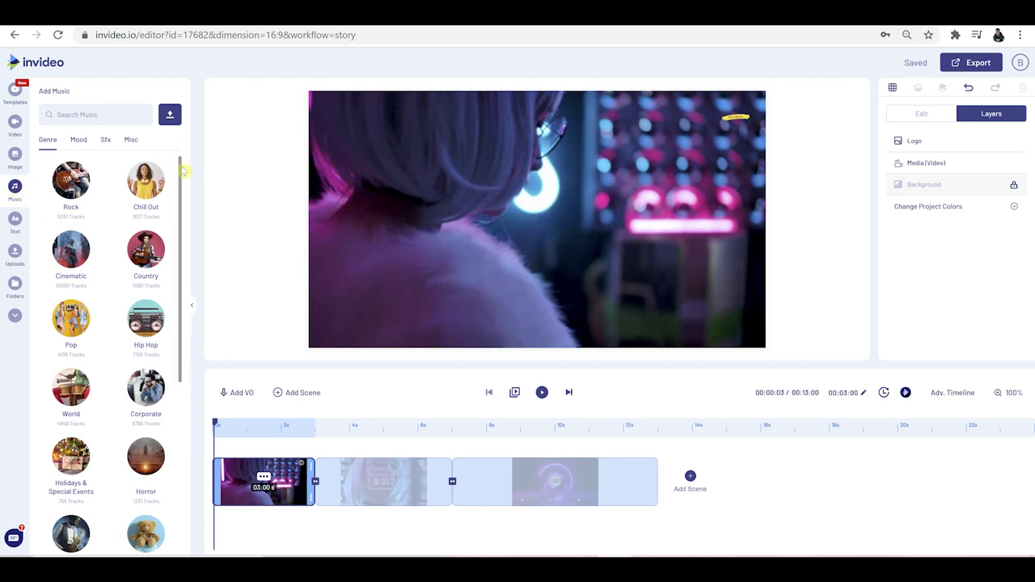
Show the Hip Hop genre's tracks in the Add Music panel
mouse_move(182, 170)
mouse_down()
mouse_move(180, 203)
mouse_move(182, 170)
mouse_up()
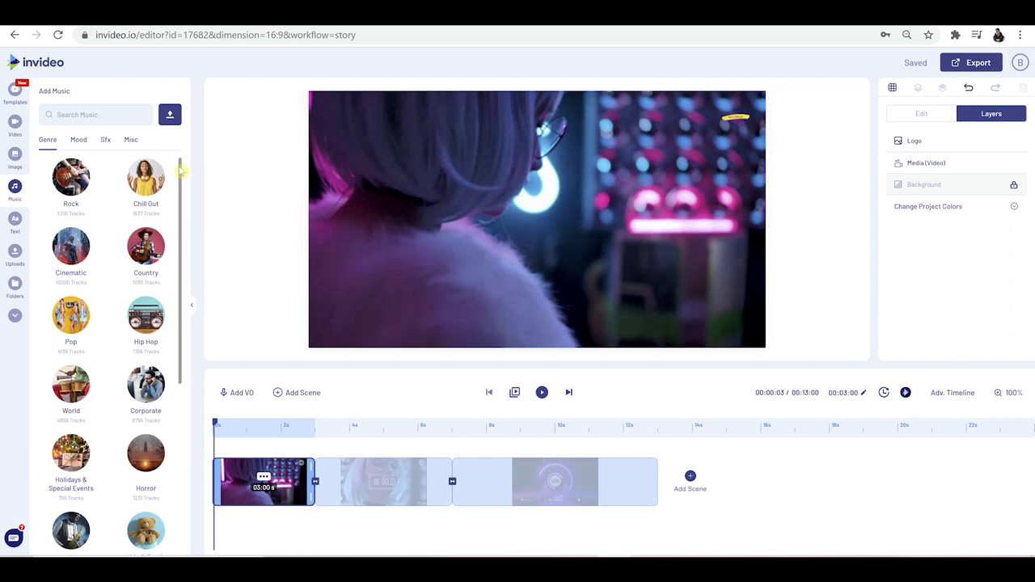
click(146, 317)
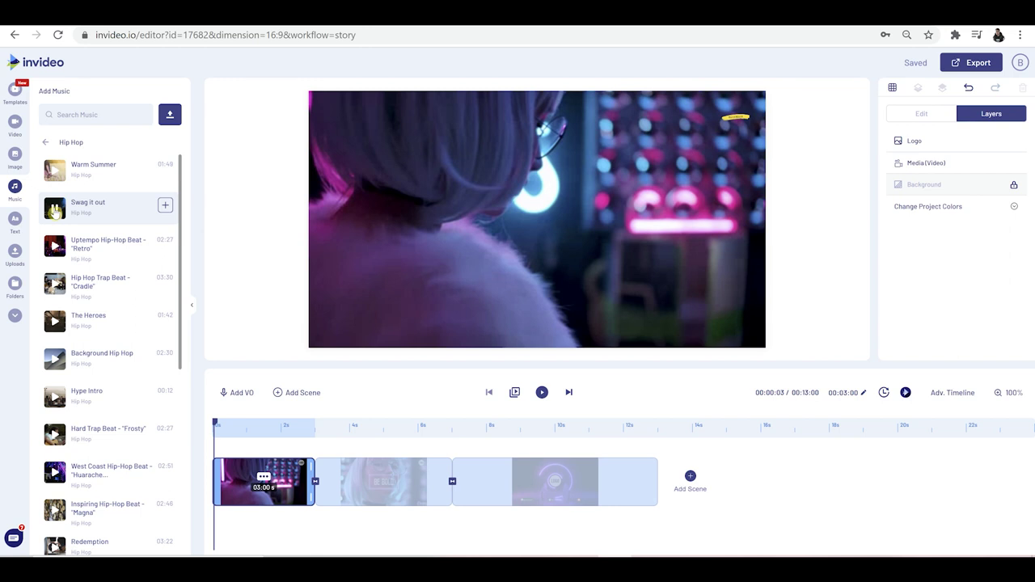
Preview the Hip Hop track 'Swag it out', add it as background music, then stop the preview
click(54, 210)
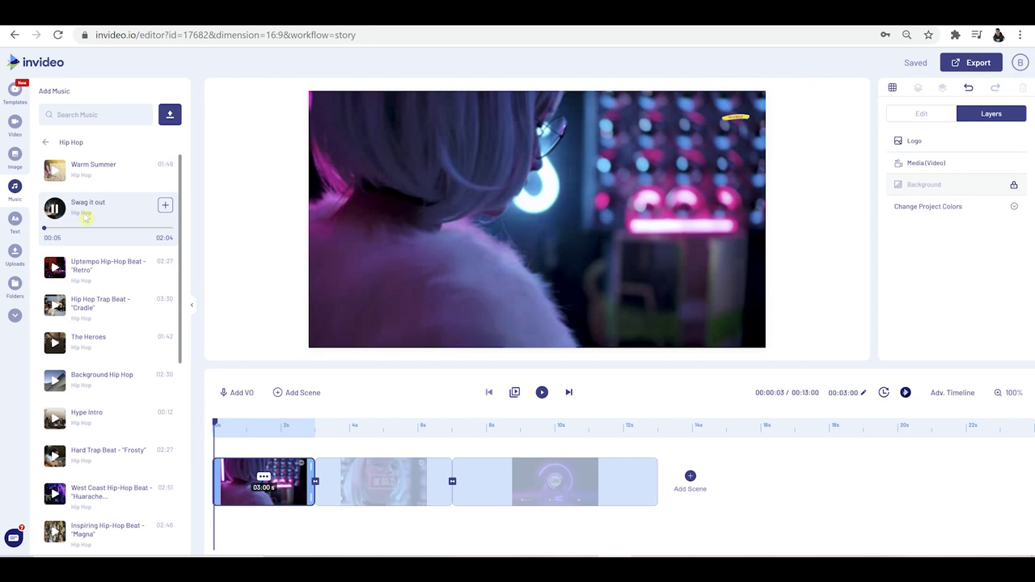
click(164, 205)
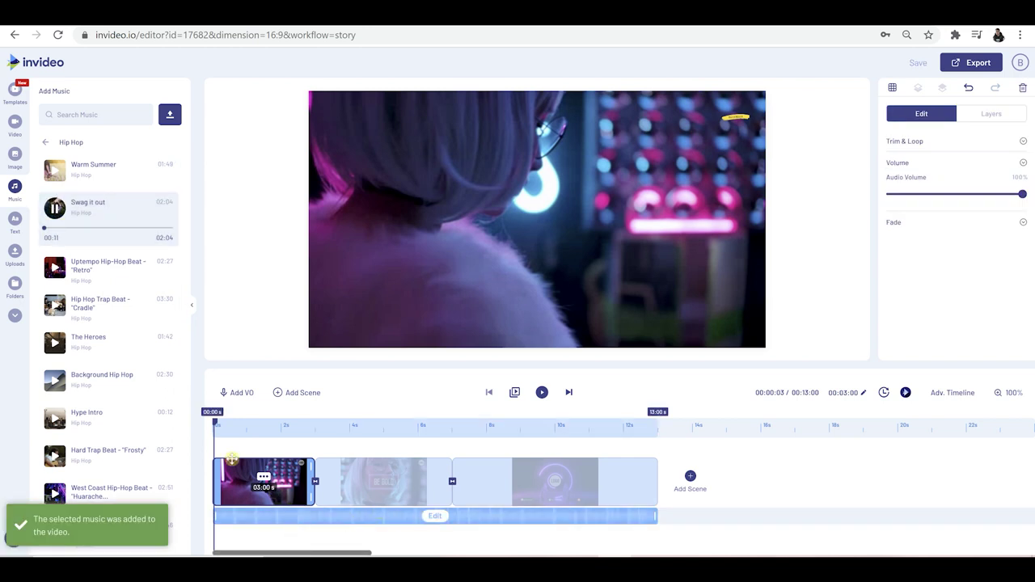
click(53, 210)
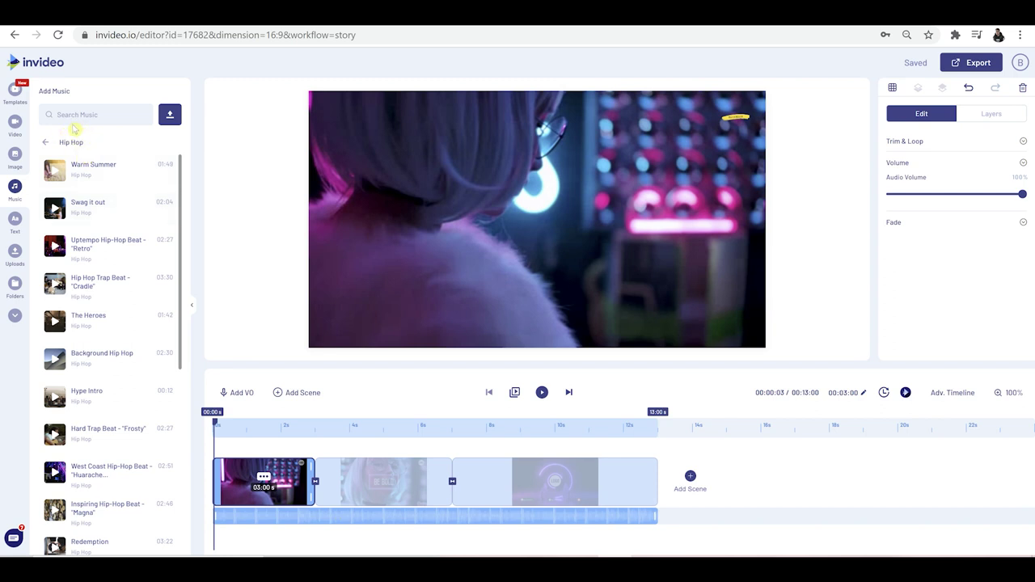
Search stock Videos for 'photography' and drop the woman-with-camera clip onto scene 1's selected video
click(15, 129)
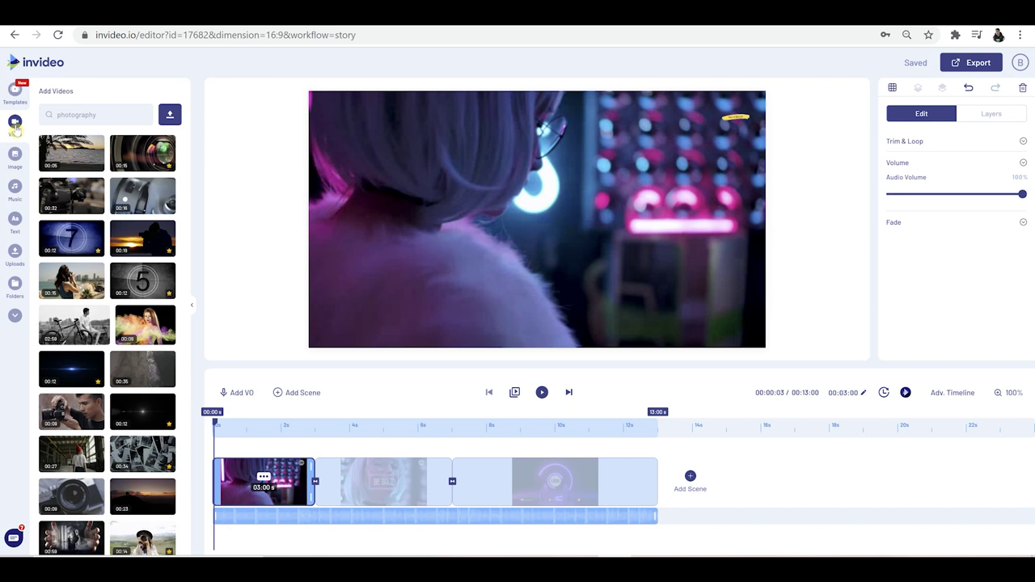
mouse_move(187, 158)
mouse_down()
mouse_move(191, 354)
mouse_move(187, 158)
mouse_up()
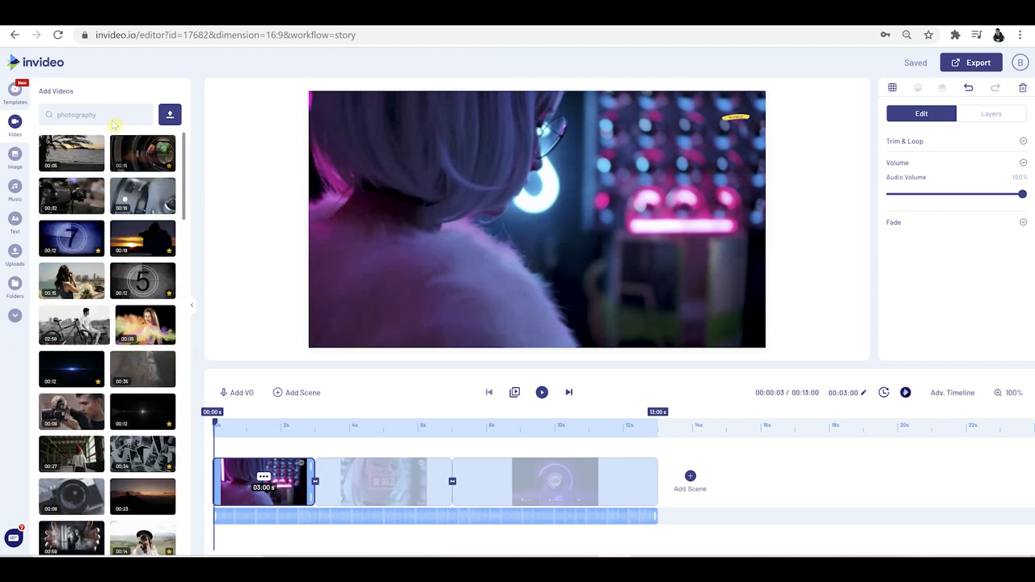
drag(110, 117, 48, 122)
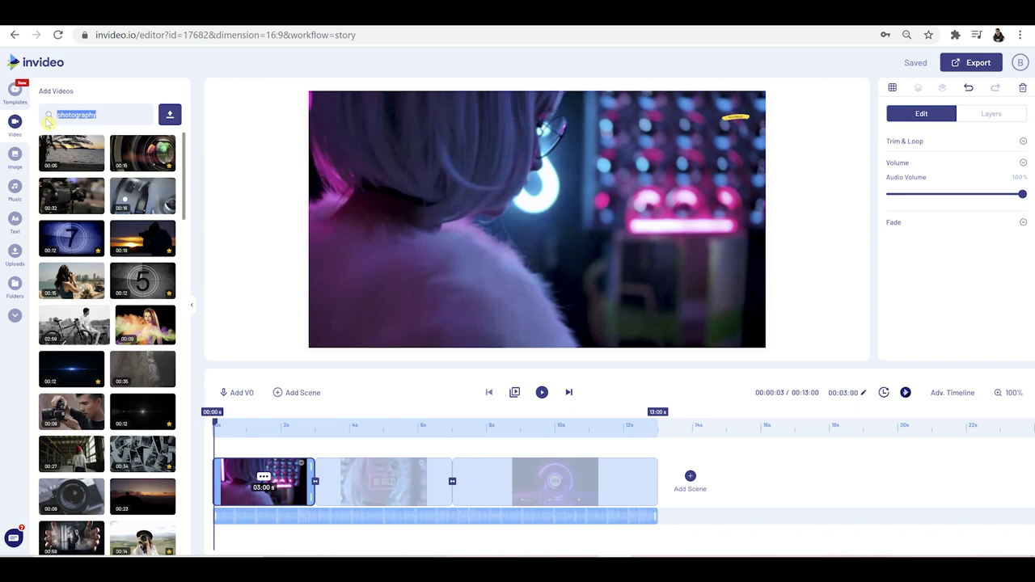
text(ph)
key(Return)
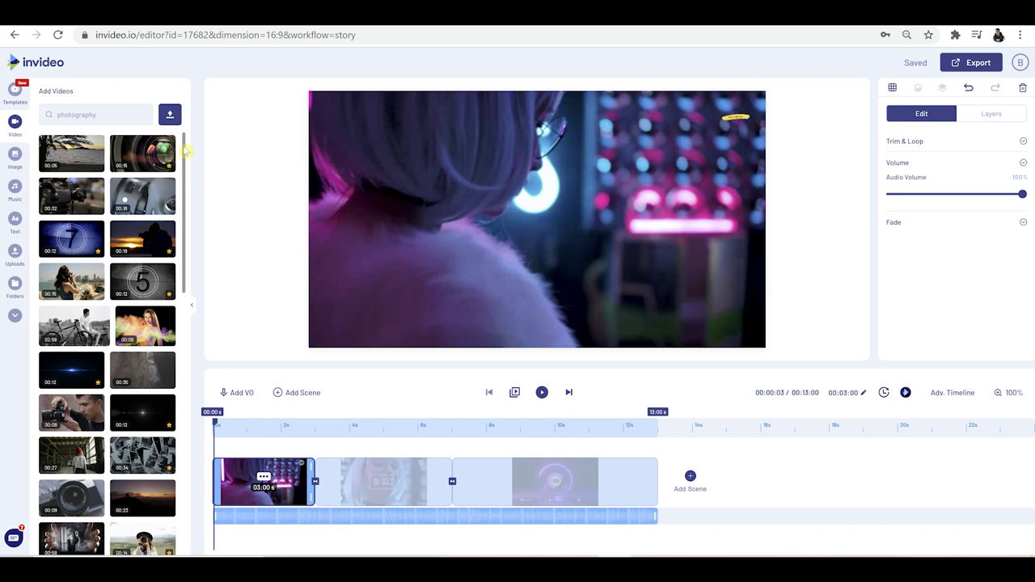
click(453, 186)
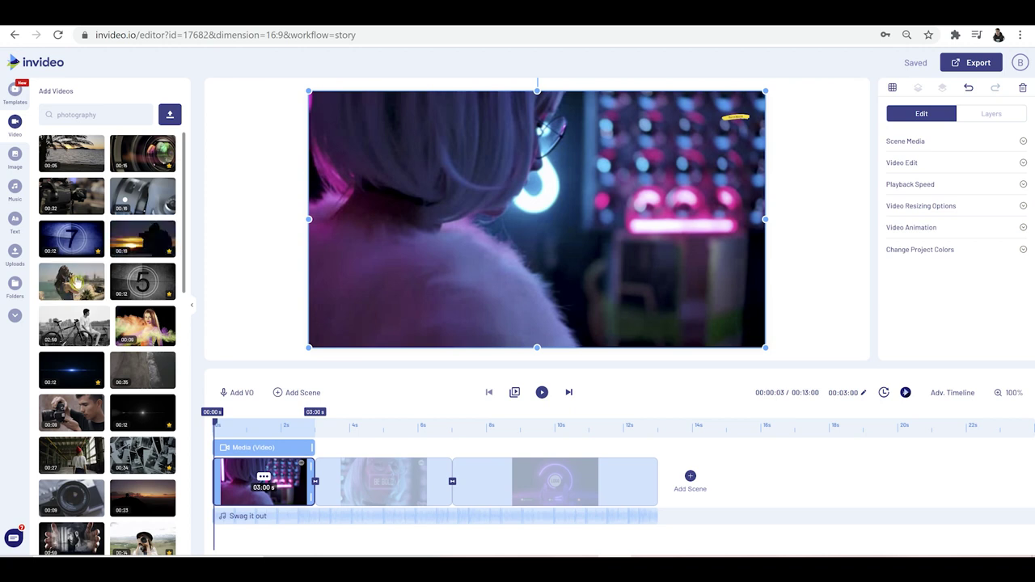
drag(74, 280, 433, 232)
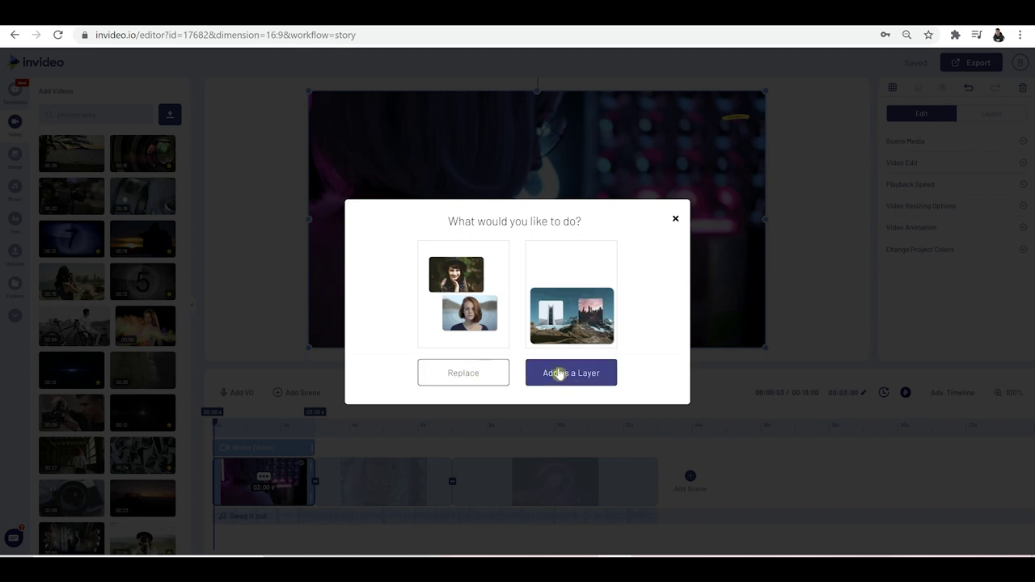
Replace scene 1's footage with the clip trimmed to end at 00:04:00, then undo the replacement
click(457, 376)
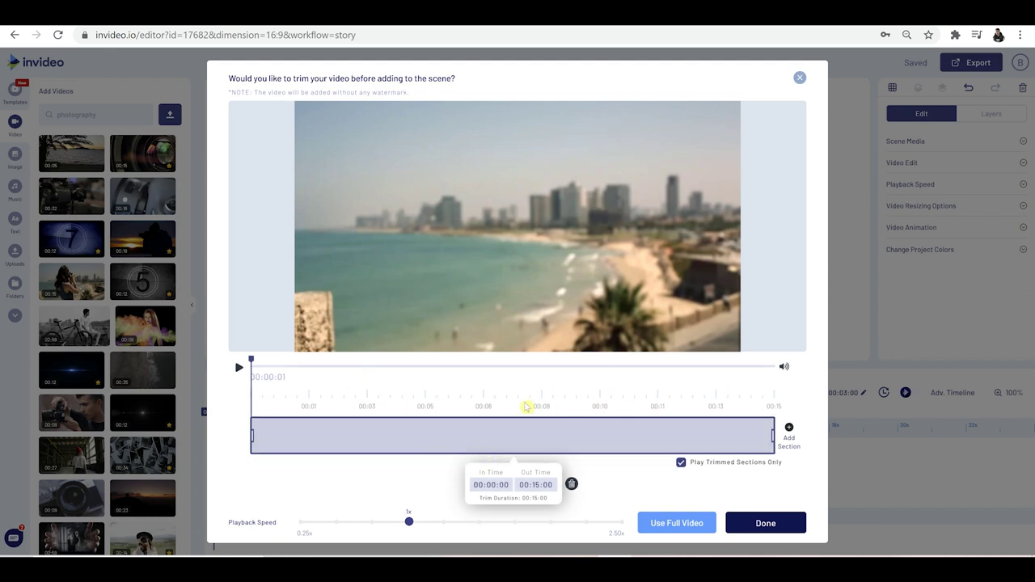
click(538, 485)
click(535, 485)
key(BackSpace)
text(0)
text(4)
key(Return)
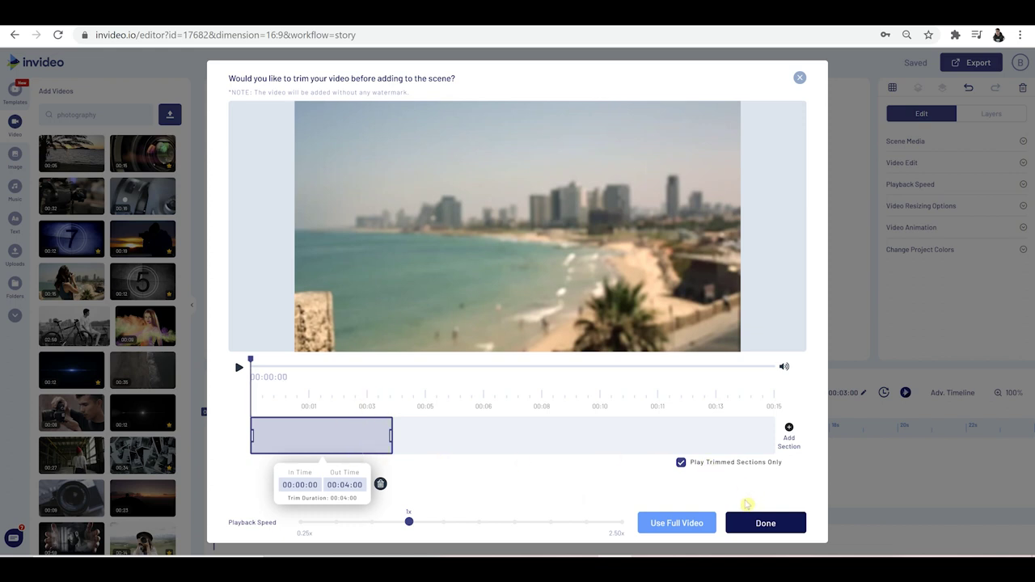
click(759, 524)
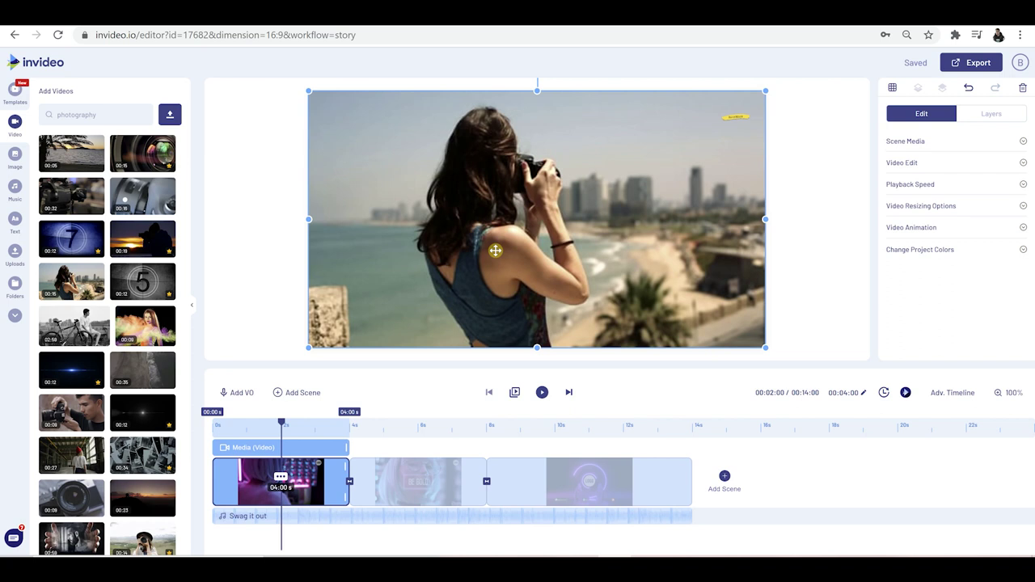
key(ctrl+z)
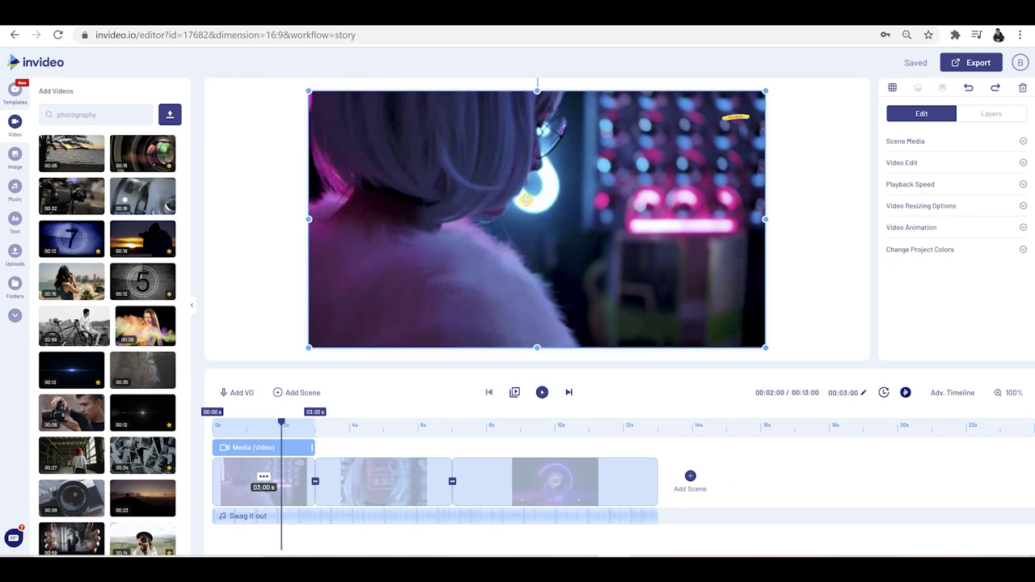
Scroll through the stock Image library, then switch to the Text headings panel
click(14, 160)
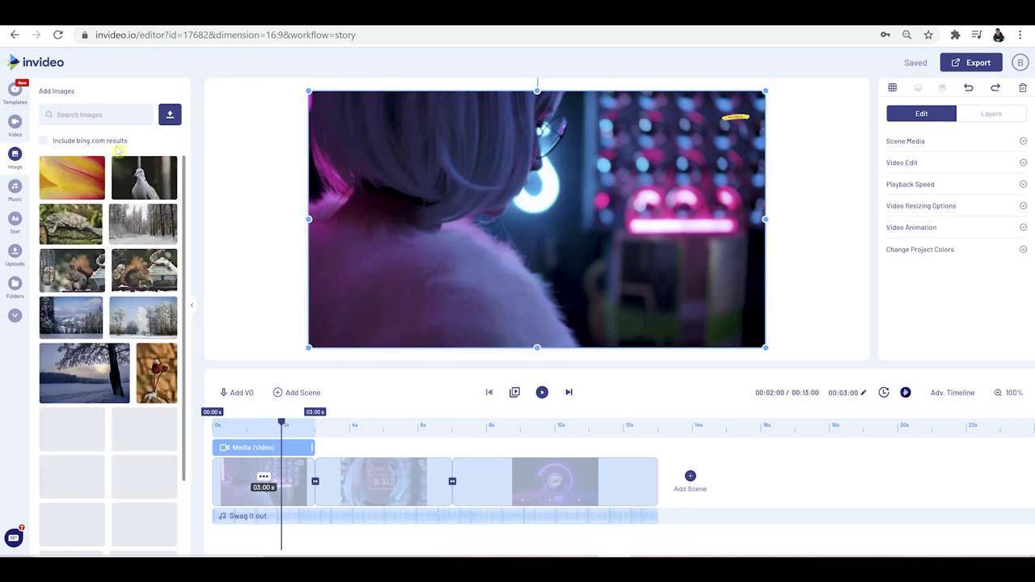
scroll(186, 194, down, 2)
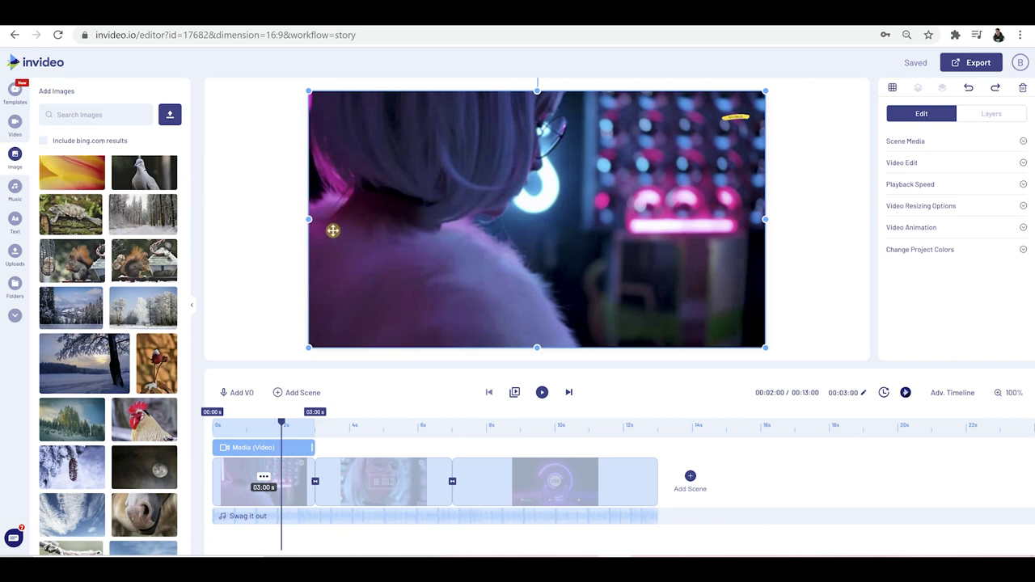
click(15, 222)
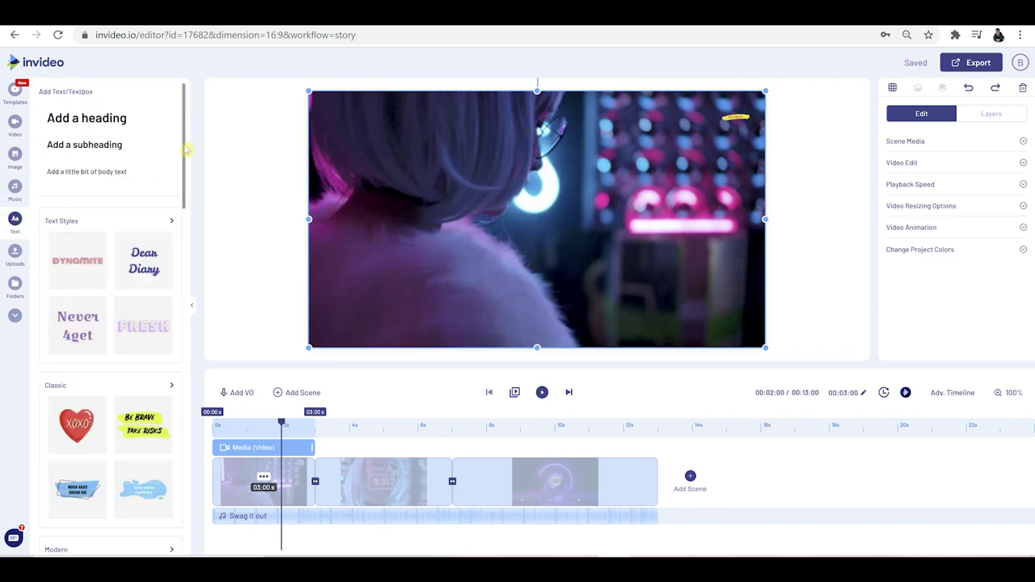
Expand the full Text Styles list and scroll through presets like Good Vibes and BURP
scroll(185, 162, down, 4)
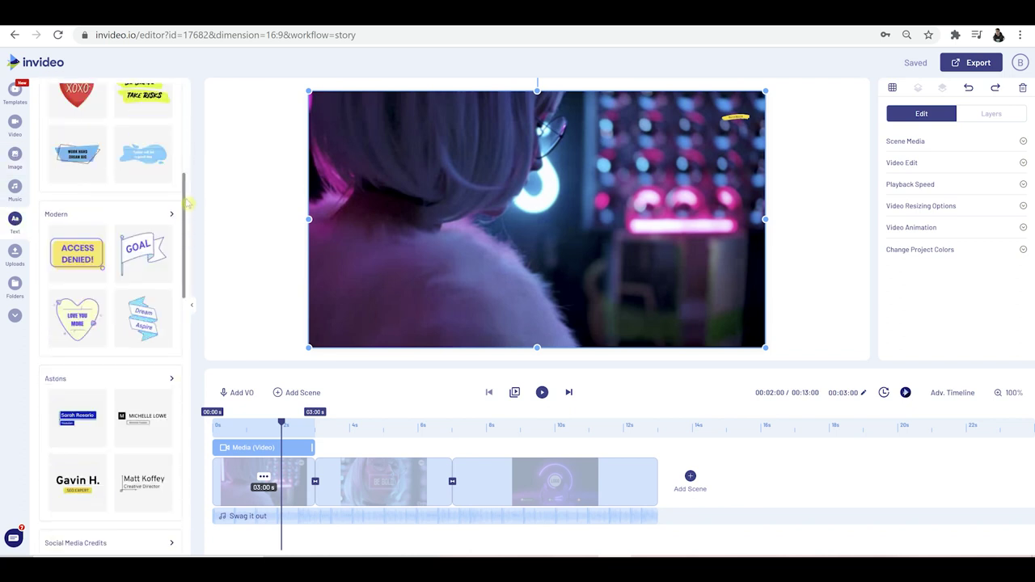
scroll(185, 181, up, 4)
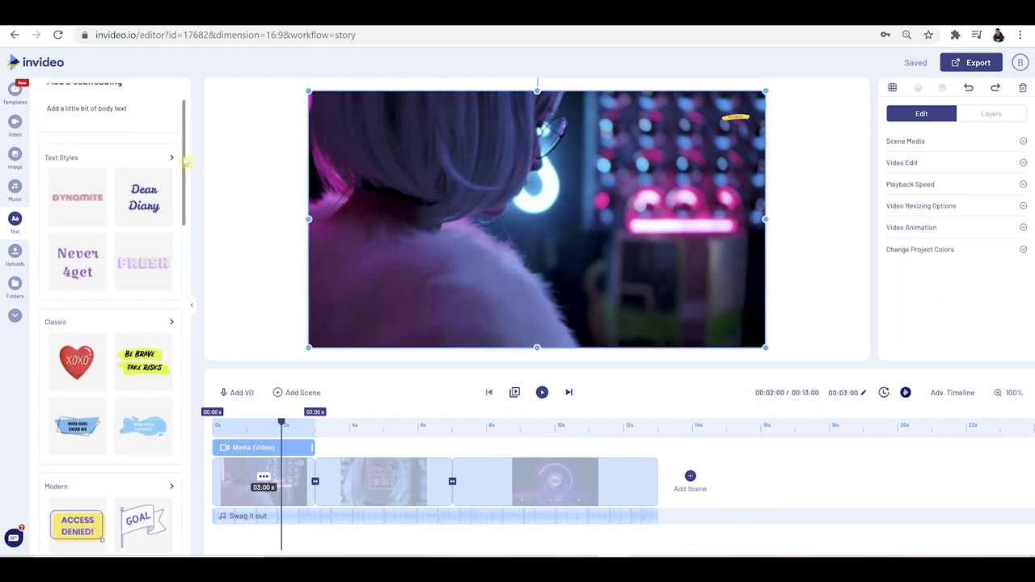
scroll(185, 162, up, 1)
scroll(186, 162, up, 1)
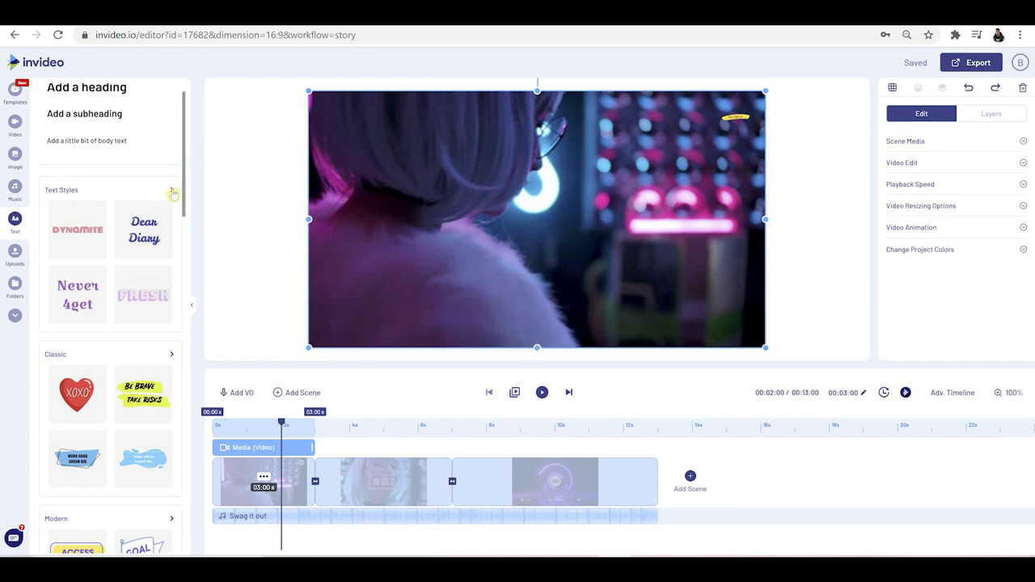
click(172, 191)
drag(185, 148, 185, 420)
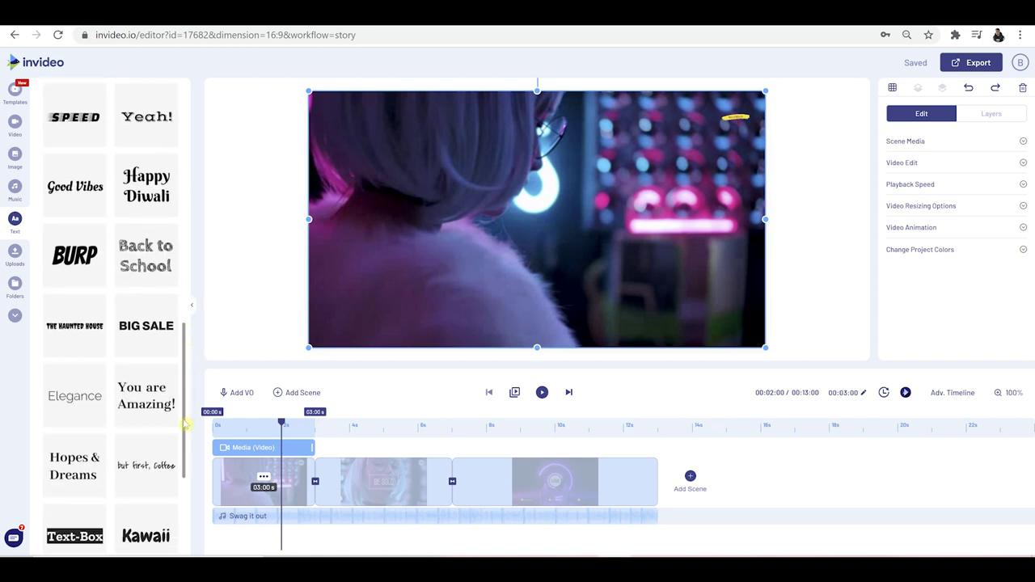
Add the Good Vibes text style and drag it to the lower right of the first scene
click(69, 202)
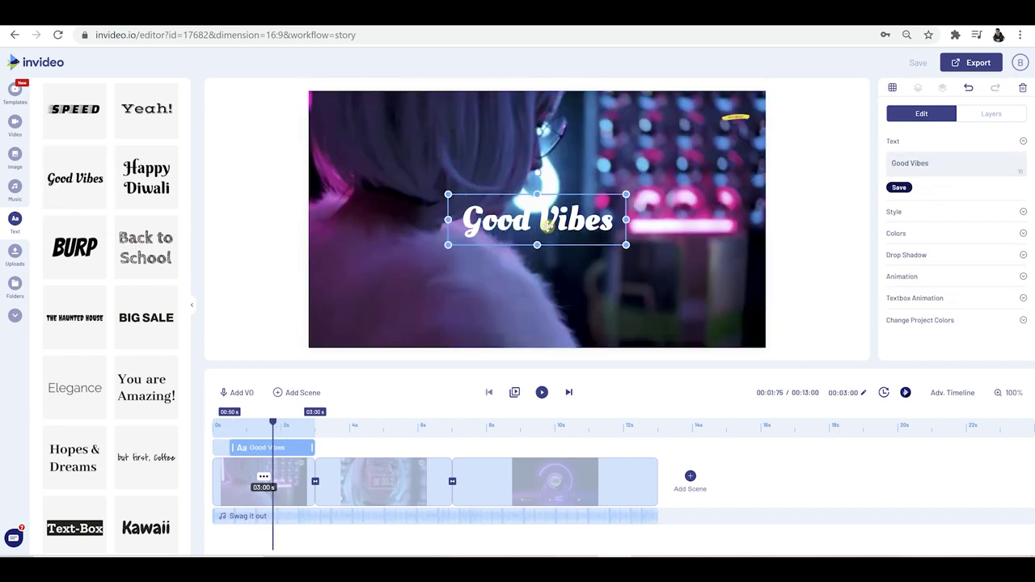
drag(549, 227, 668, 276)
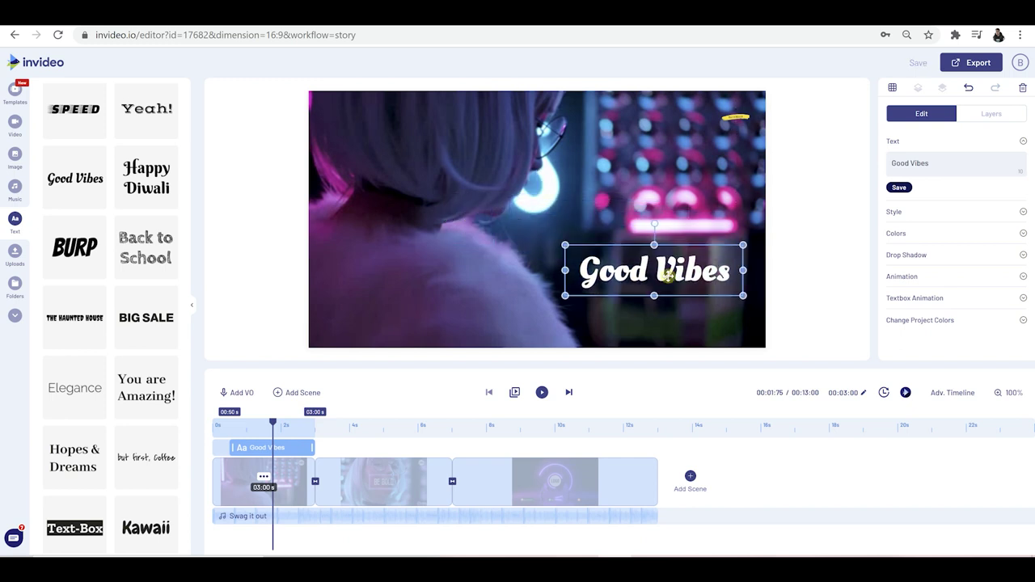
mouse_move(669, 277)
mouse_down()
mouse_move(639, 260)
mouse_move(581, 141)
mouse_move(689, 312)
mouse_move(673, 294)
mouse_up()
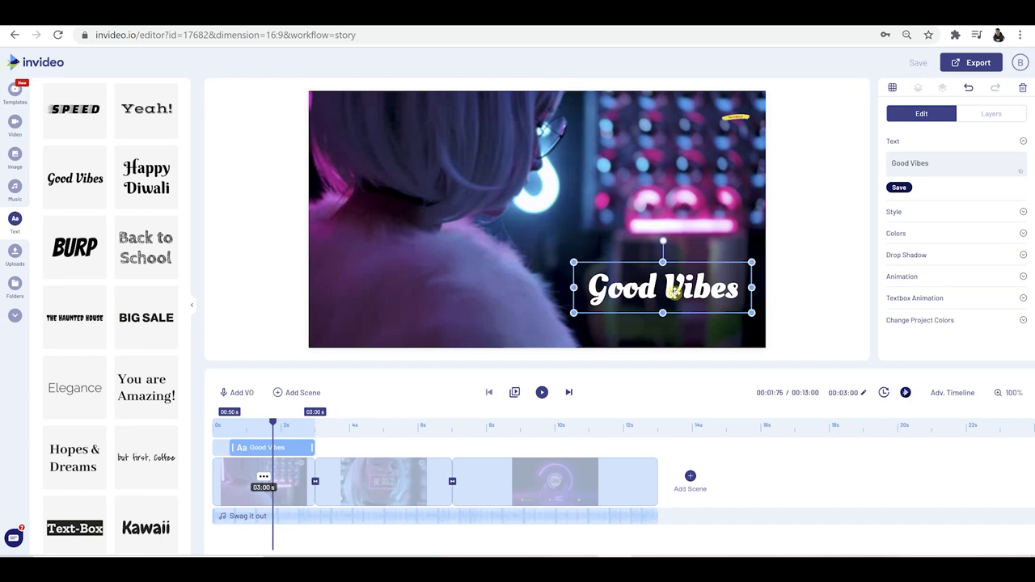
click(659, 219)
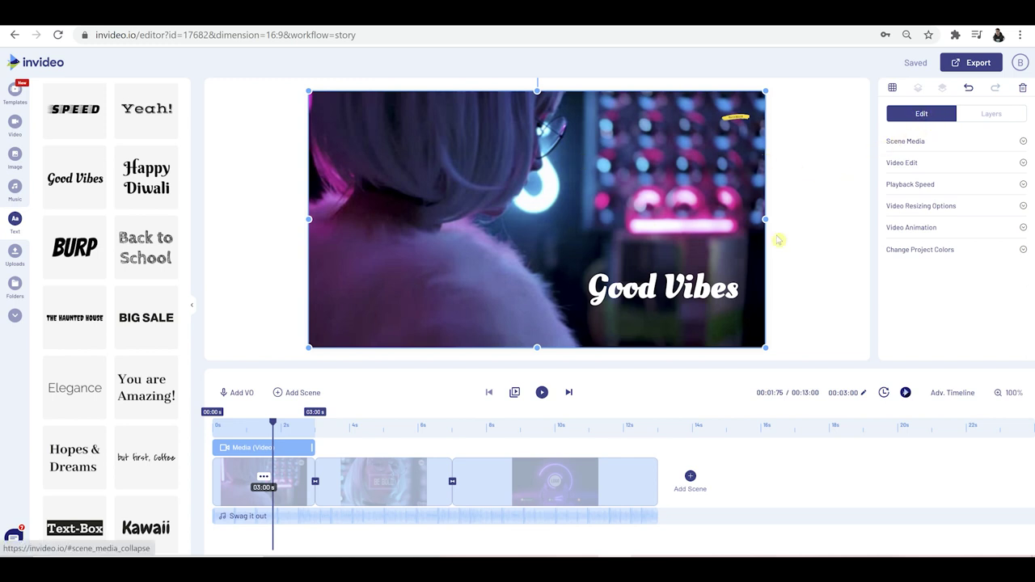
click(706, 290)
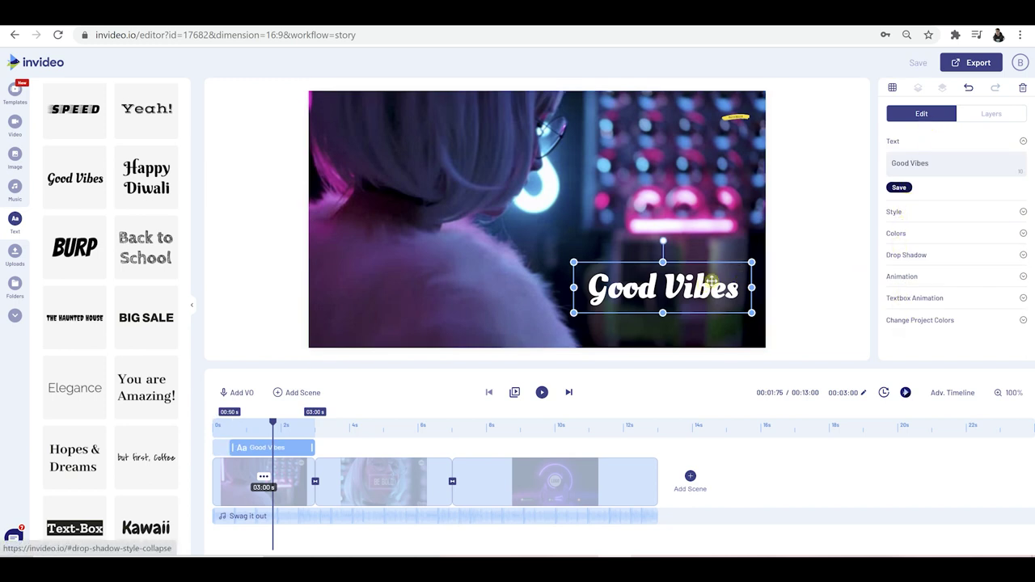
drag(708, 265, 710, 266)
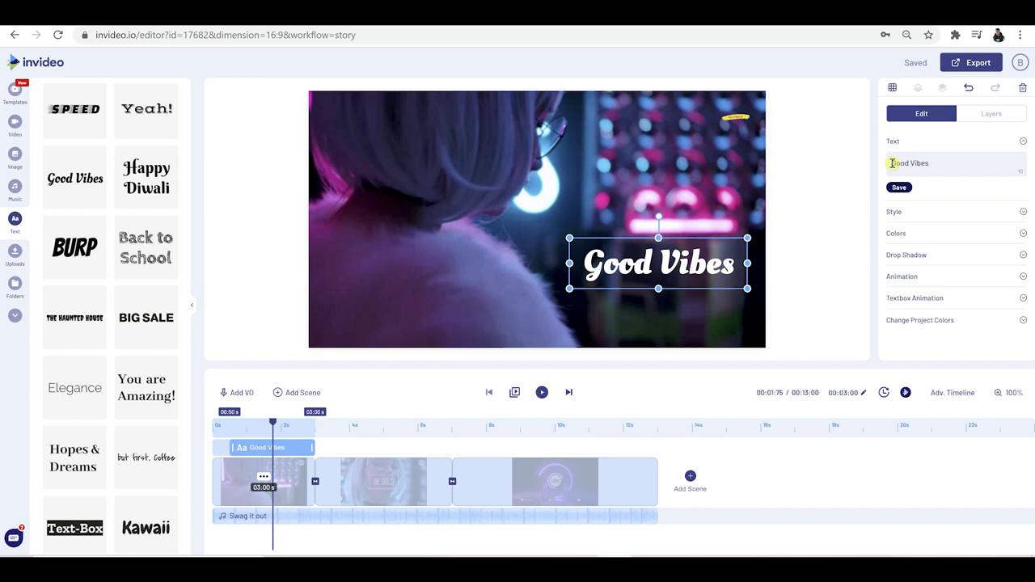
Add 'Only' to the caption so it reads 'Only Good Vibes'
click(893, 163)
text(Only)
click(900, 187)
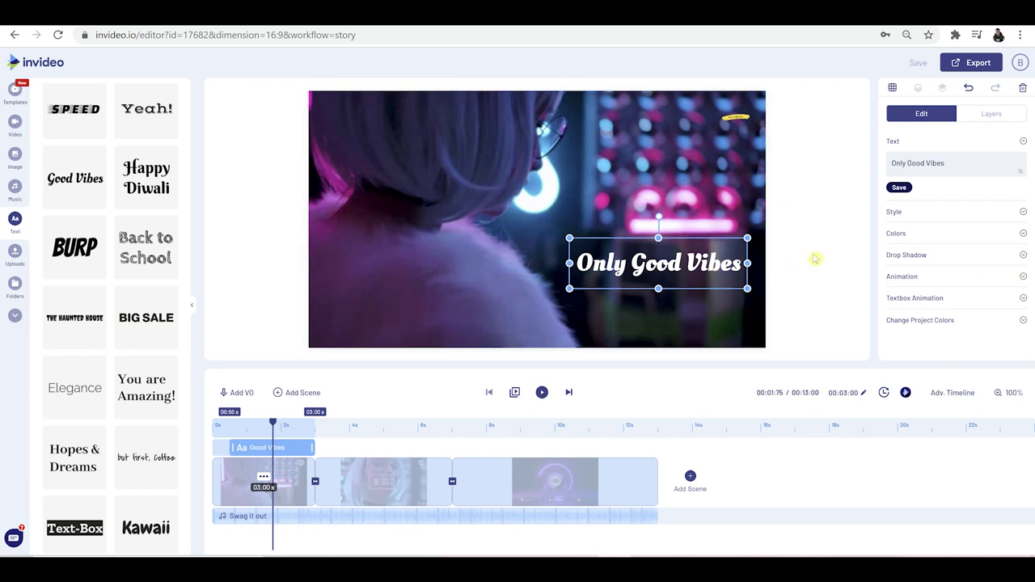
Browse the fonts without changing them, and set the caption weight to BOLD
click(1023, 213)
scroll(939, 189, down, 1)
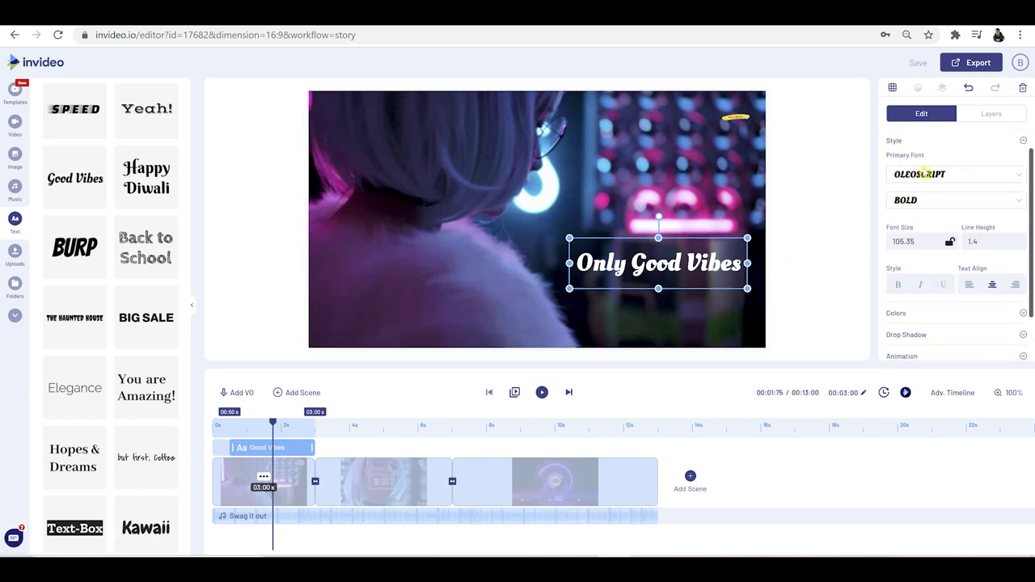
click(1021, 178)
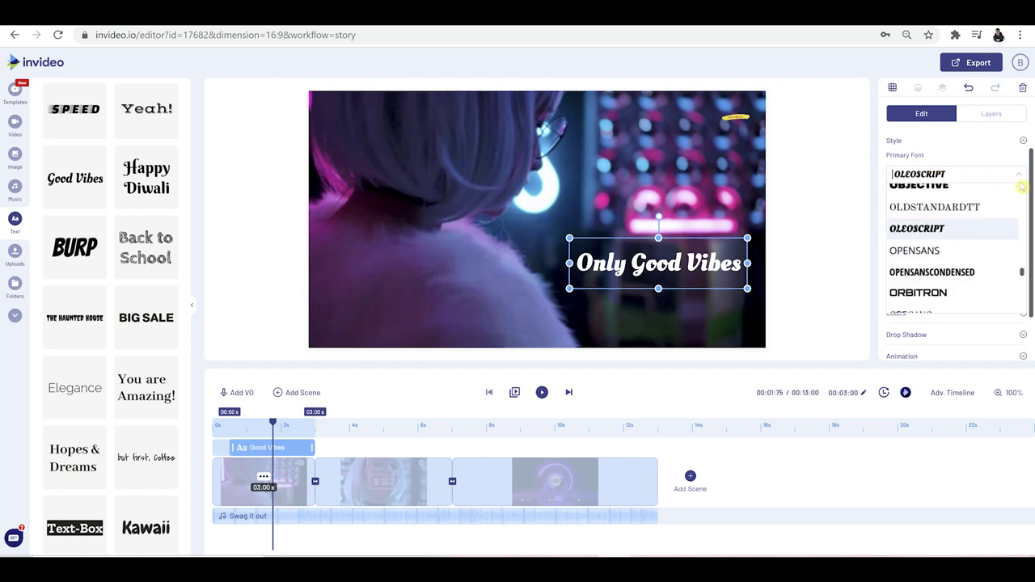
drag(1023, 273, 1023, 241)
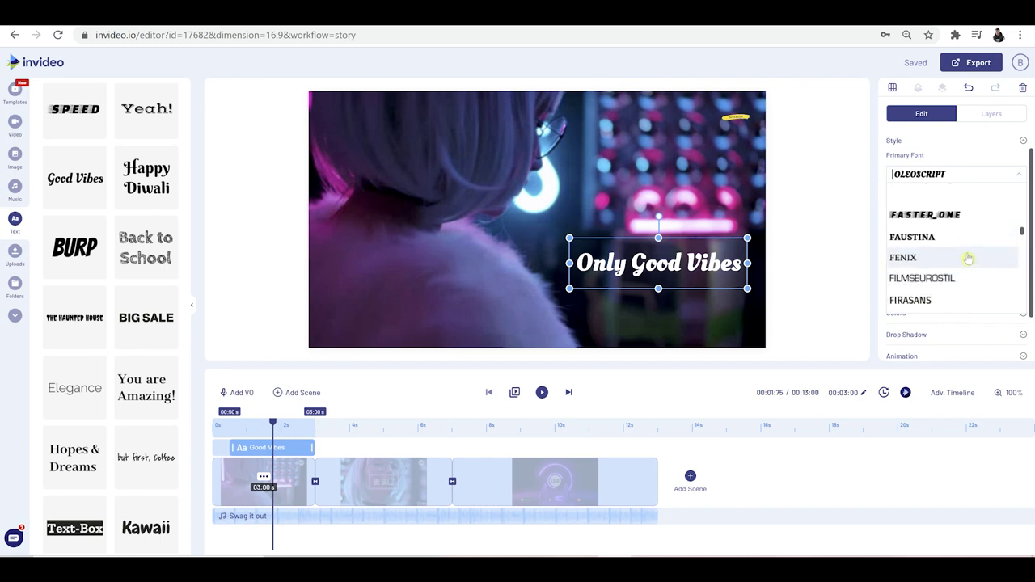
click(972, 155)
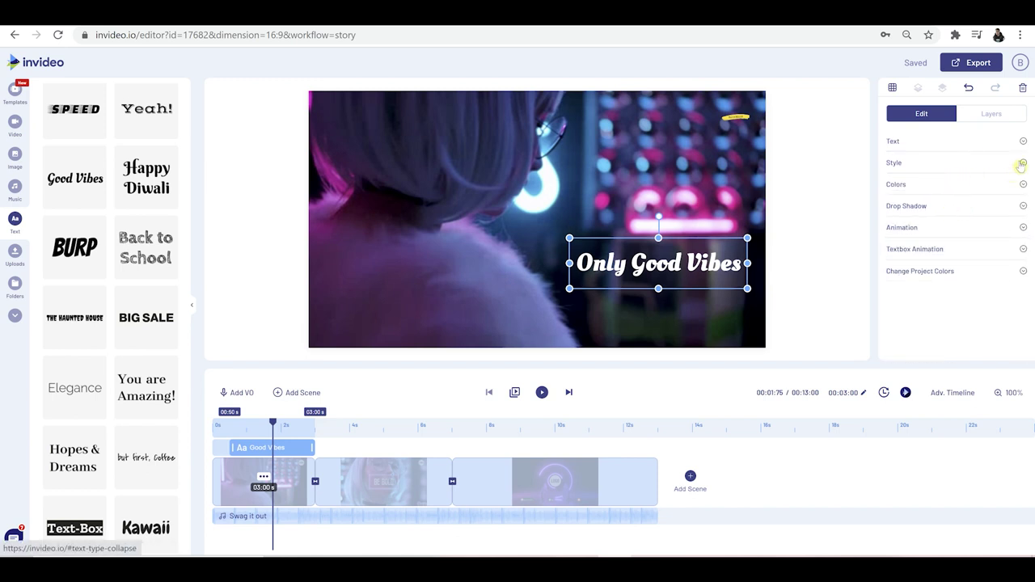
click(1023, 164)
scroll(1013, 220, down, 1)
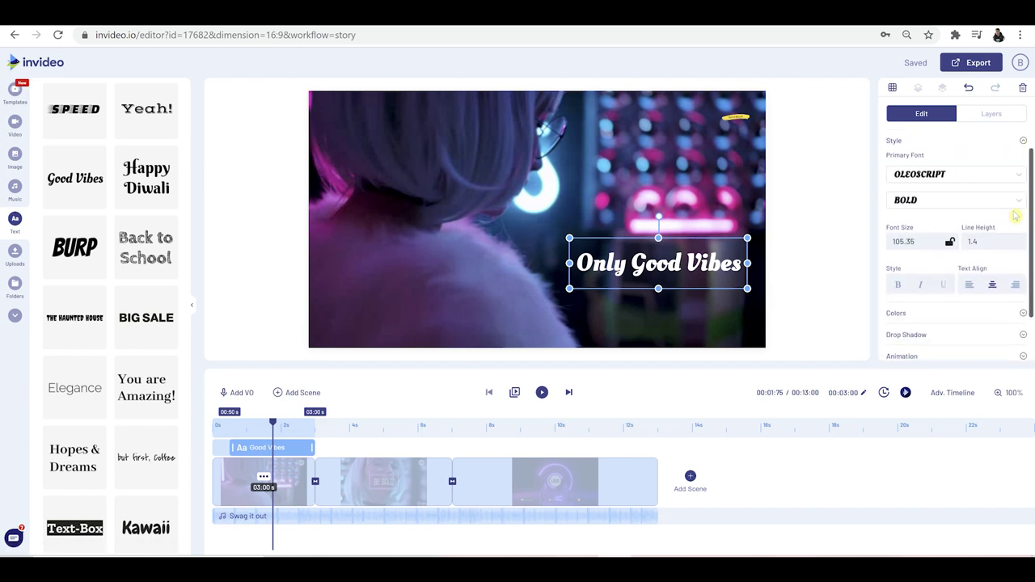
click(1015, 206)
click(931, 240)
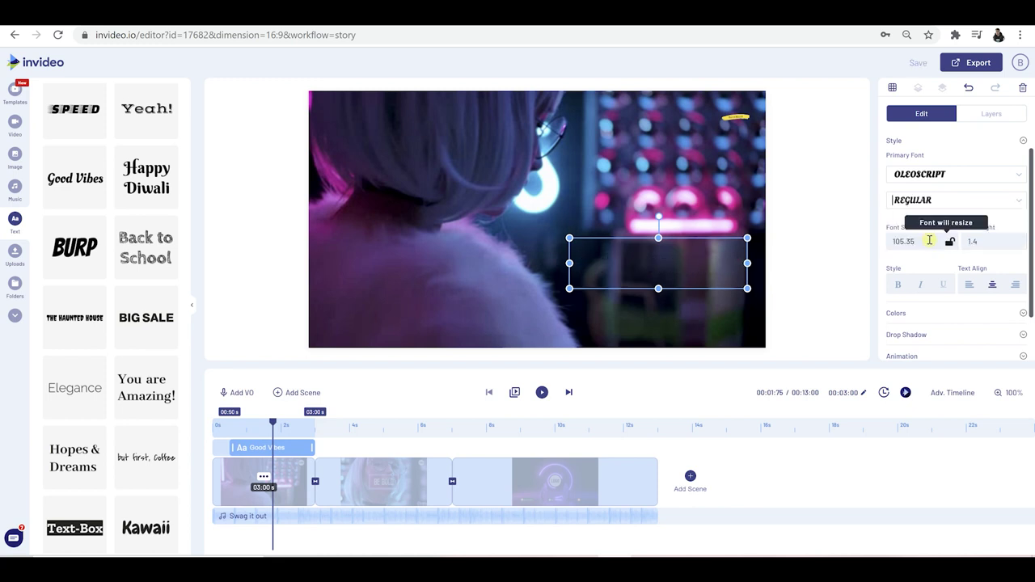
click(1021, 204)
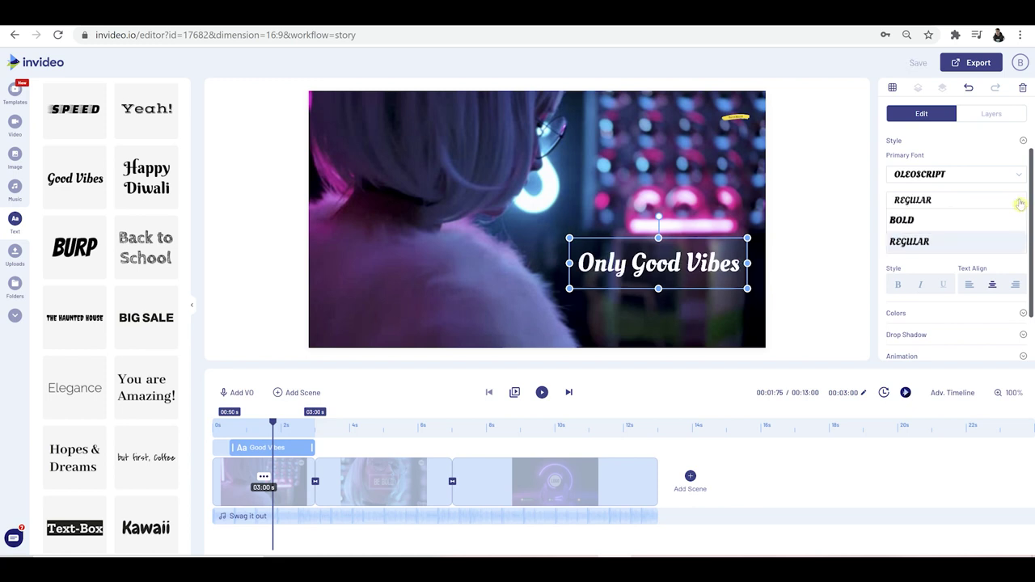
click(934, 223)
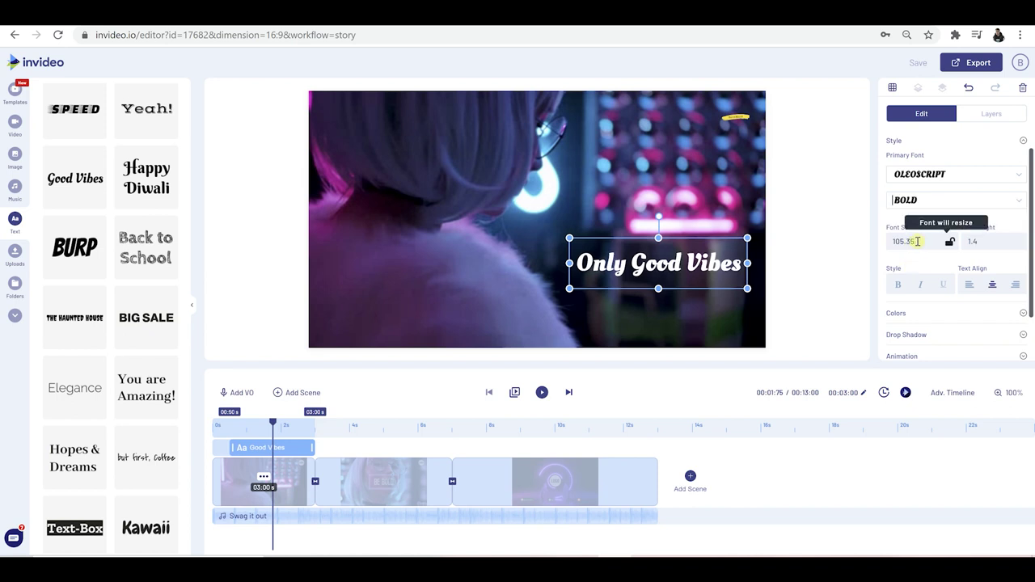
Set the font size to 120 and widen the caption box to fit one line
drag(918, 241, 888, 244)
text(120)
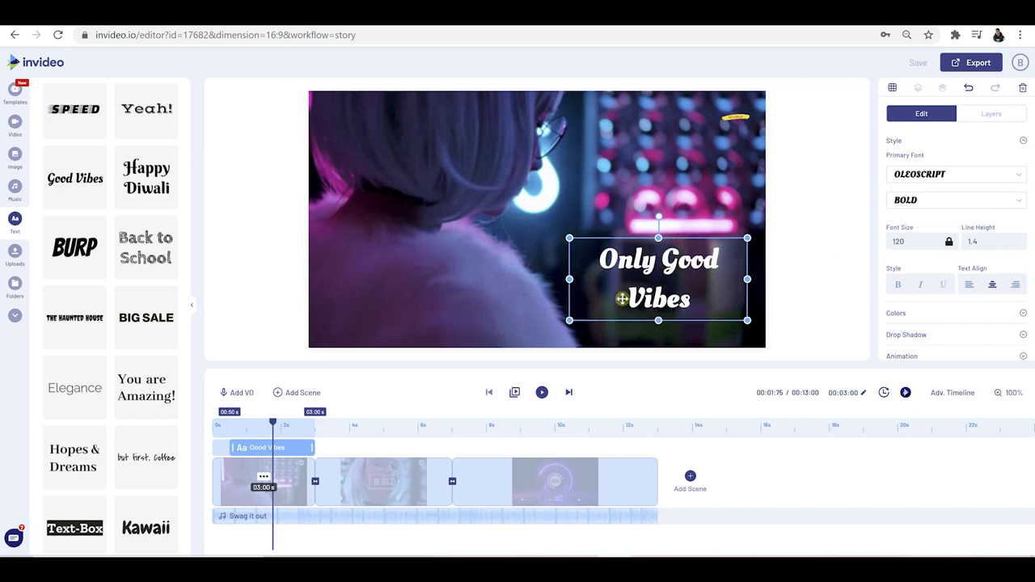
drag(563, 279, 526, 280)
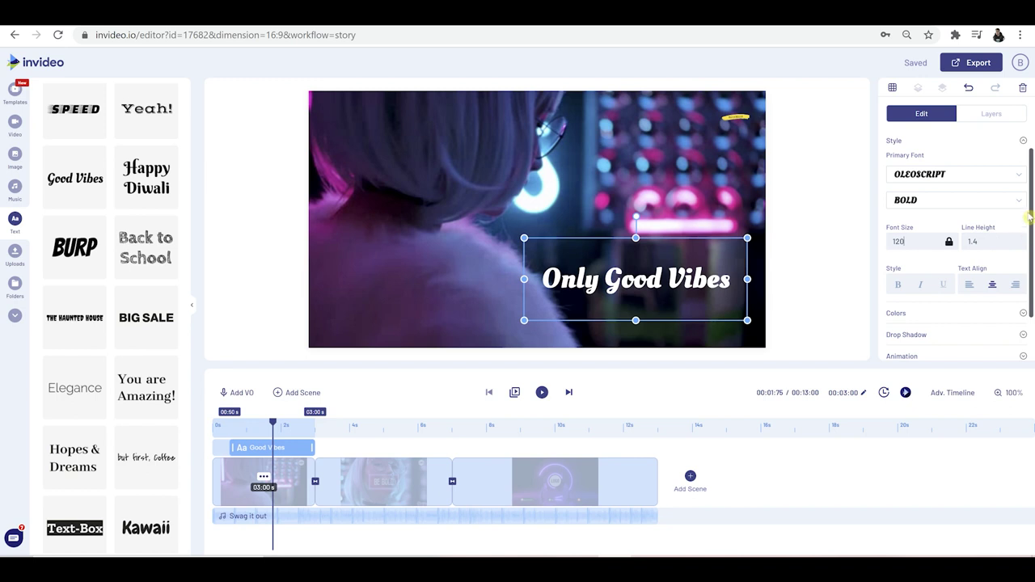
click(1025, 142)
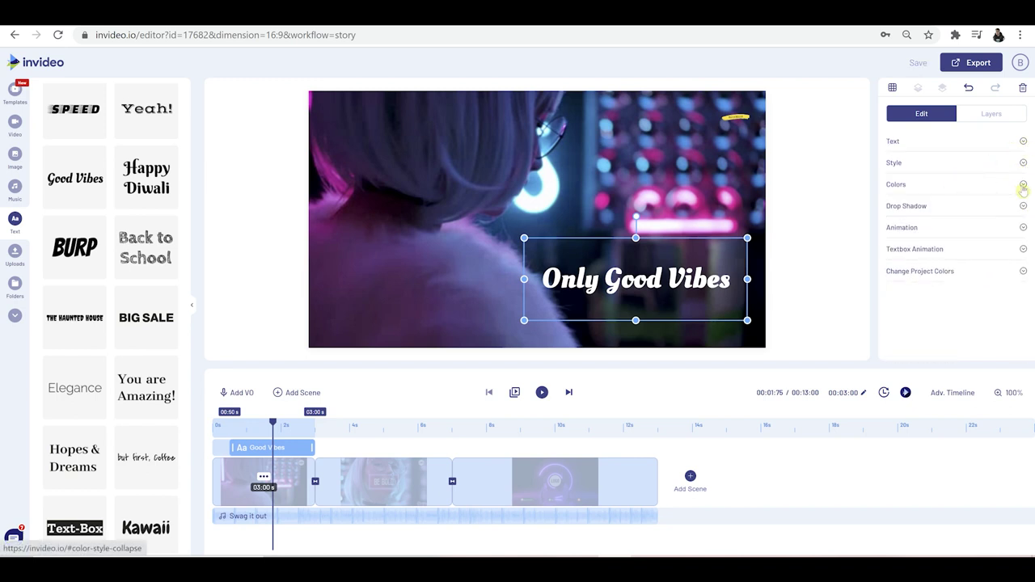
Set the caption's text colour to purple #e509f0
click(1023, 186)
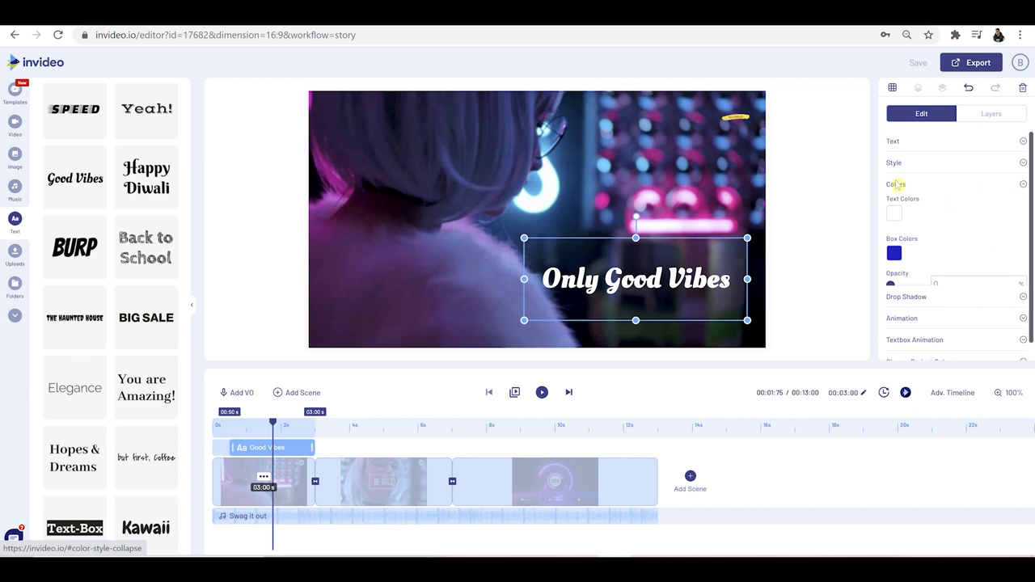
scroll(899, 187, down, 1)
click(896, 182)
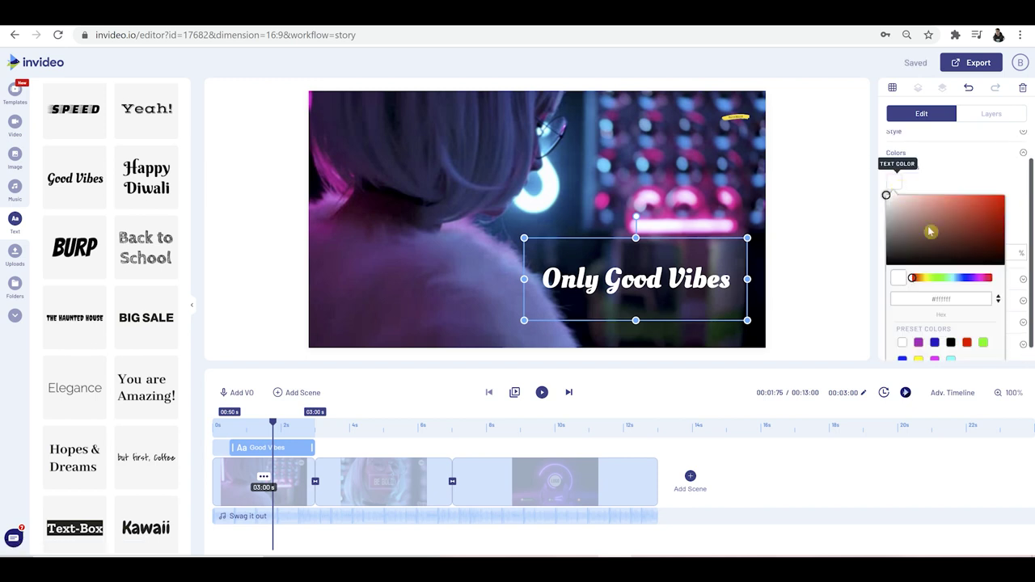
click(978, 279)
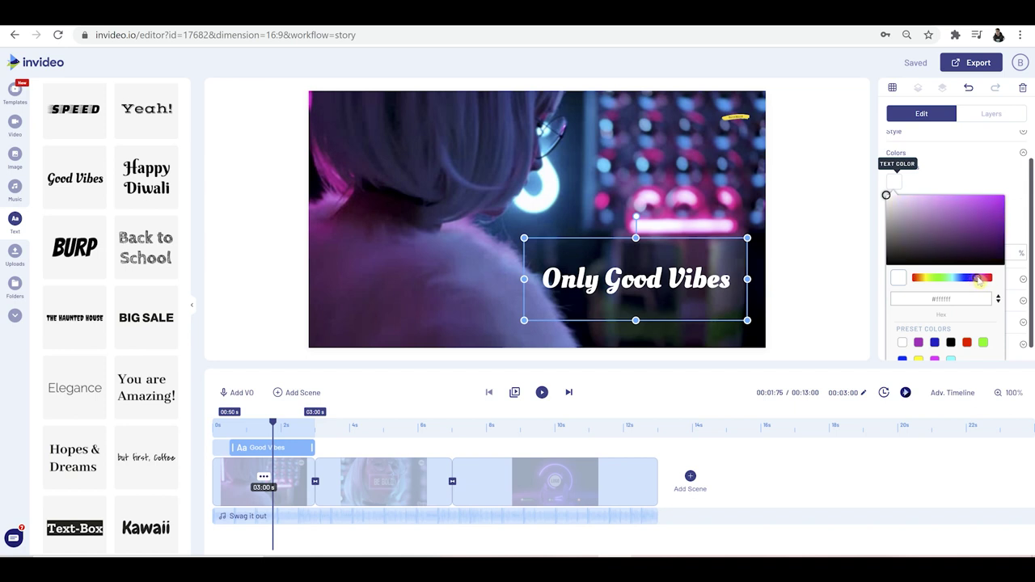
click(1000, 199)
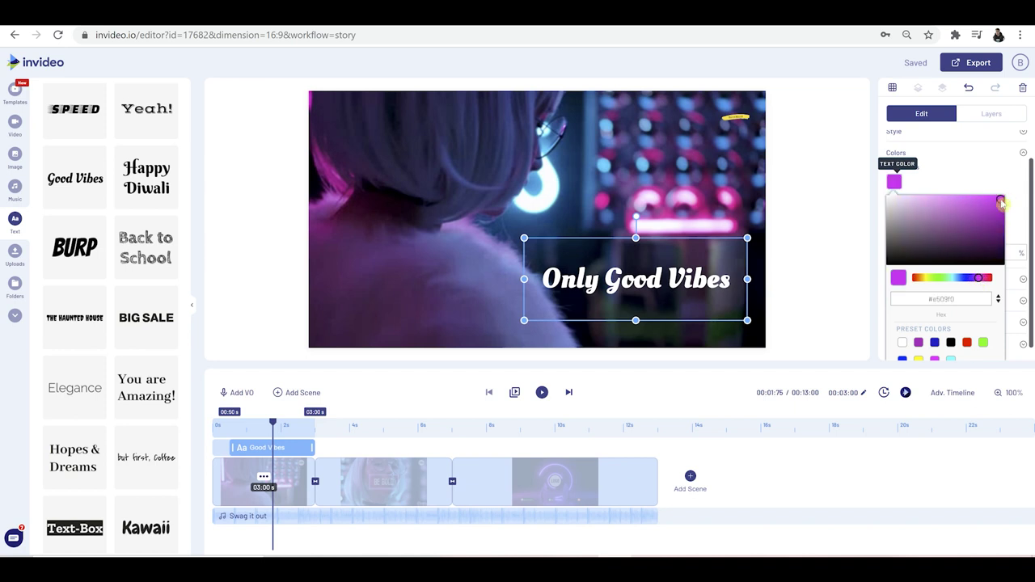
Nudge the caption right and keep its box background at 0 opacity
drag(703, 280, 721, 278)
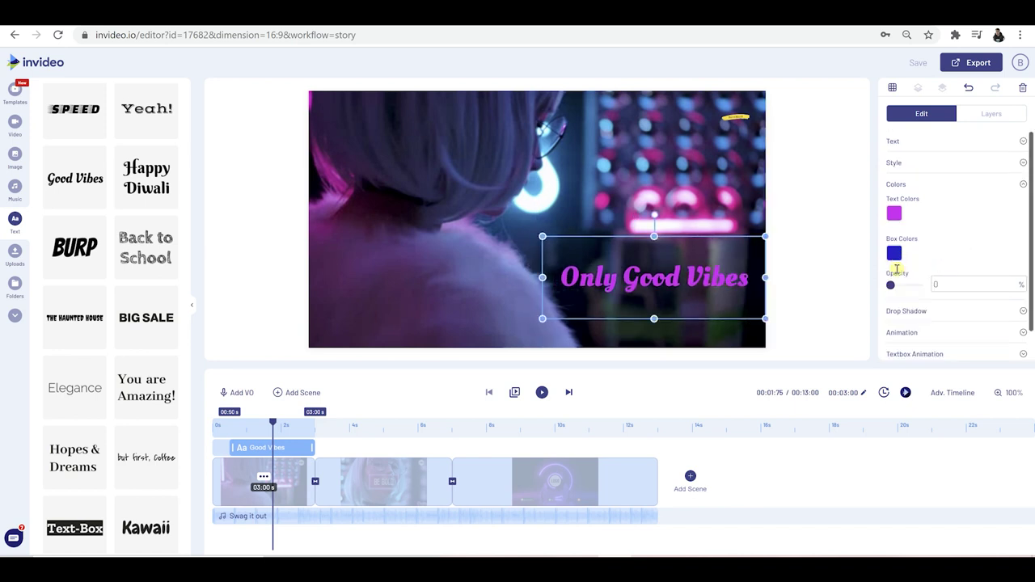
drag(892, 286, 919, 285)
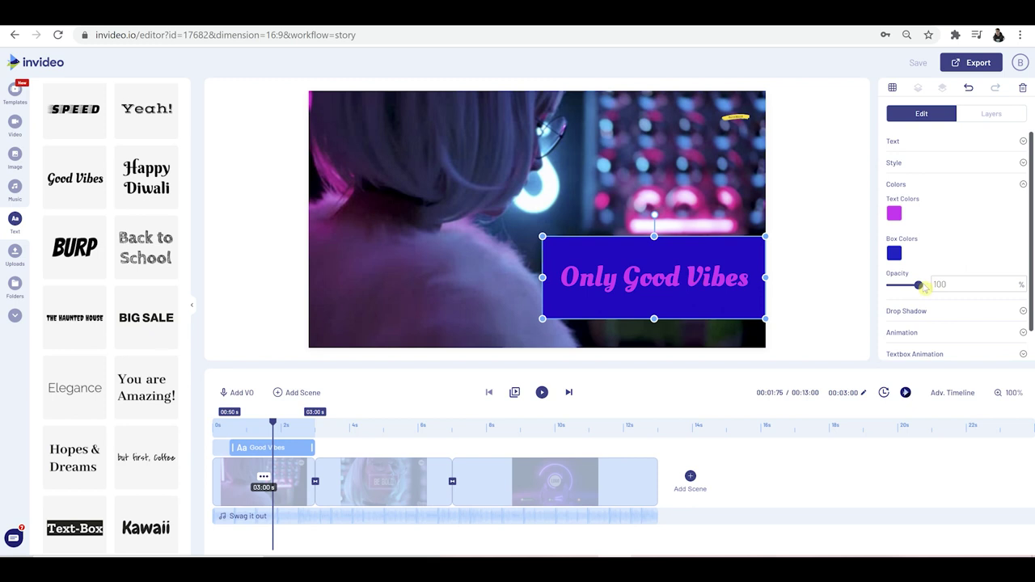
drag(920, 286, 885, 287)
Give the Only Good Vibes caption a Bounce In entrance lasting 2.0 seconds
click(1023, 187)
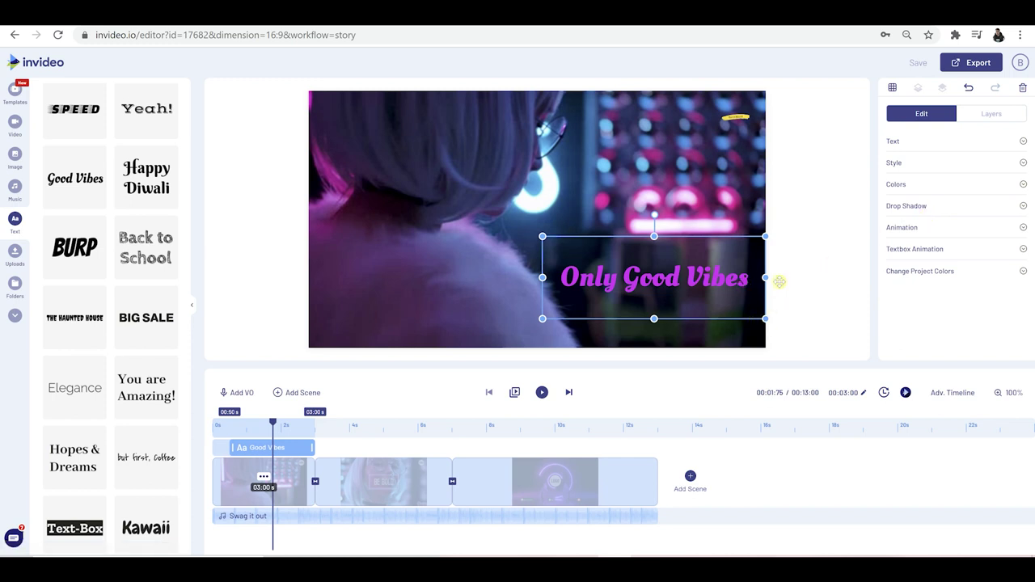
click(1024, 231)
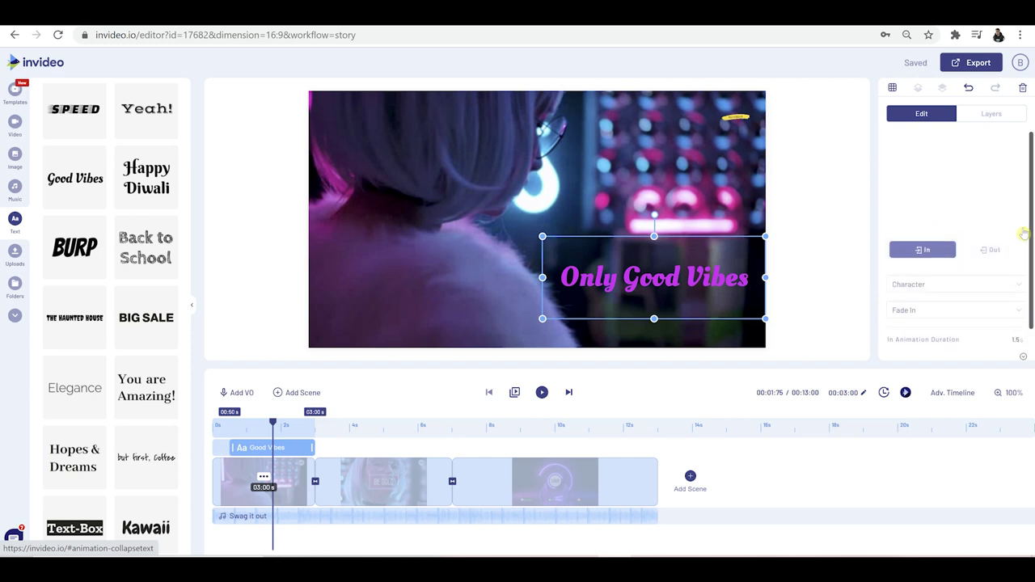
scroll(1025, 238, down, 1)
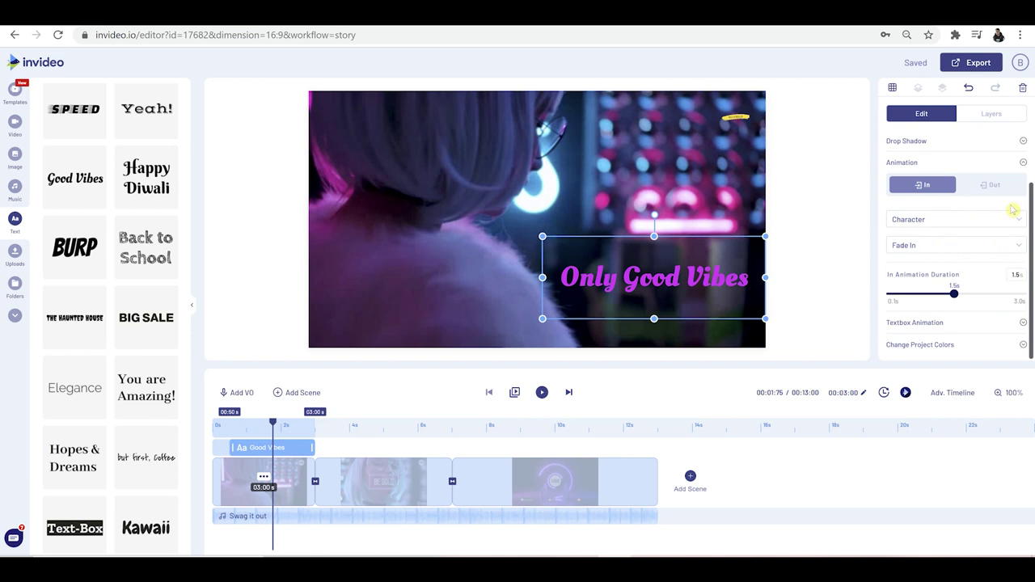
click(997, 185)
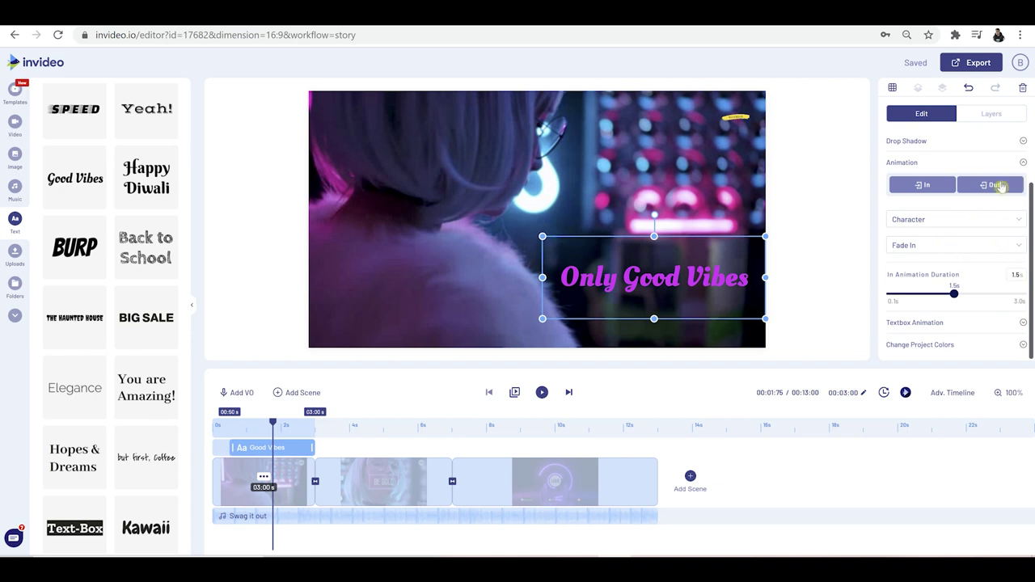
click(1022, 247)
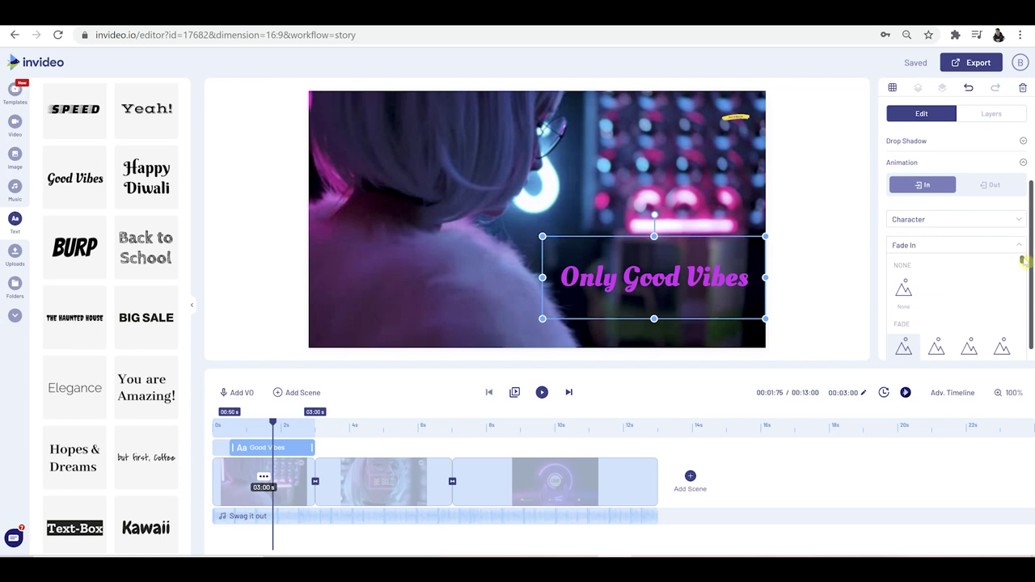
drag(1023, 260, 1024, 294)
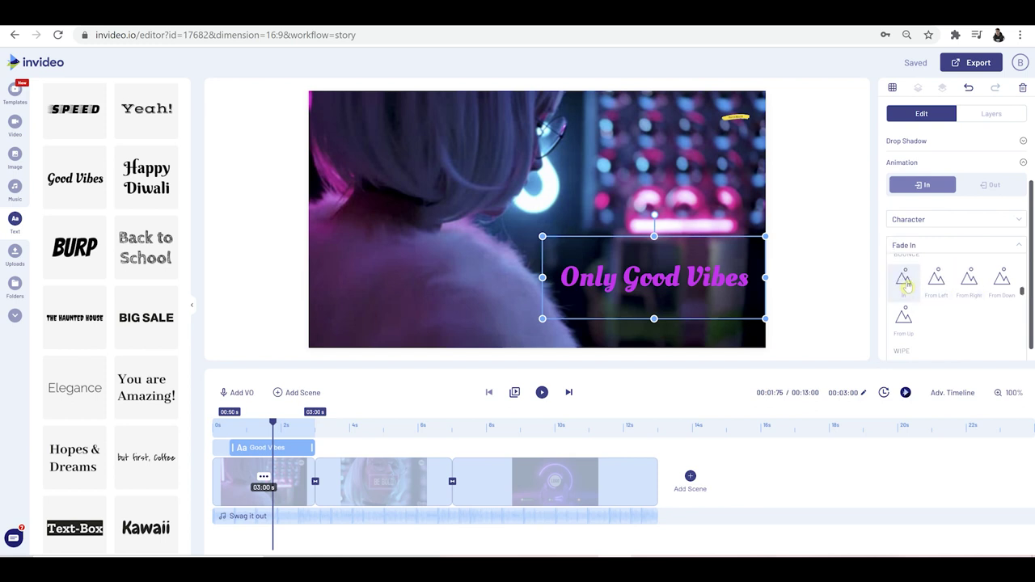
click(907, 281)
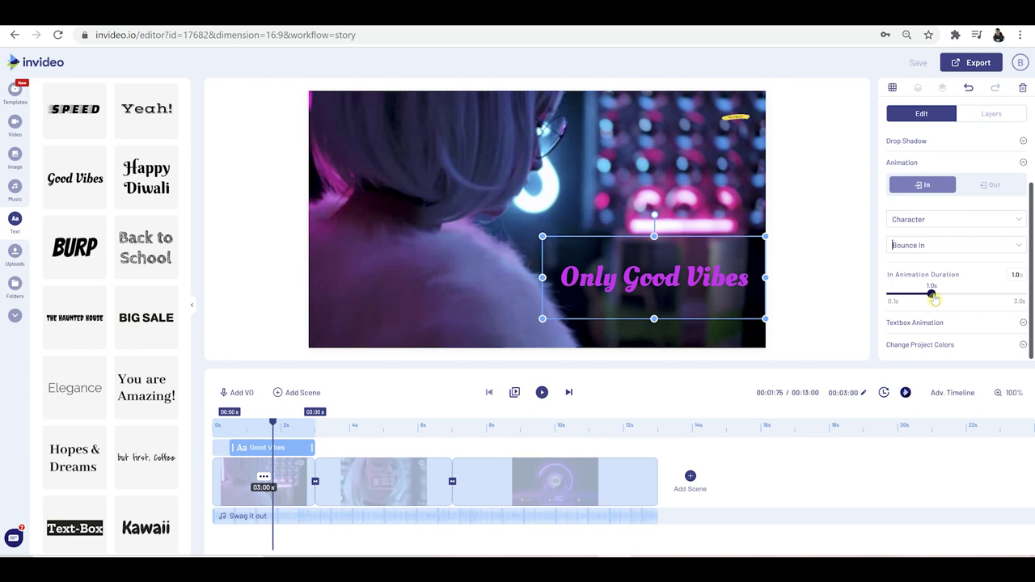
drag(935, 299, 979, 301)
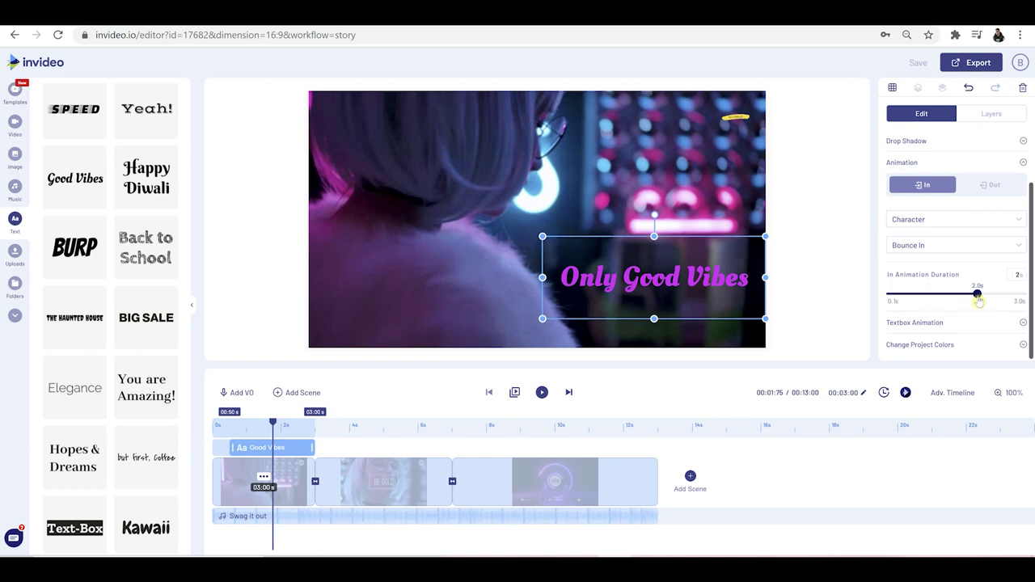
click(851, 237)
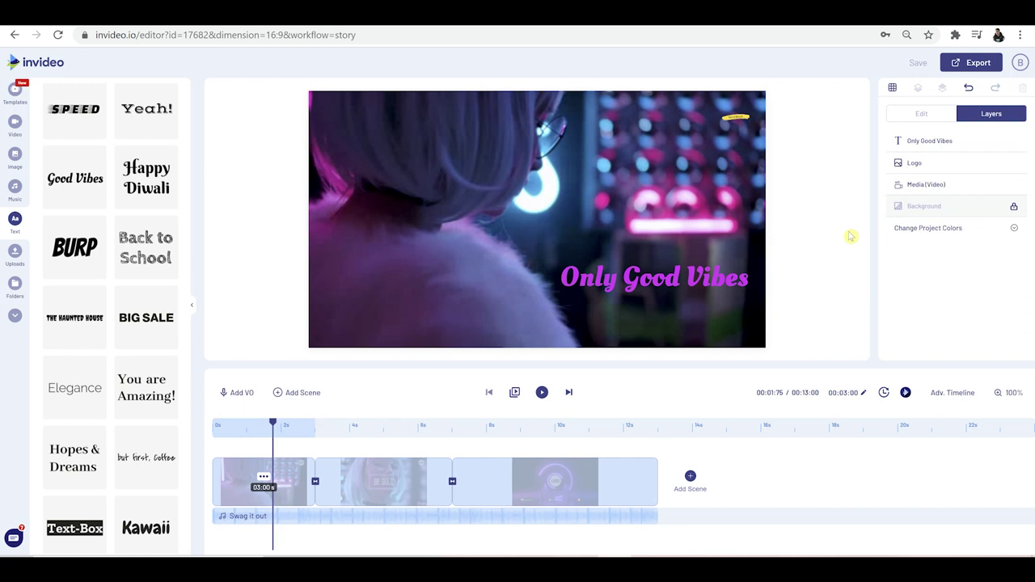
Play the scene to preview the caption's Bounce In animation
click(542, 392)
click(736, 280)
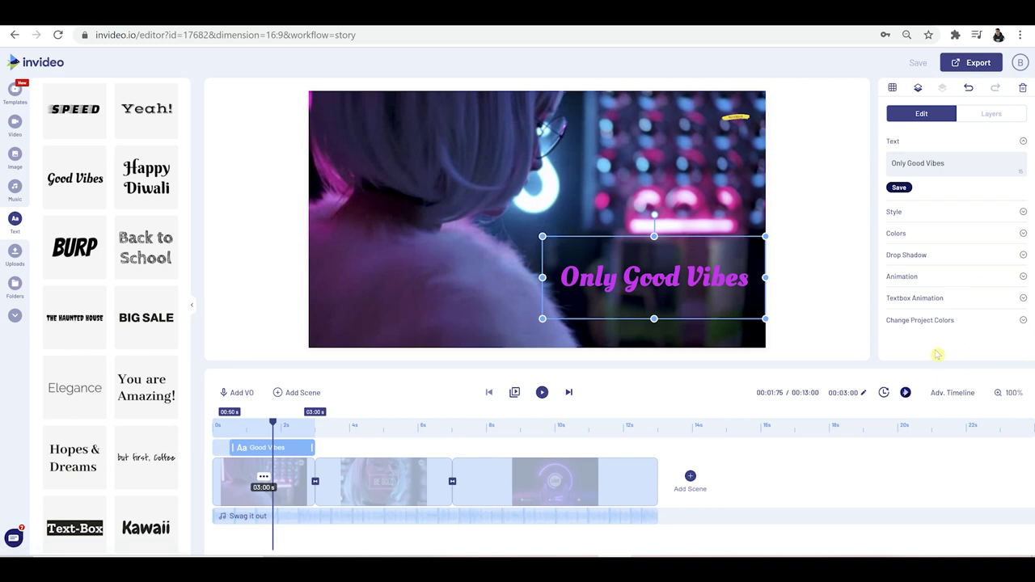
click(859, 276)
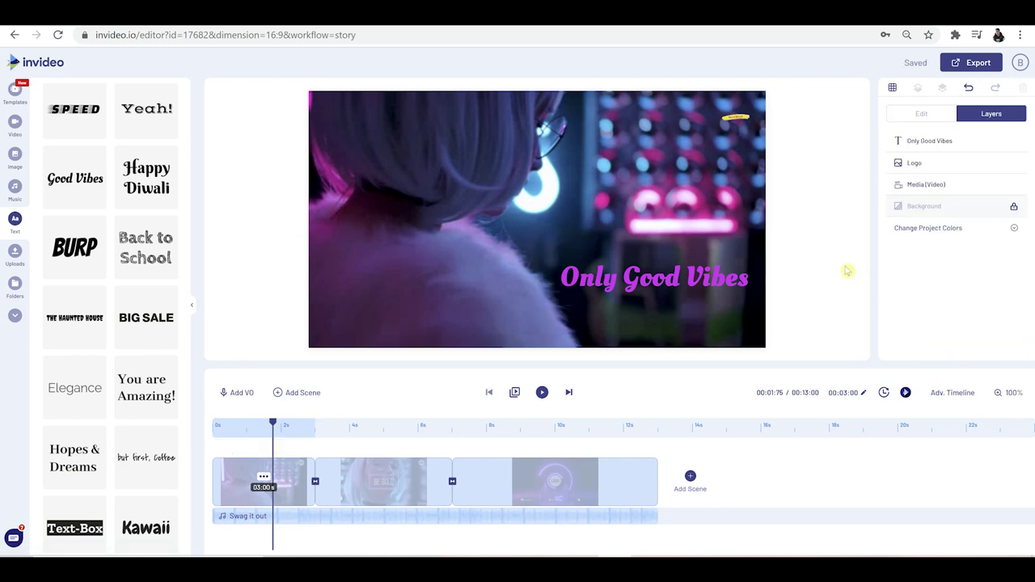
Enlarge the logo and place it near the frame's top-right corner
click(743, 119)
drag(722, 135, 655, 202)
drag(697, 155, 708, 129)
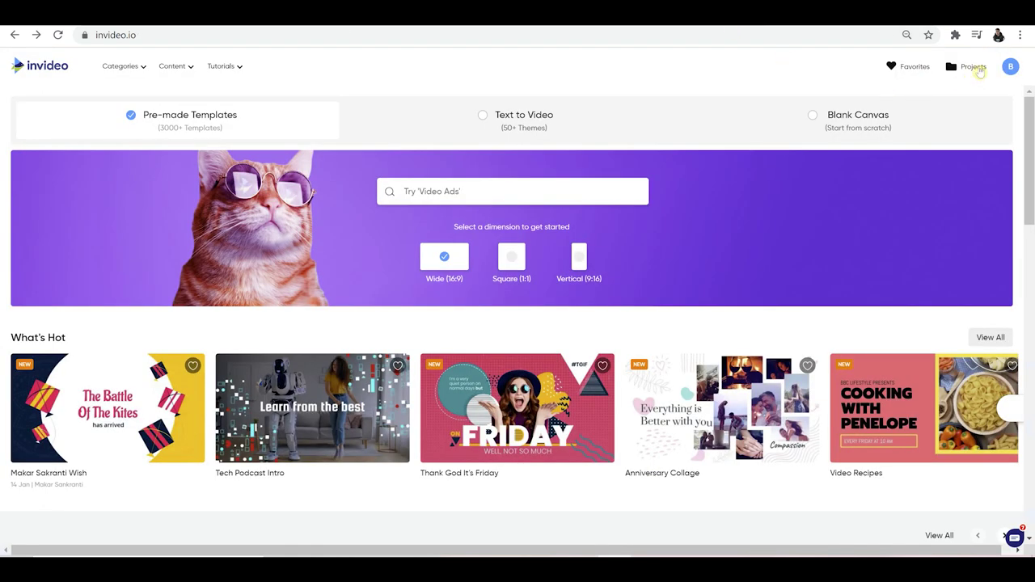
Open Brand Presets from the account menu and review the typeface list and Social Accounts
click(1010, 68)
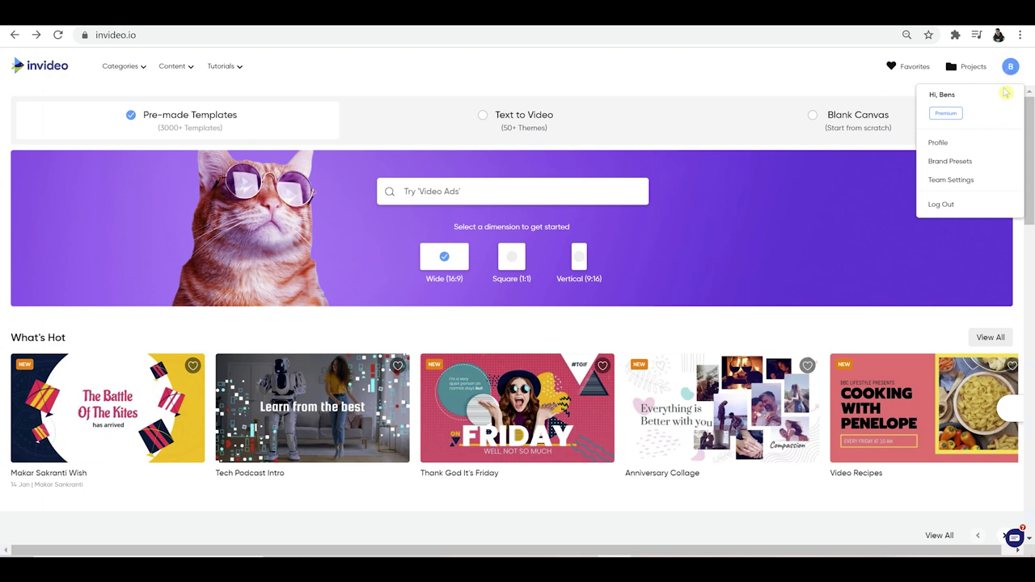
click(956, 161)
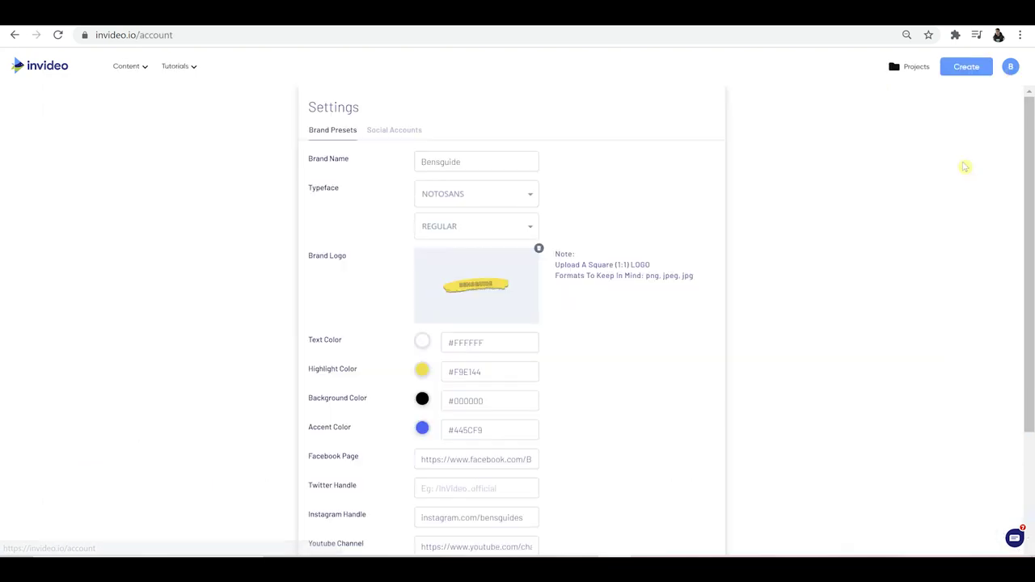
mouse_move(463, 299)
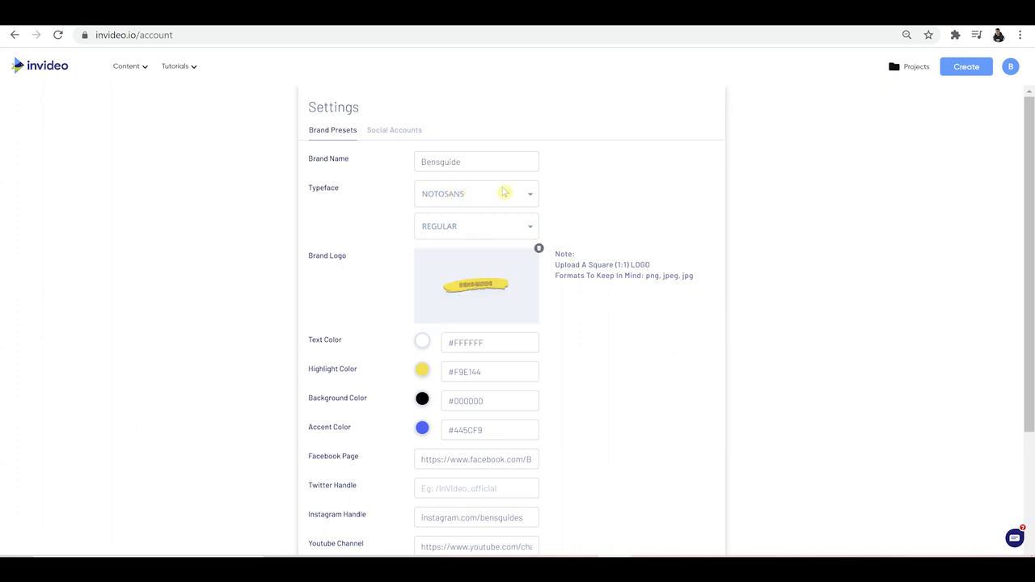
click(531, 195)
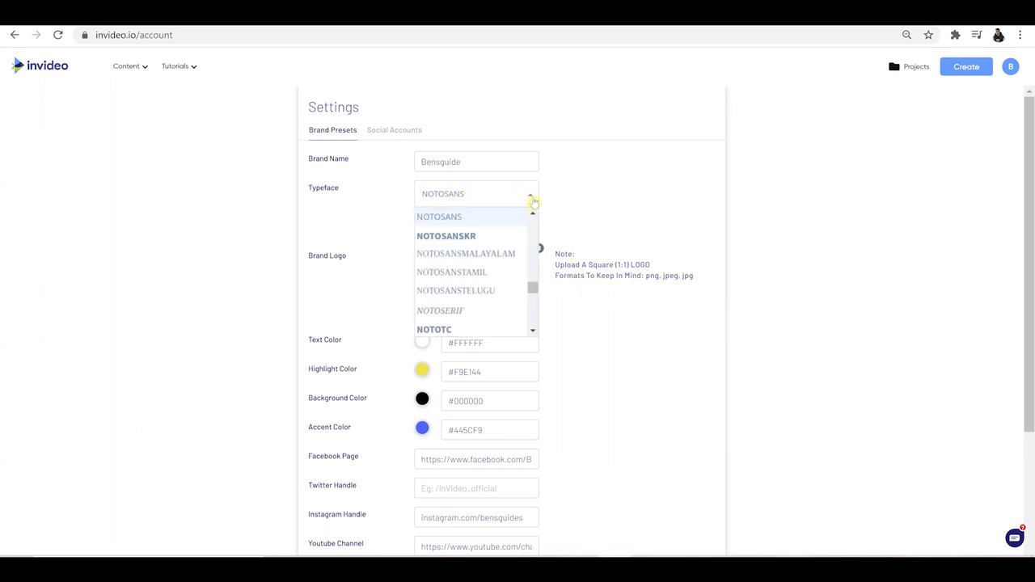
click(531, 195)
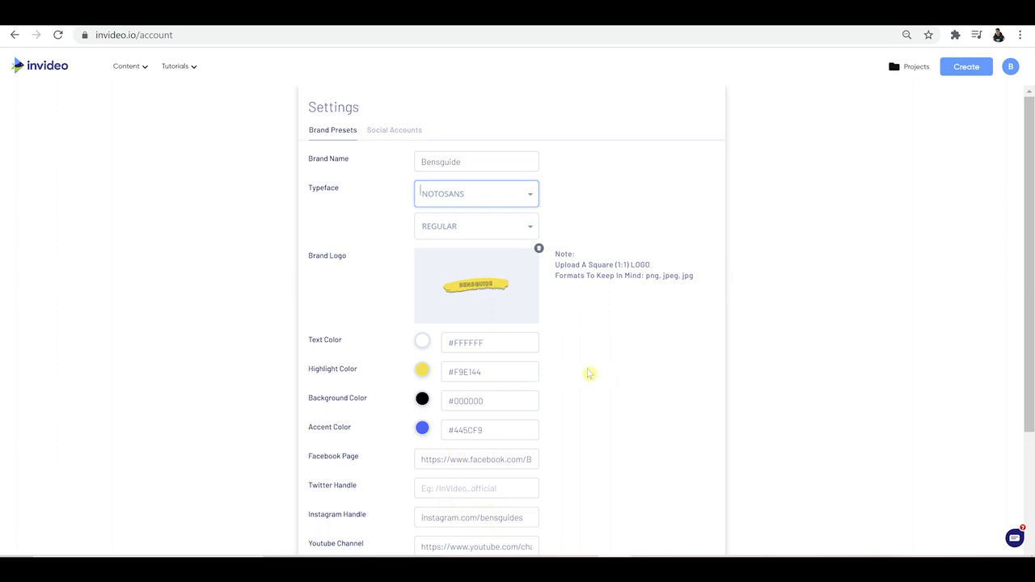
click(401, 133)
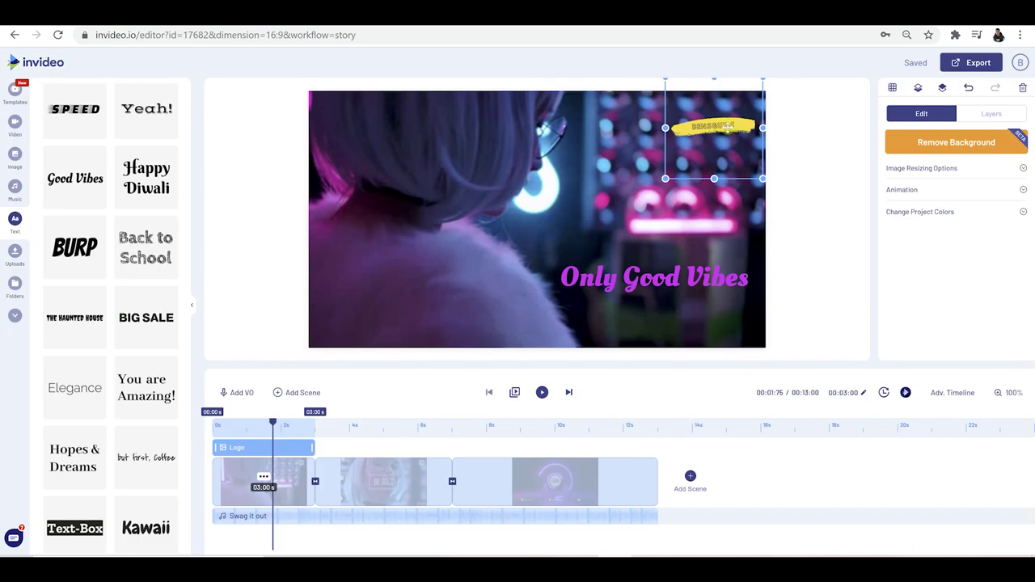
Nudge the logo slightly left and up, then move the playhead into the second scene
drag(728, 127, 724, 127)
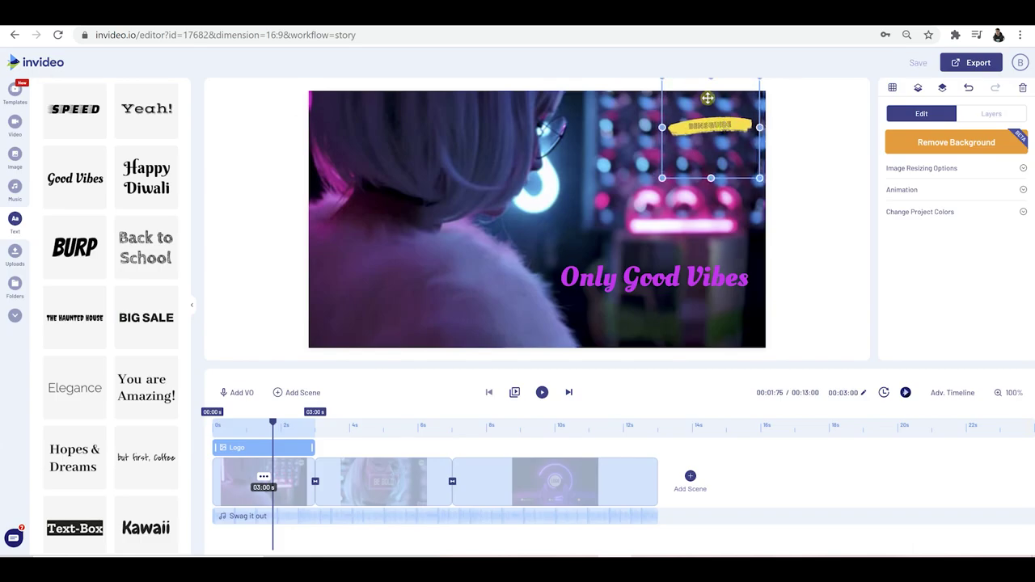
drag(716, 125, 716, 123)
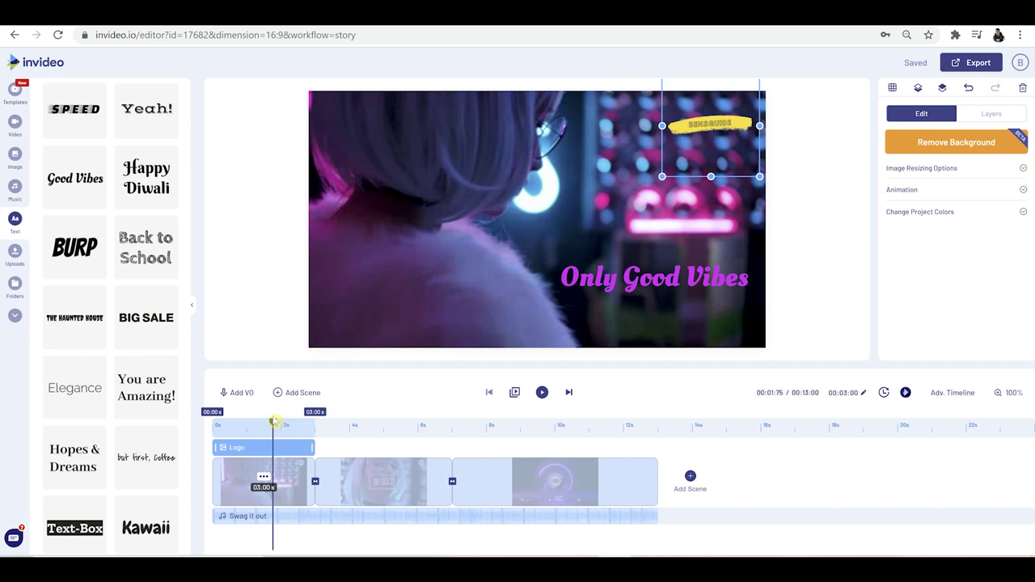
drag(289, 421, 379, 416)
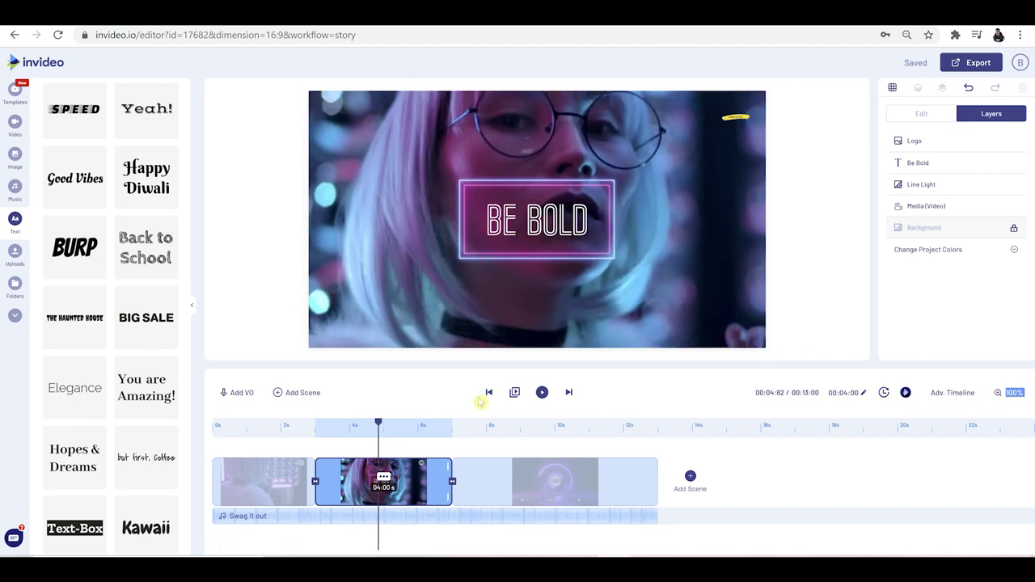
Change the BE BOLD title's font to LUCKIESTGUY
click(652, 127)
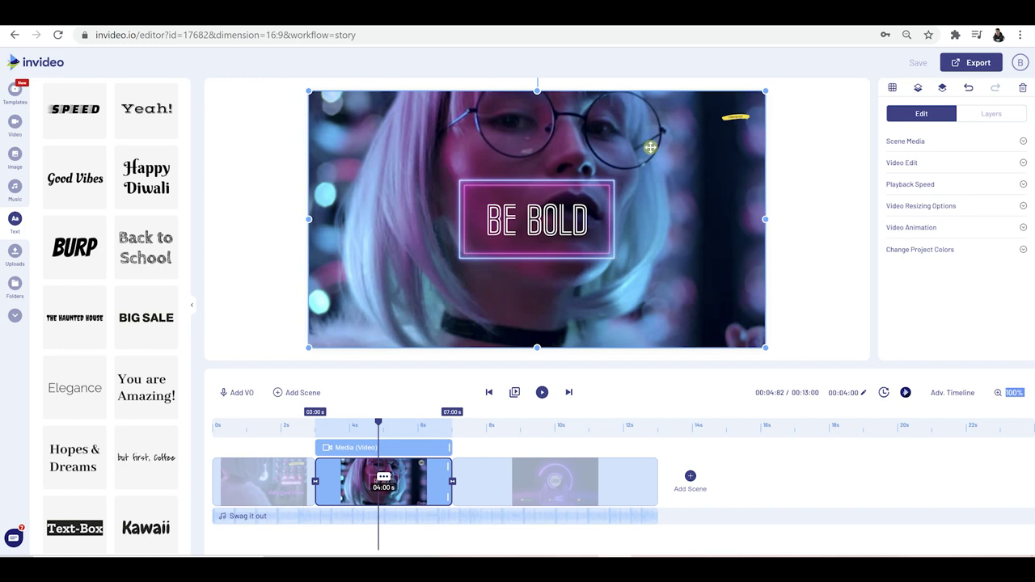
click(569, 221)
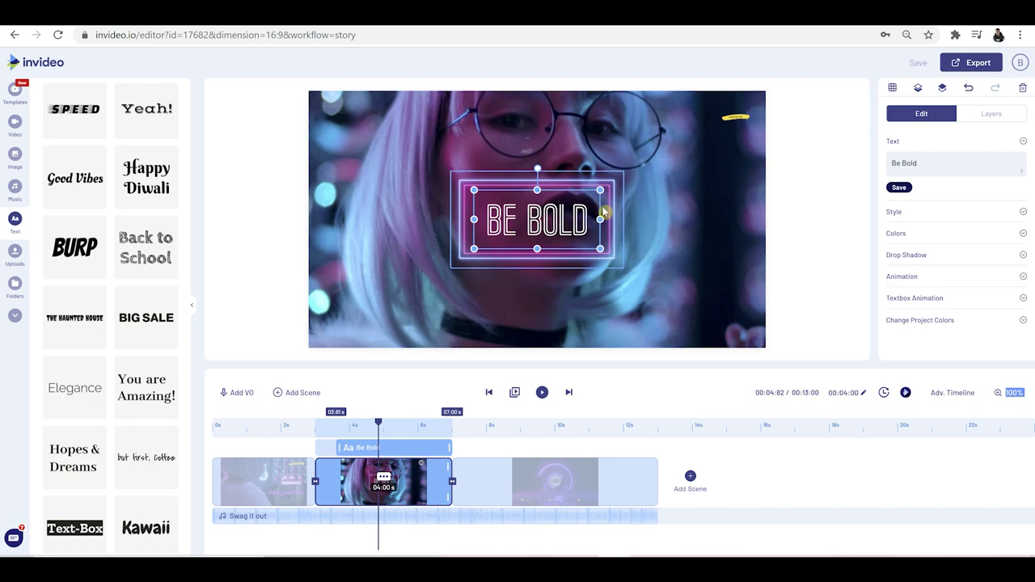
click(1022, 212)
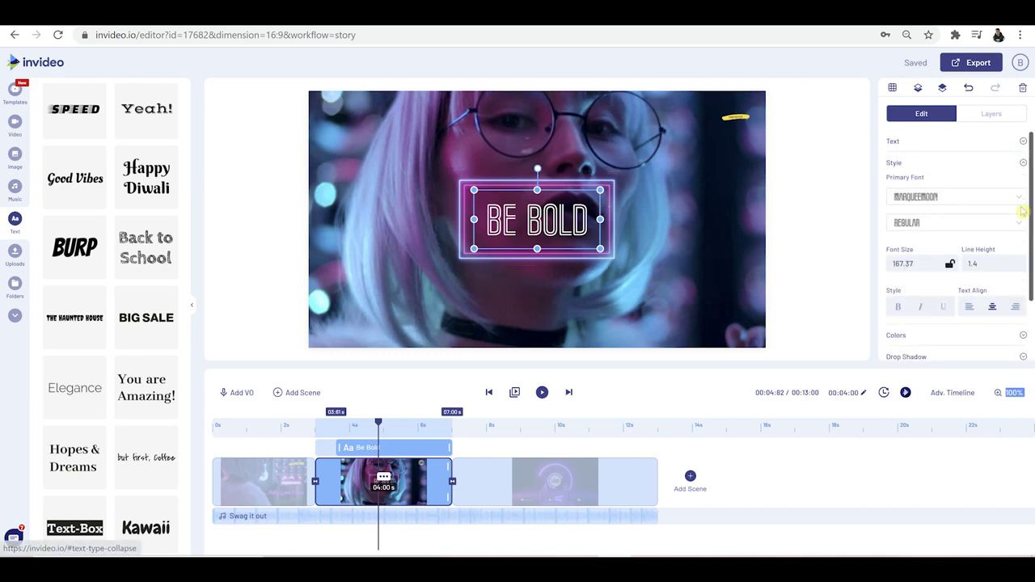
scroll(1019, 186, down, 1)
click(1019, 180)
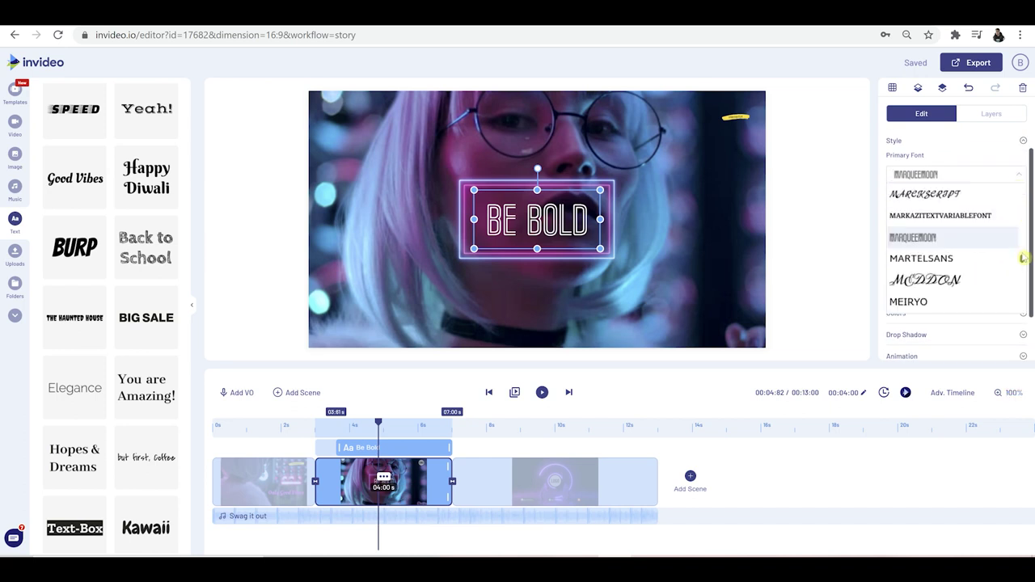
scroll(1024, 257, up, 5)
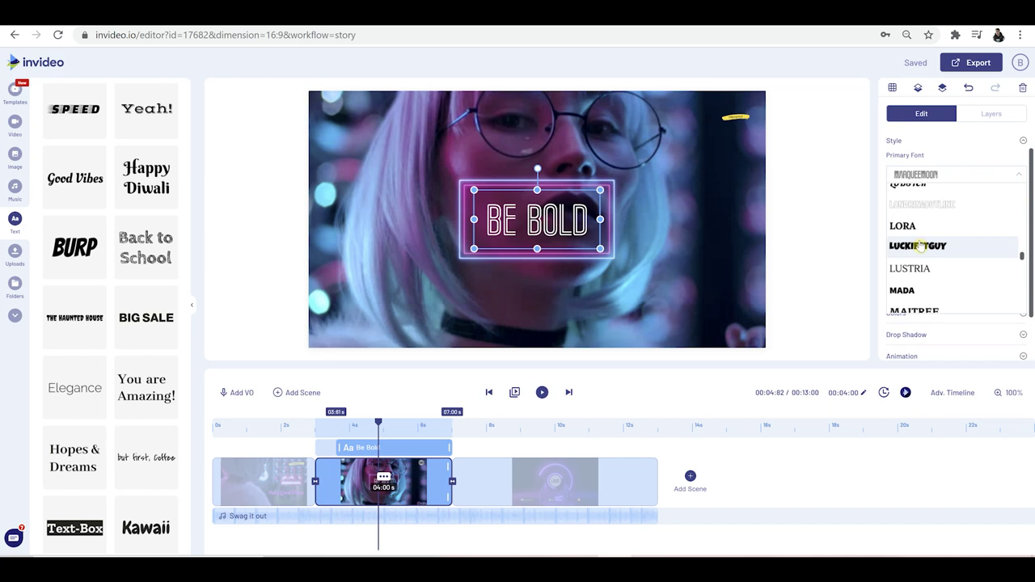
click(919, 246)
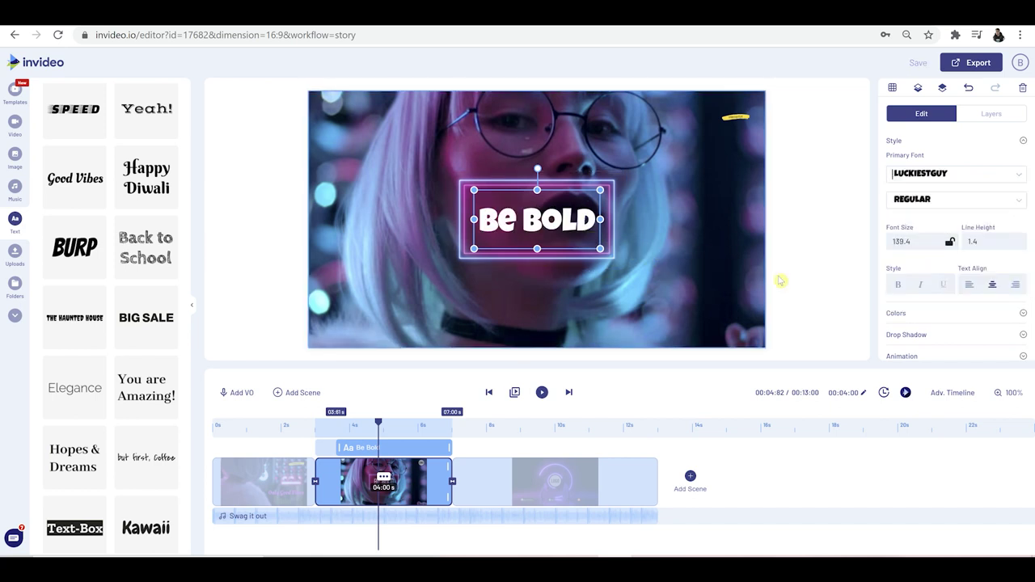
Select the Line Light neon frame and check its entrance animation settings
click(589, 178)
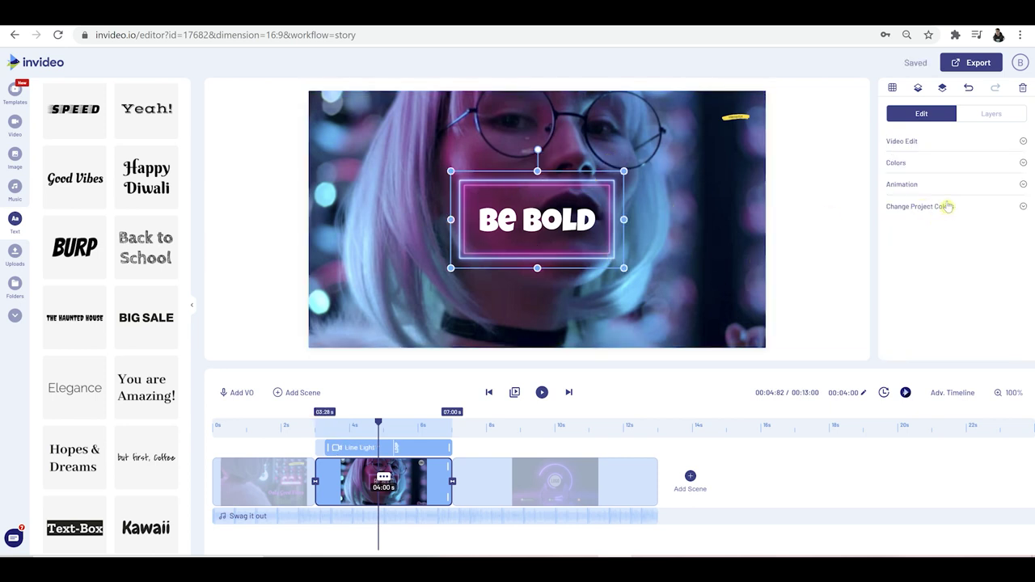
click(1024, 186)
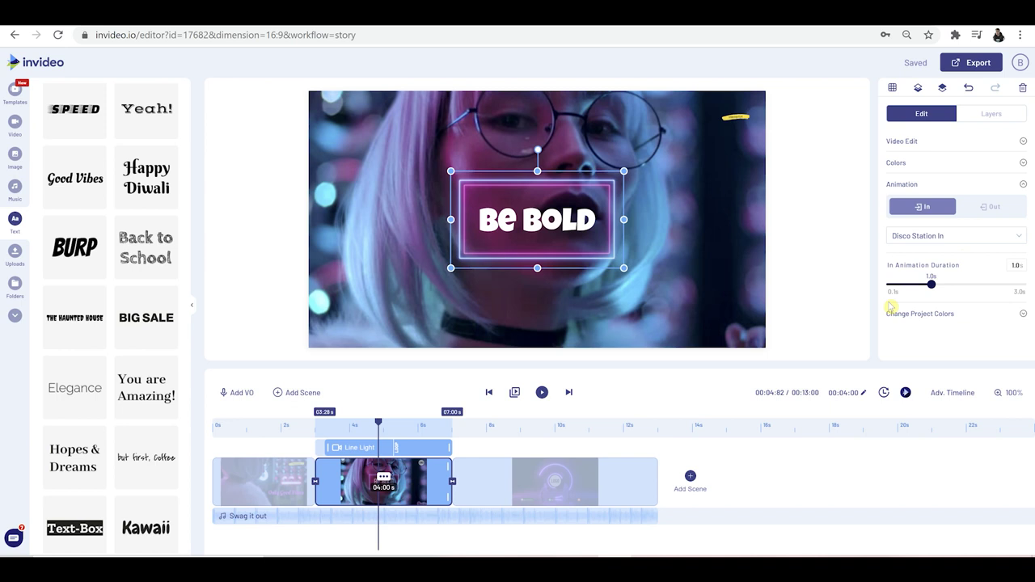
click(836, 253)
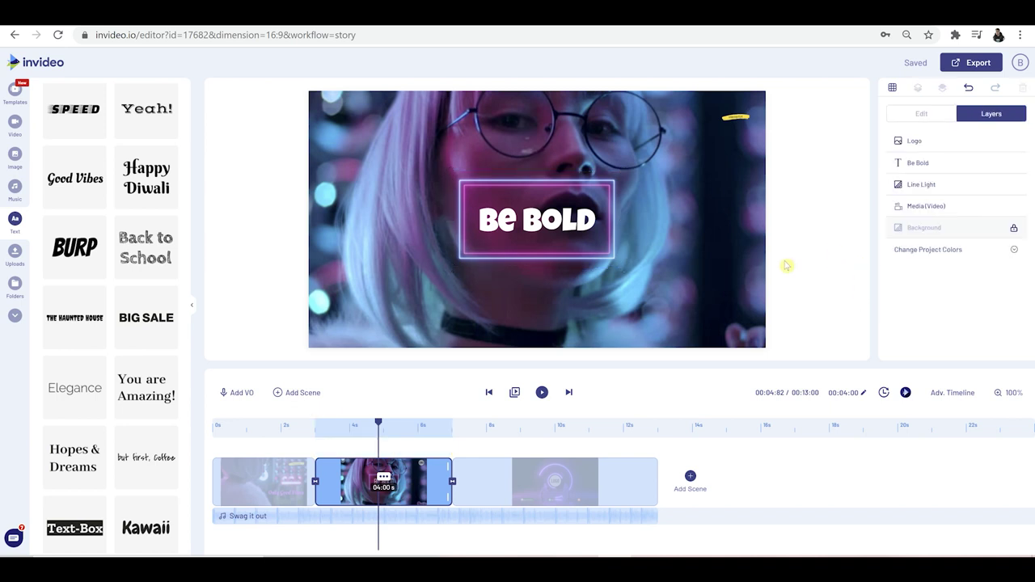
Move the logo into the Be Bold scene's top-right corner and enlarge it slightly
click(737, 121)
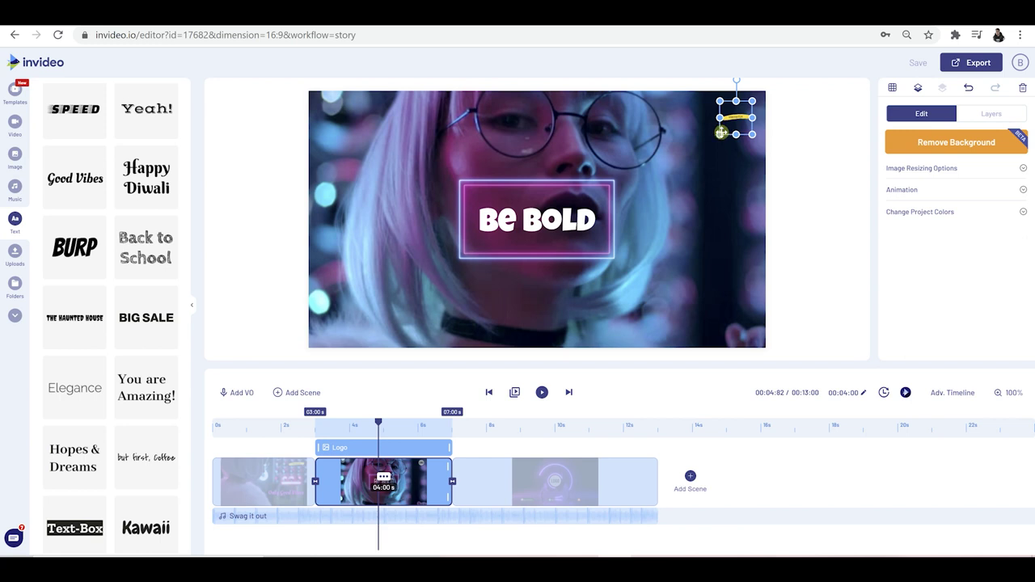
drag(721, 138, 666, 190)
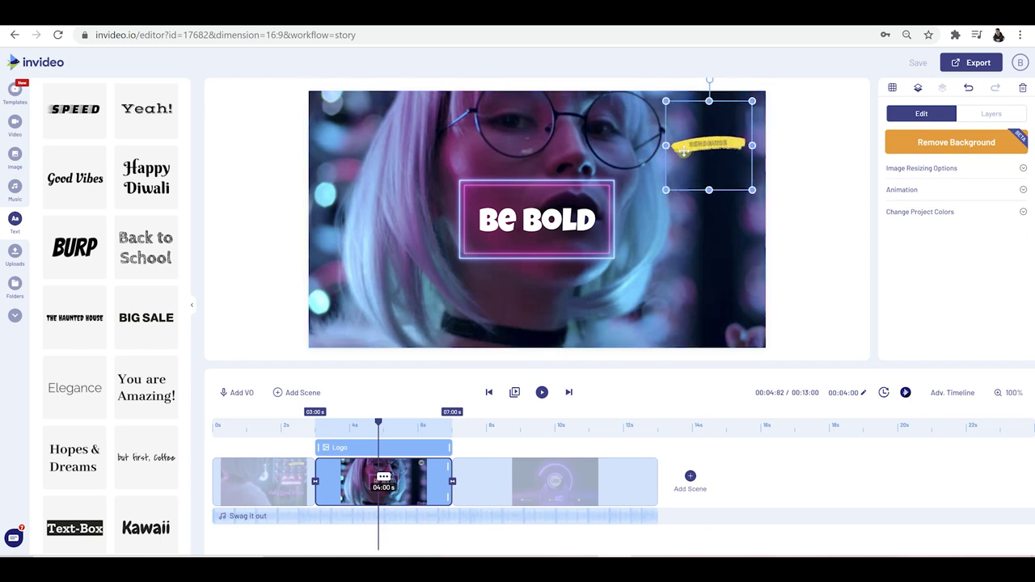
drag(708, 145, 722, 118)
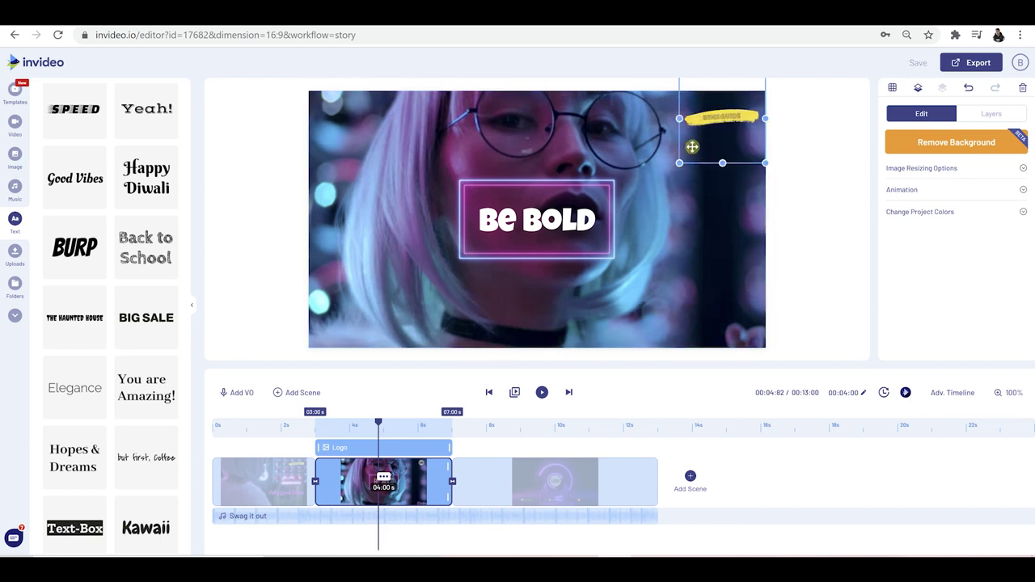
mouse_move(683, 163)
mouse_down()
mouse_move(674, 179)
mouse_move(683, 153)
mouse_up()
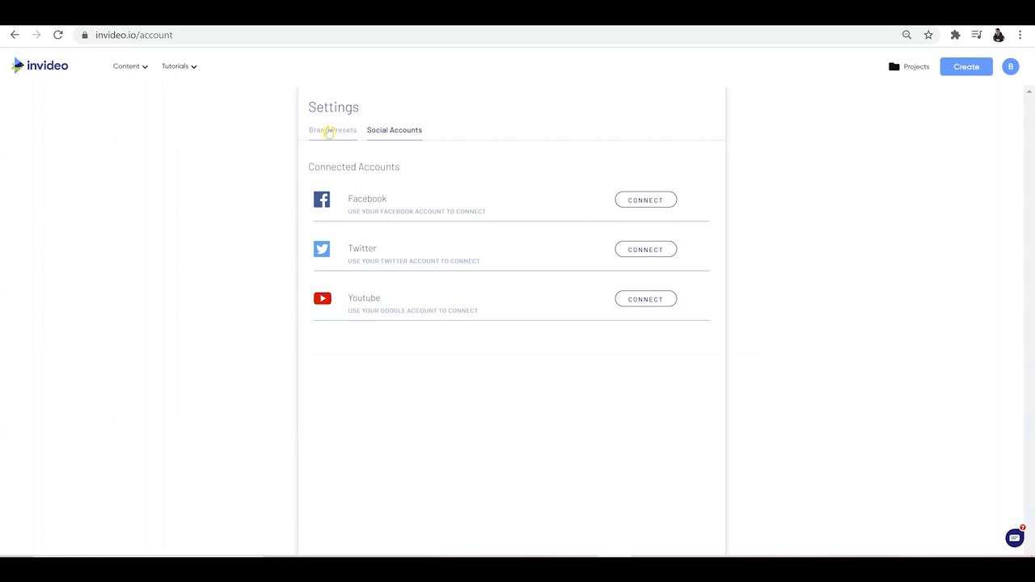
Open the brand presets, then preview the Be Bold scene playing
click(329, 131)
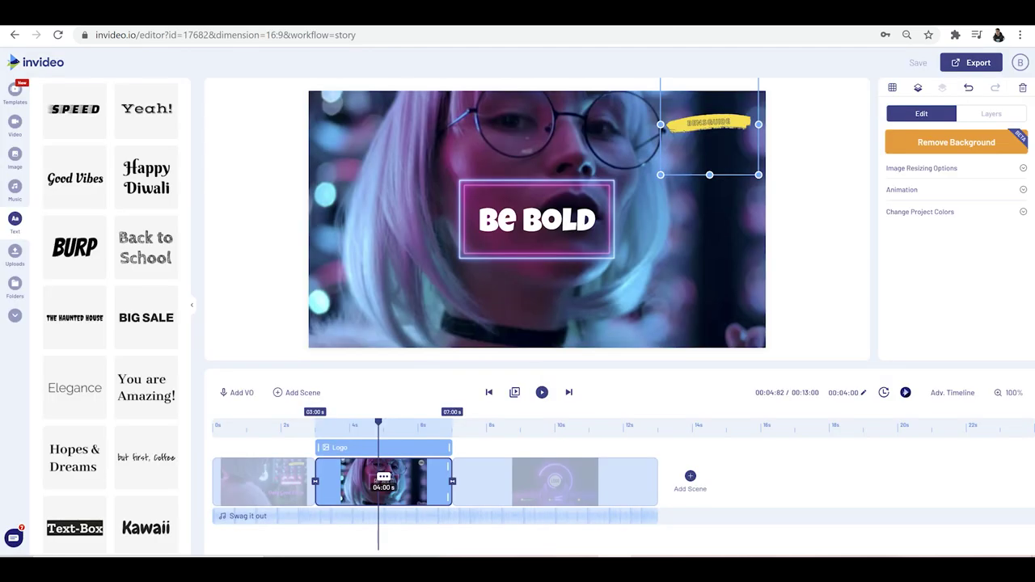
click(826, 187)
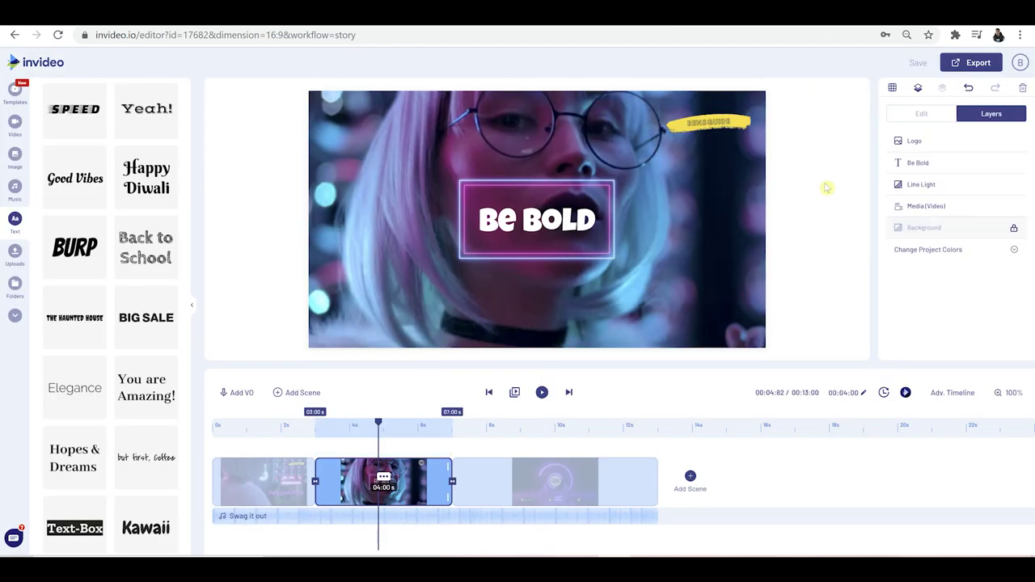
click(543, 394)
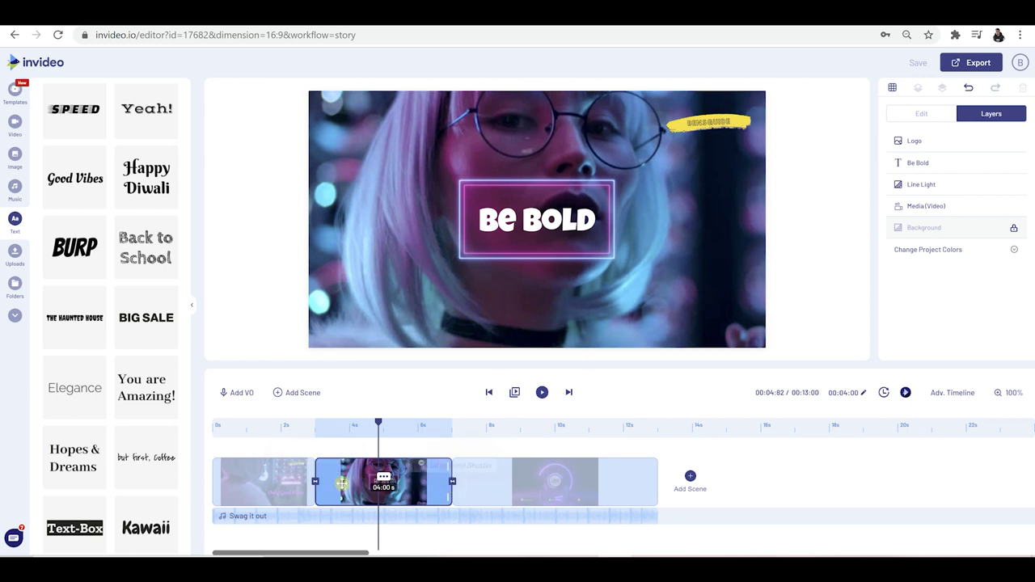
Give the Be Bold scene a Curl In Left transition and return the playhead to the start
click(316, 484)
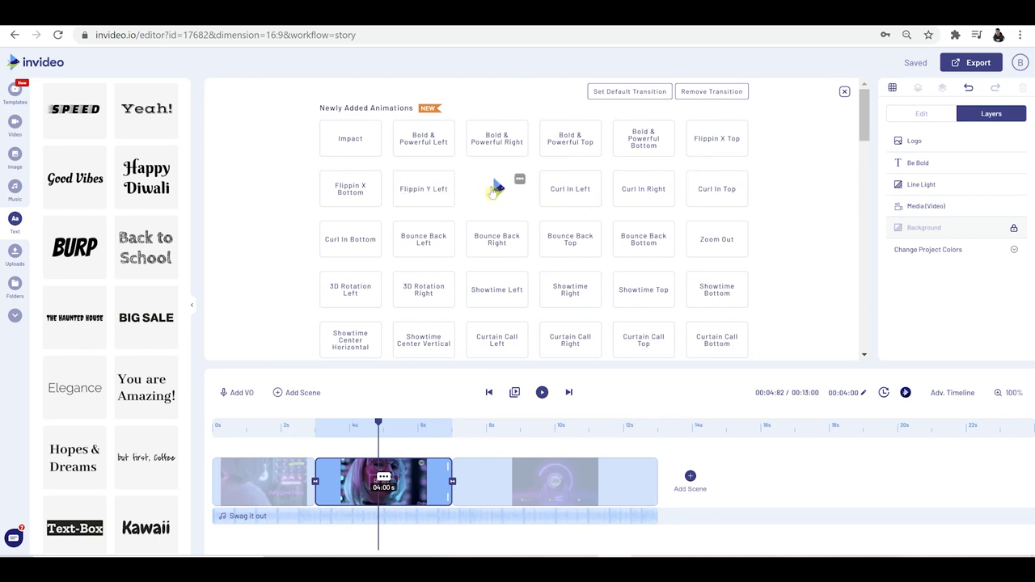
click(559, 191)
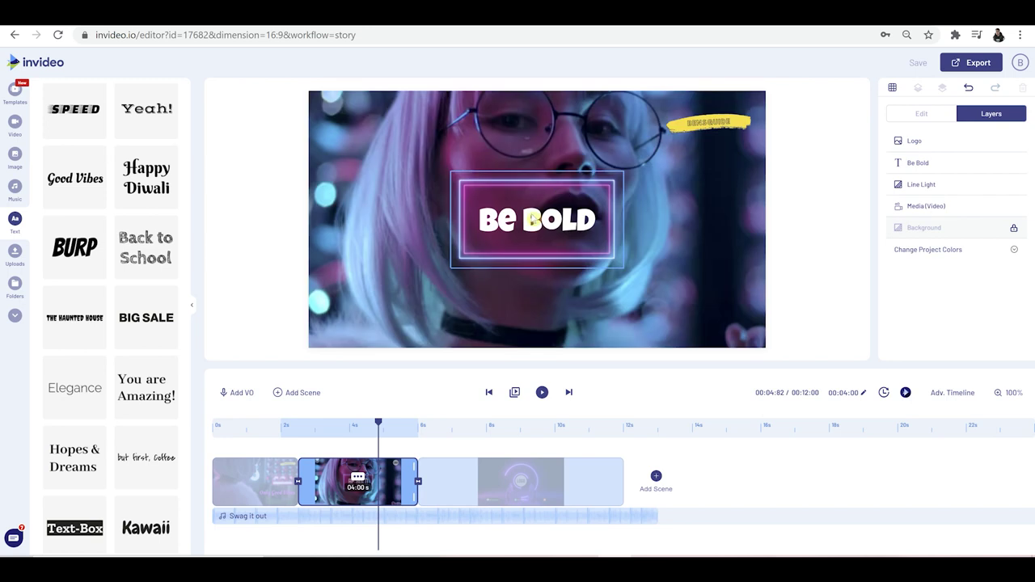
drag(380, 424, 215, 459)
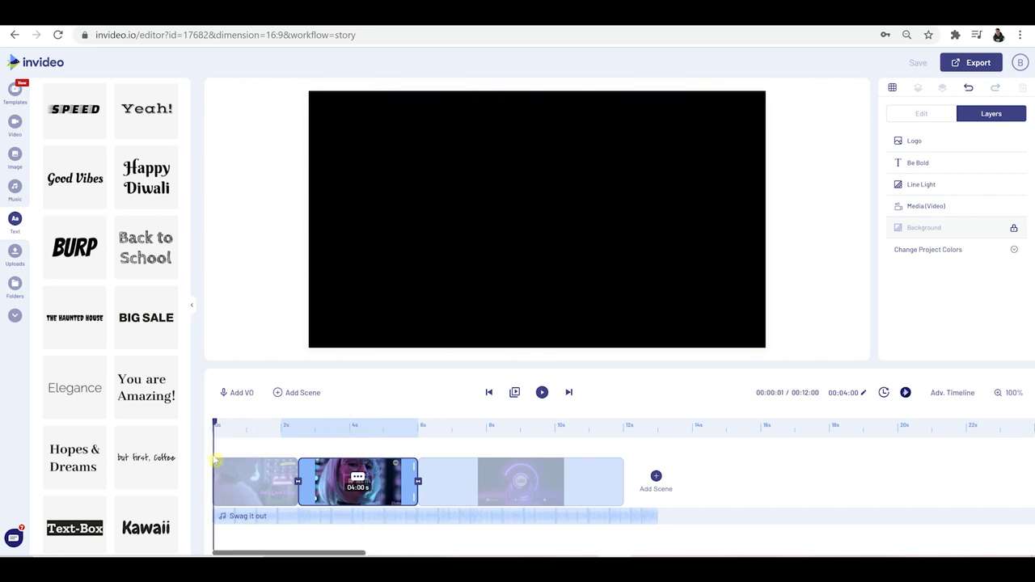
Play to the final neon-circle scene, then enlarge the logo from both corners and recentre it
click(517, 394)
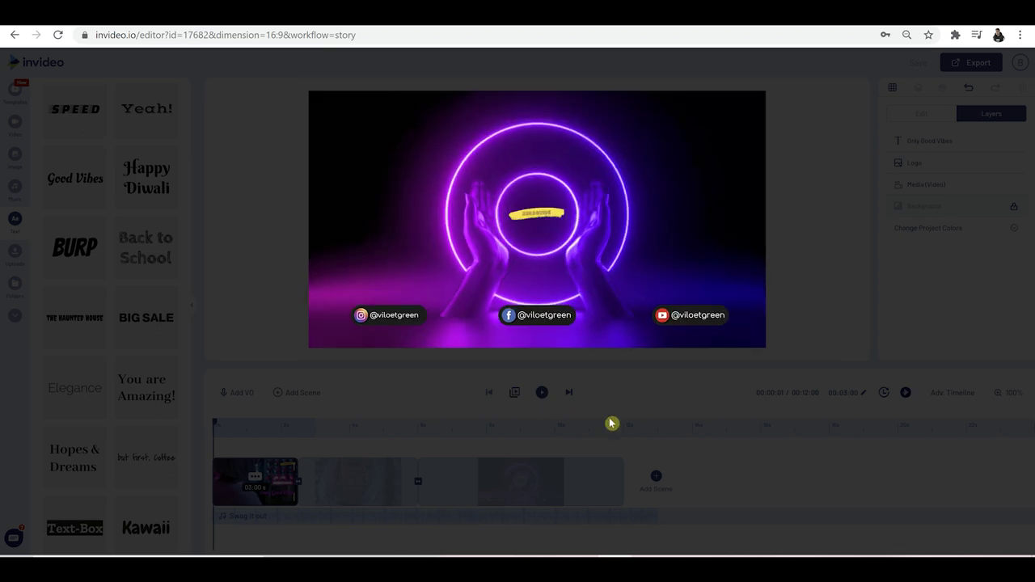
click(527, 428)
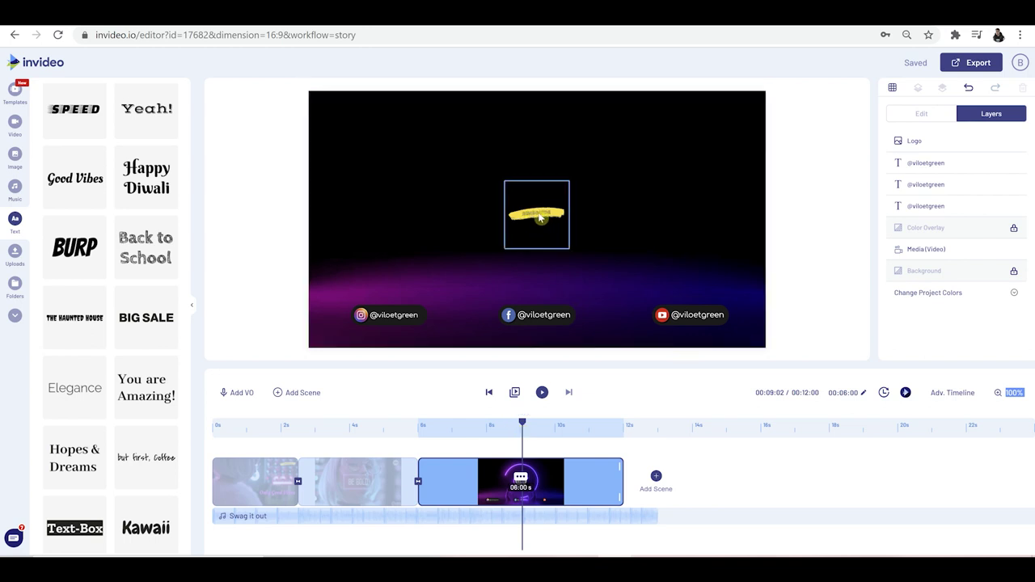
click(540, 219)
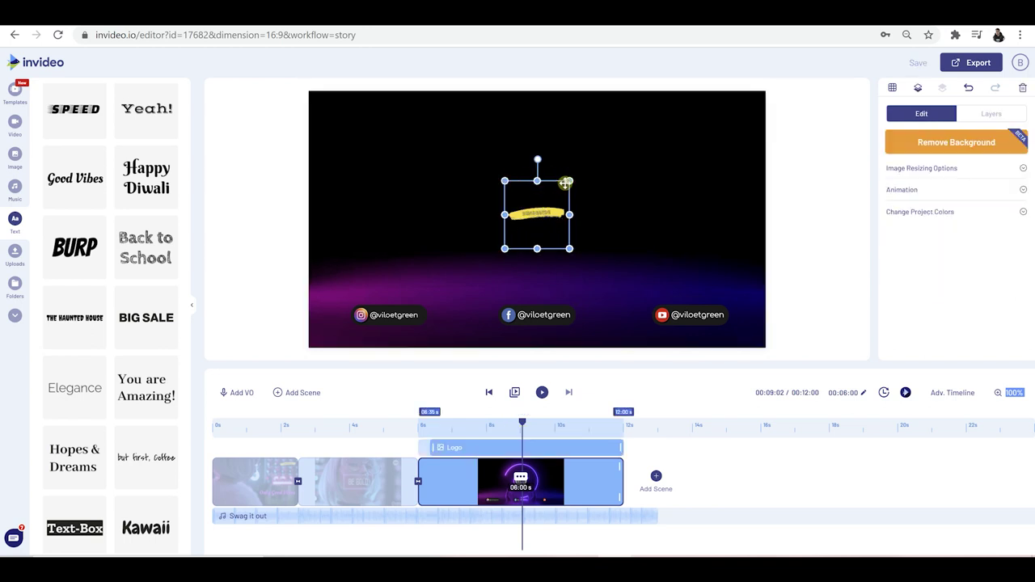
drag(571, 183, 601, 148)
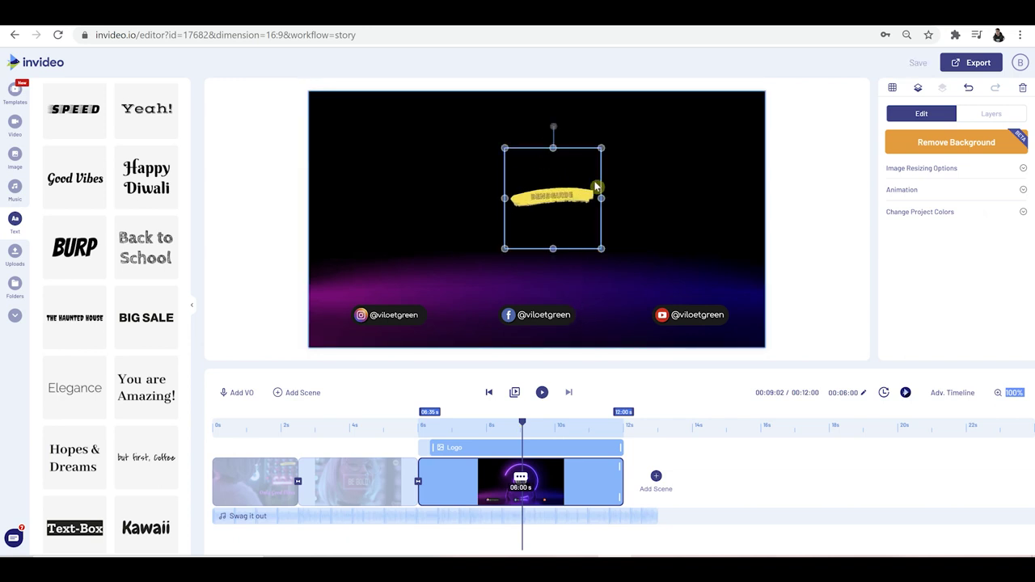
drag(505, 247, 483, 275)
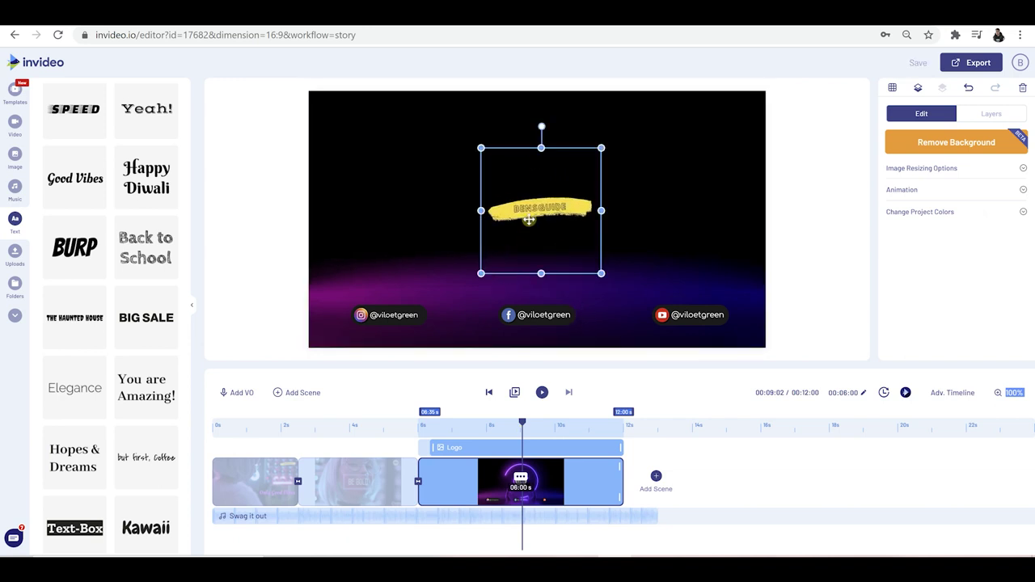
drag(530, 211, 535, 211)
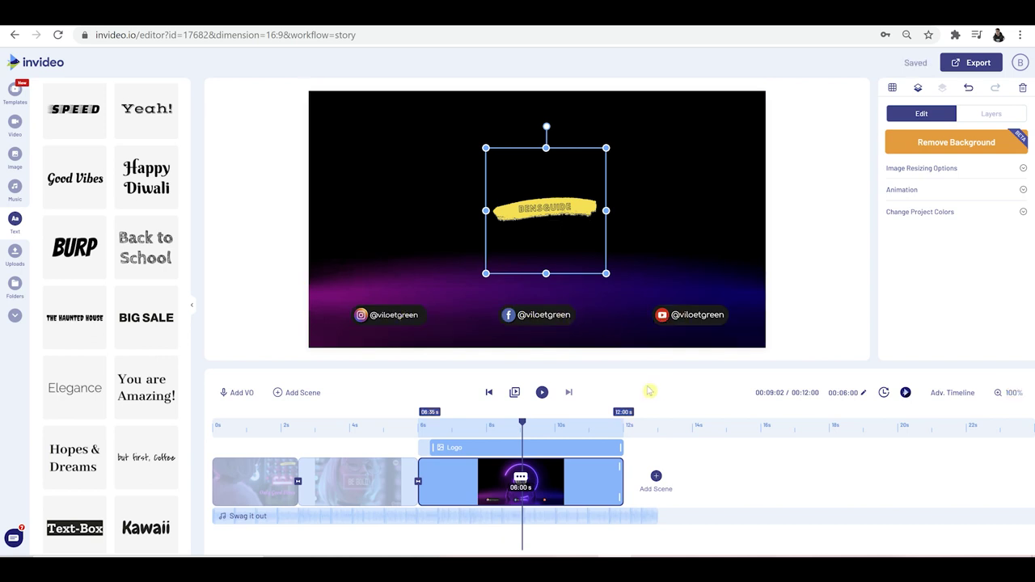
Upload Woodland.jpg from the Pictures folder and drag it onto the final scene
click(192, 310)
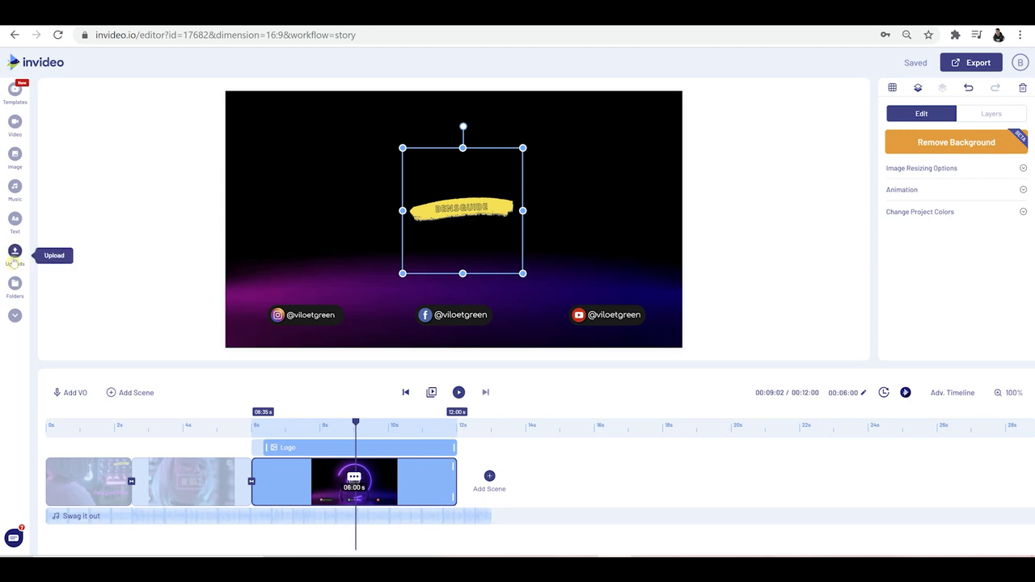
click(13, 255)
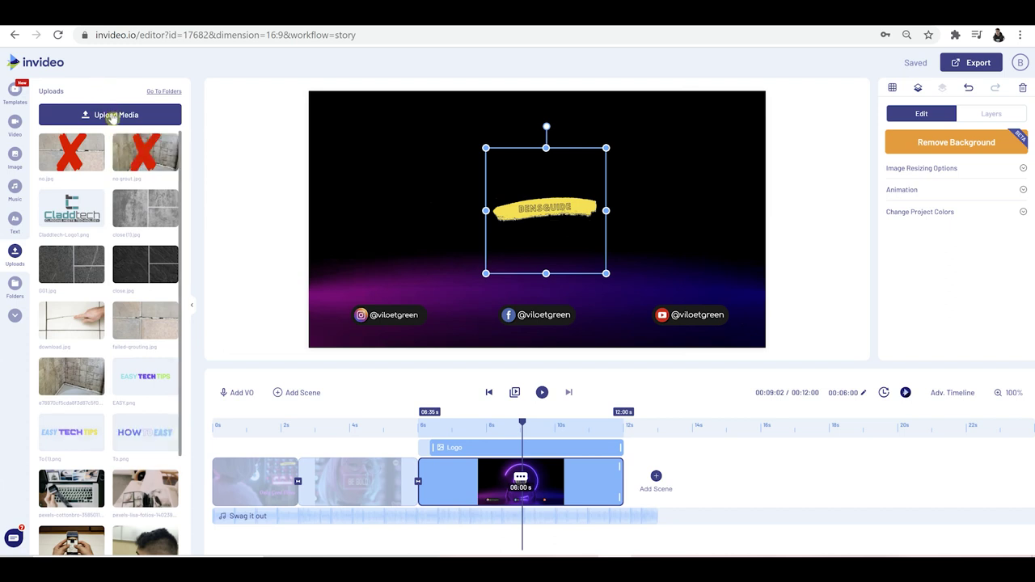
click(114, 116)
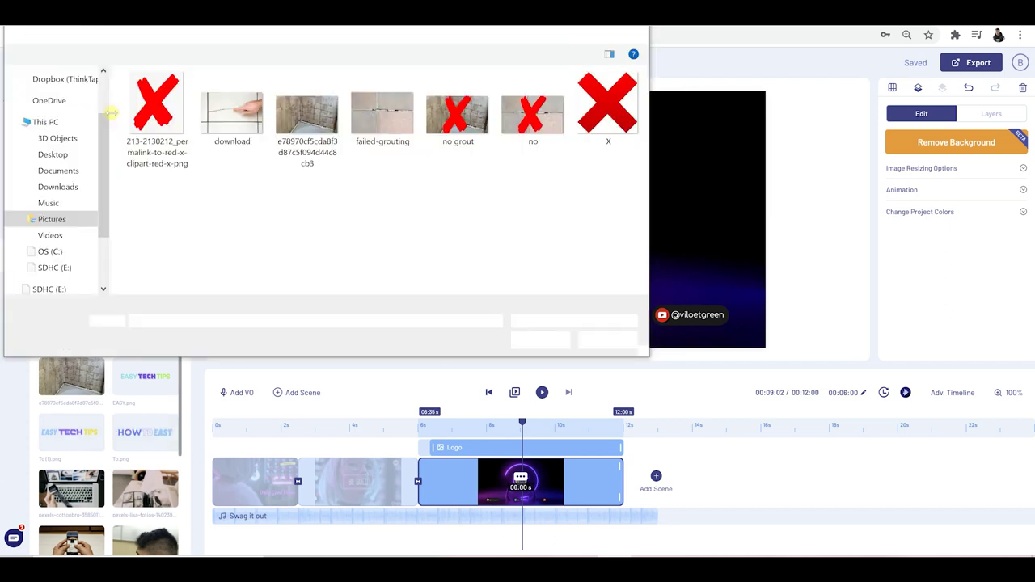
click(53, 236)
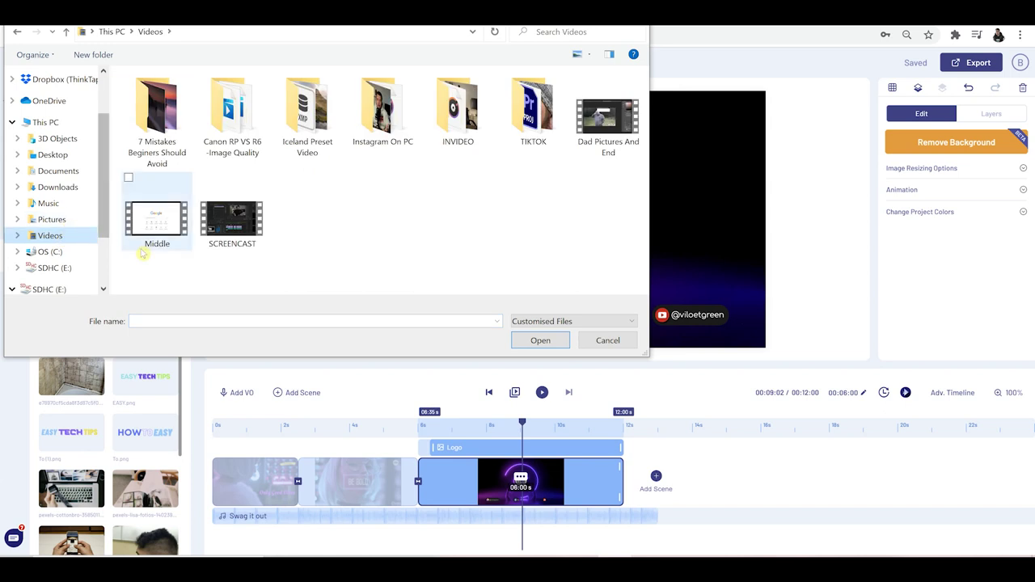
click(51, 219)
click(458, 198)
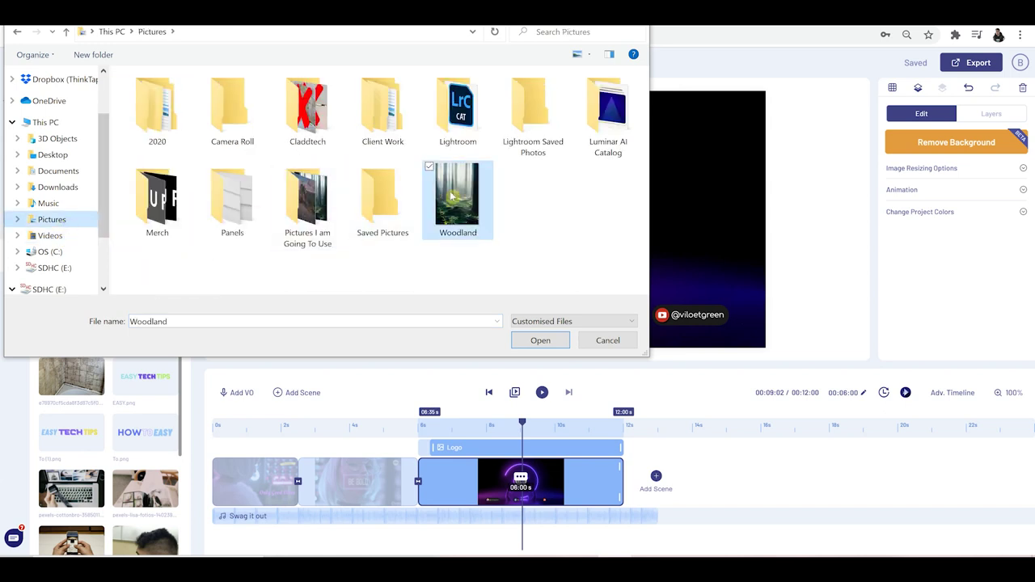
click(540, 340)
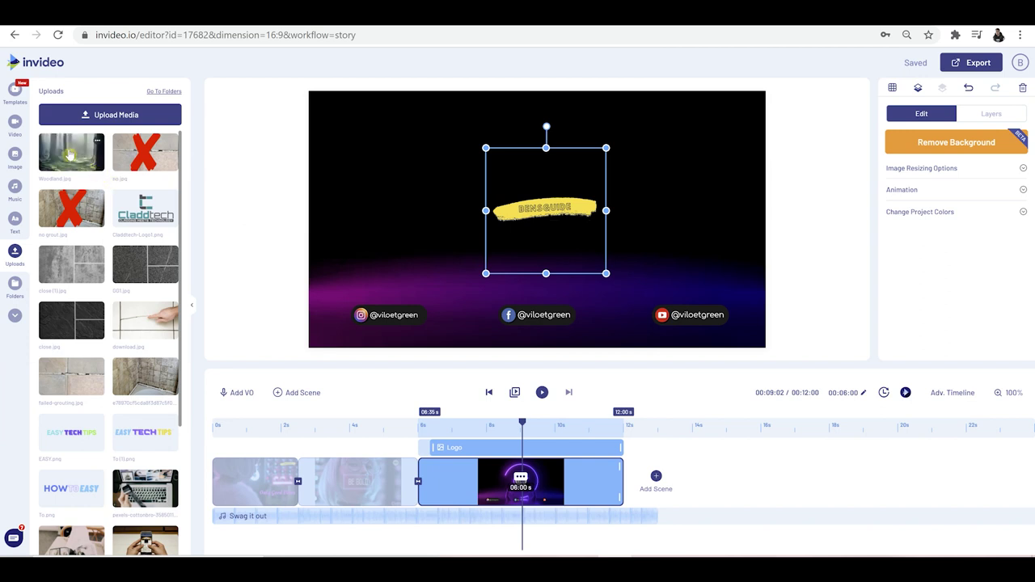
drag(70, 153, 446, 173)
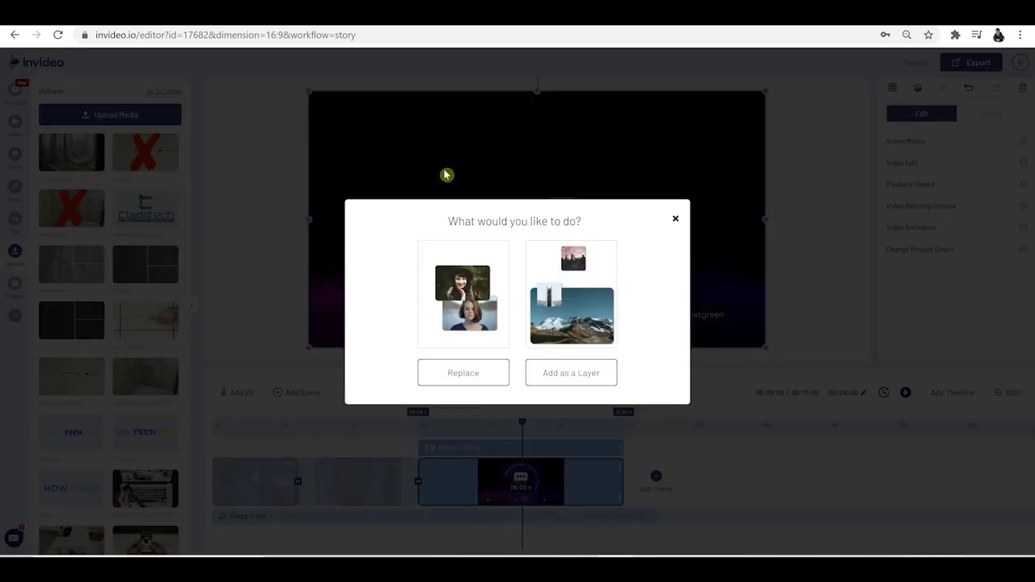
Choose Replace for the Woodland image and move the playhead back to the video's start
click(479, 372)
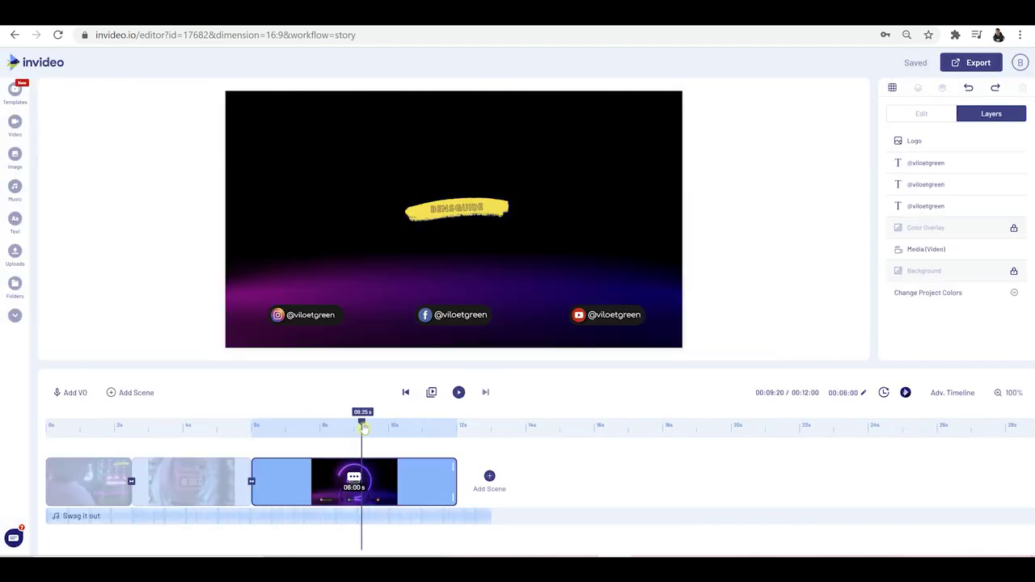
drag(361, 423, 40, 435)
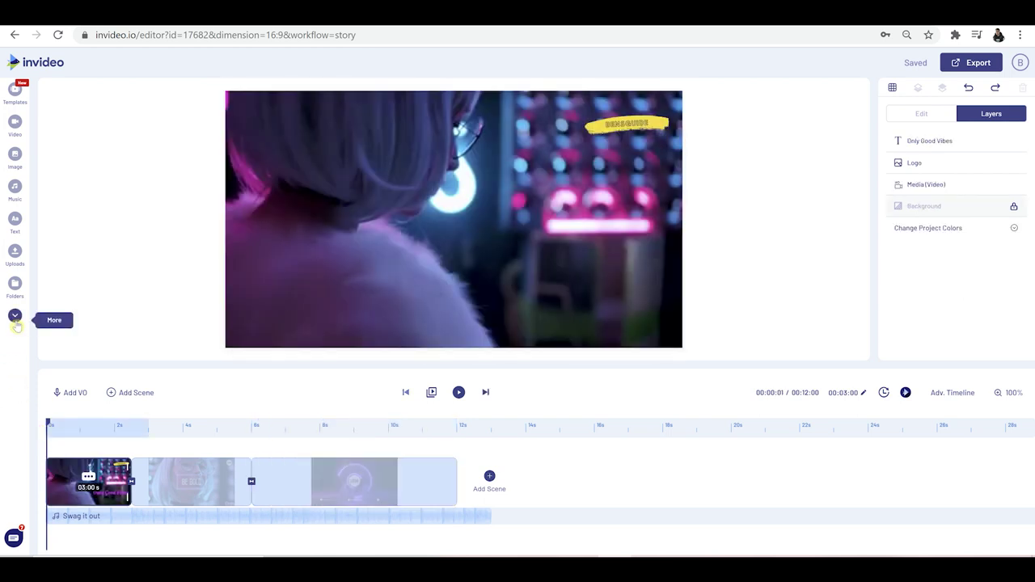
Add a rectangle from the Shapes library, then delete the blue rectangle
click(15, 320)
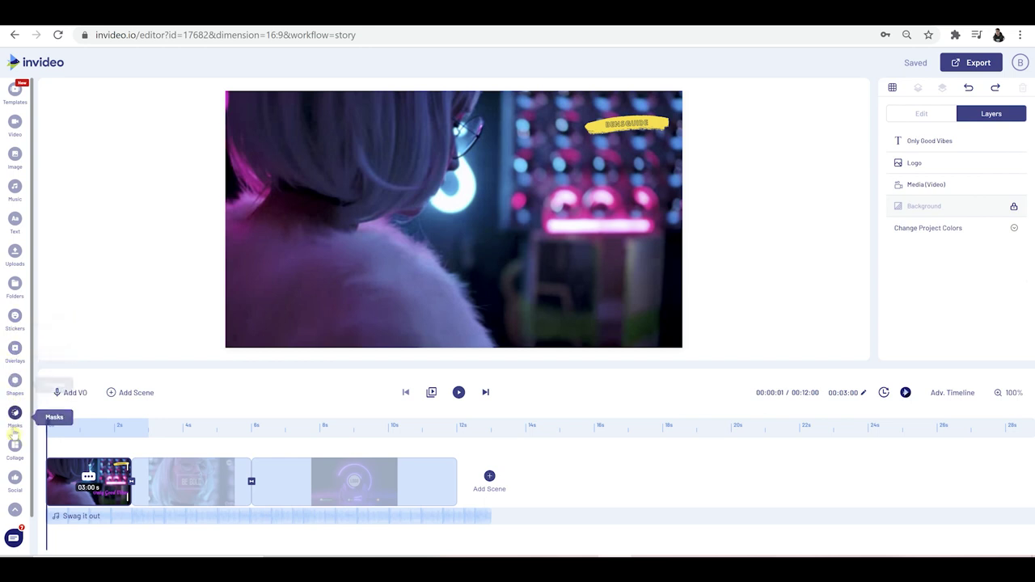
click(14, 380)
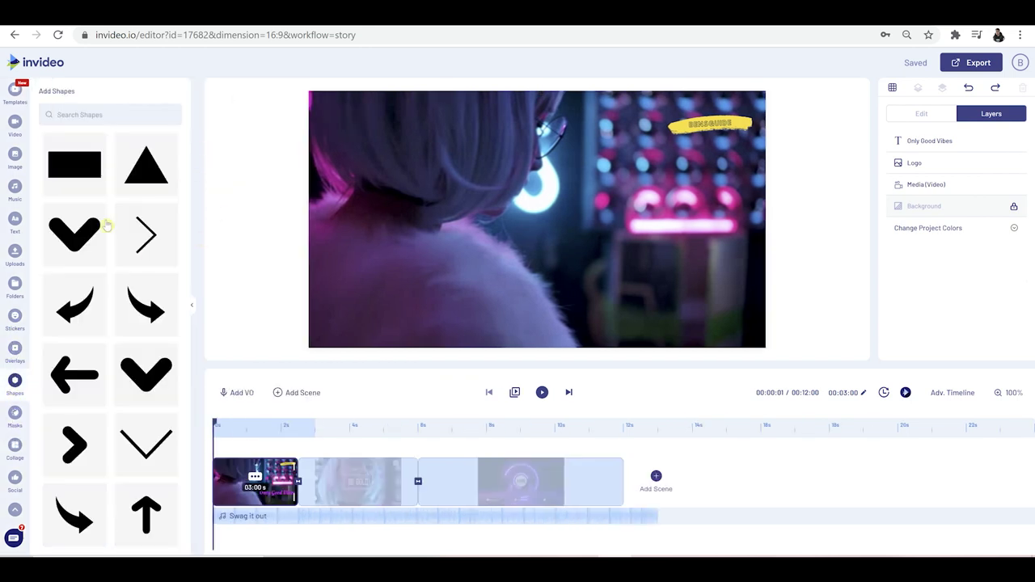
click(73, 164)
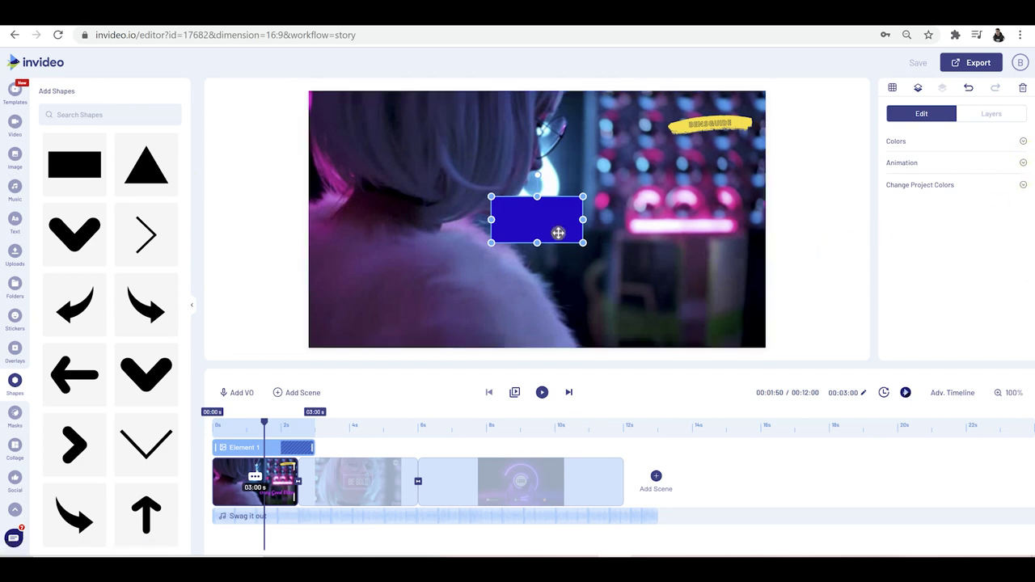
key(Delete)
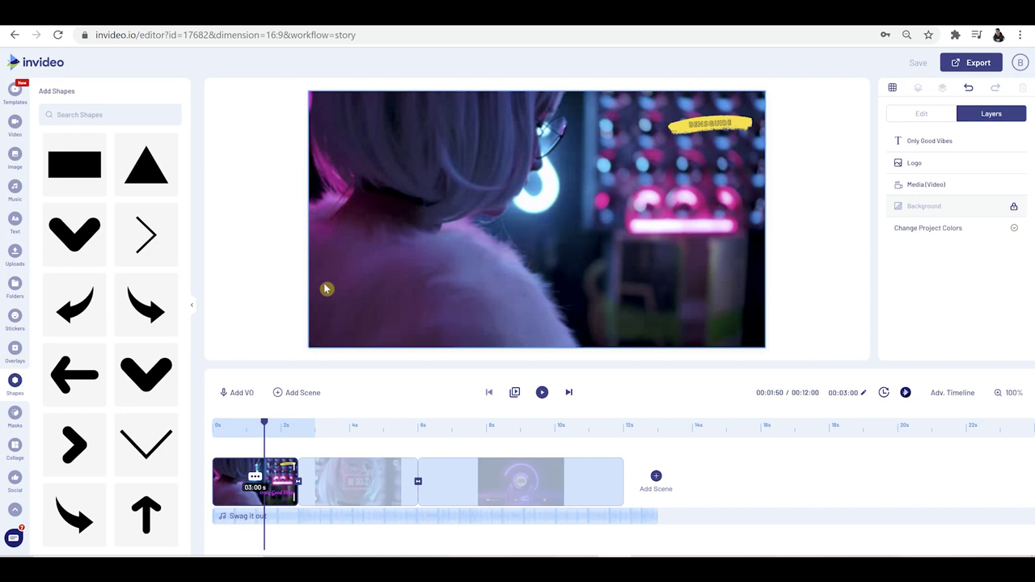
Browse Masks, Collage and Social posts, collapse the category list, and select the background video
click(20, 426)
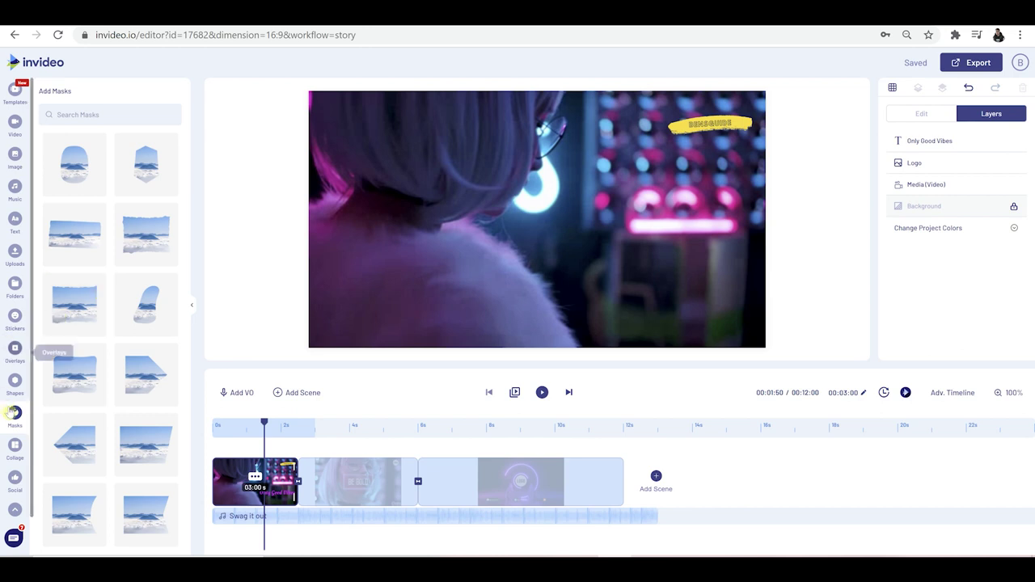
click(14, 446)
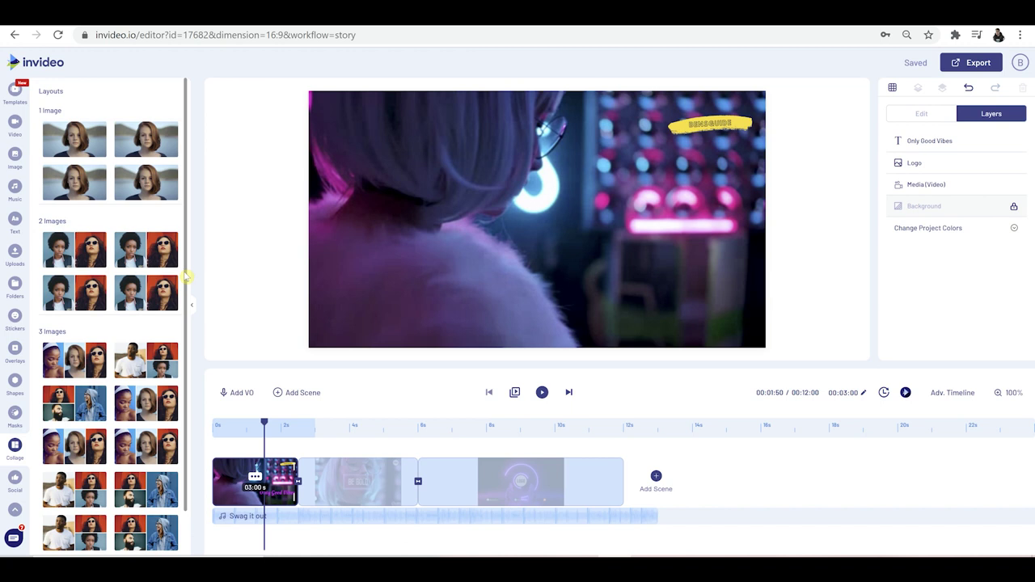
click(16, 476)
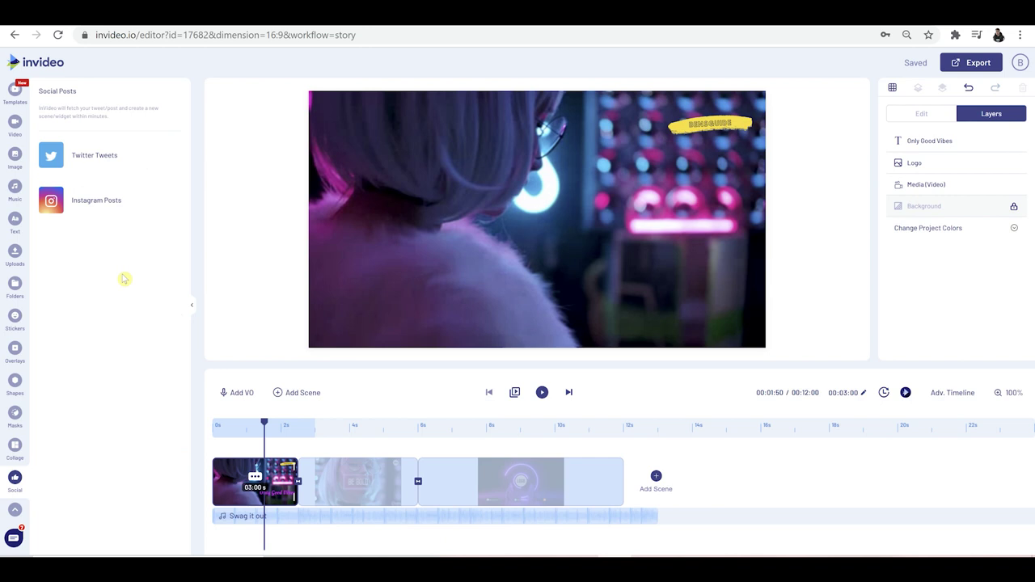
click(15, 511)
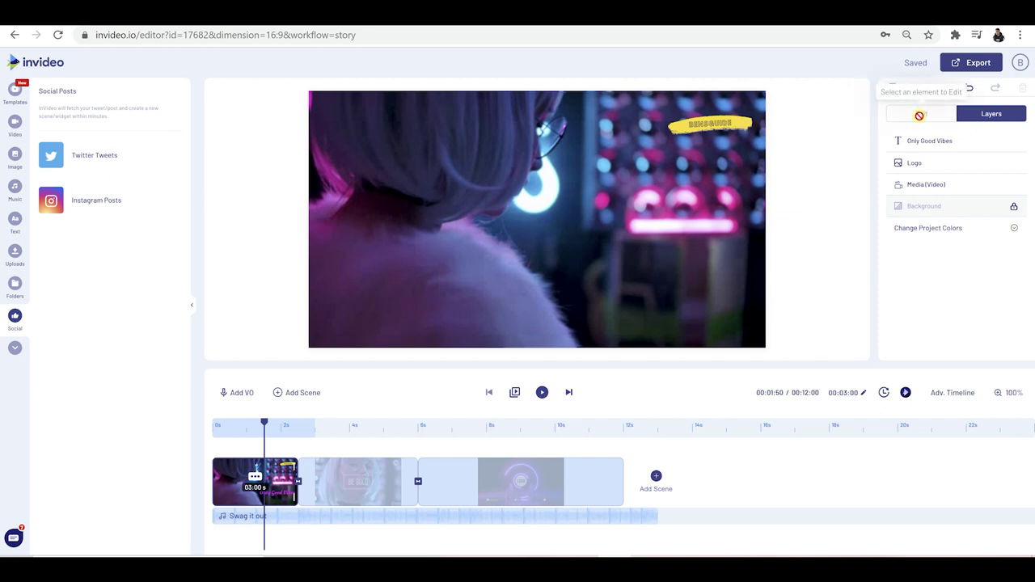
click(643, 216)
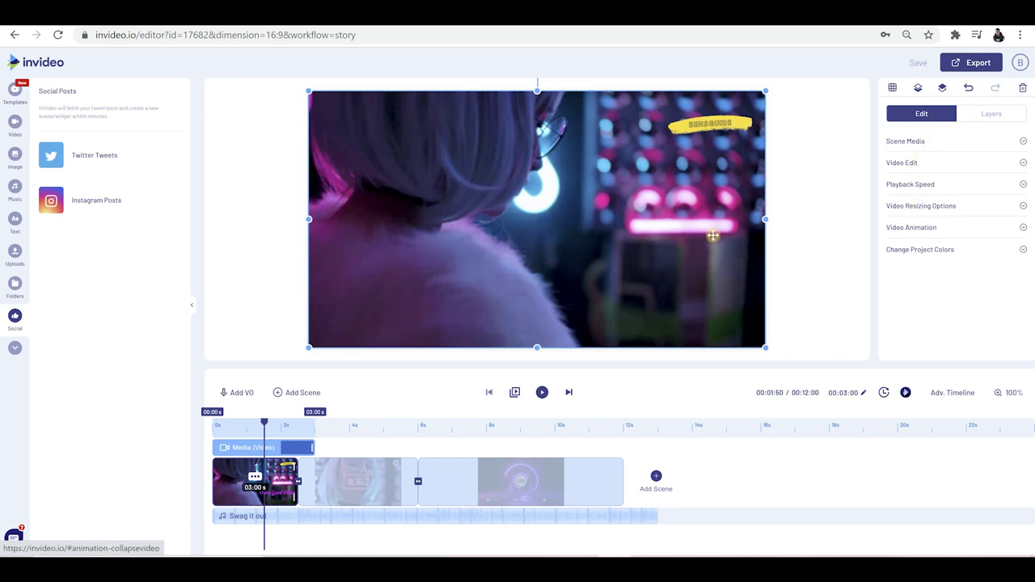
In Layers, move Media (Video) above Logo and back below it, then export the video
click(1001, 118)
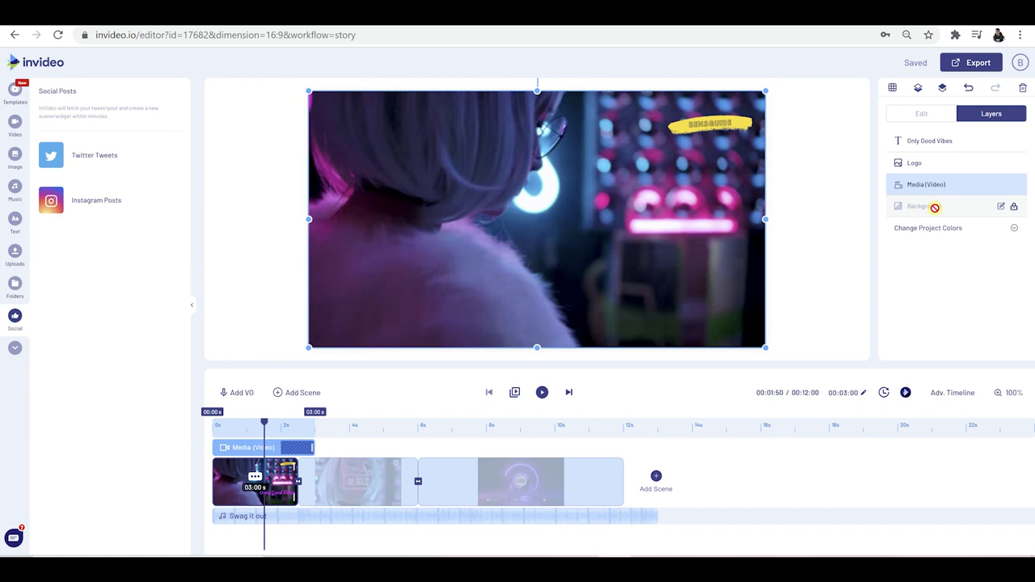
drag(932, 184, 931, 157)
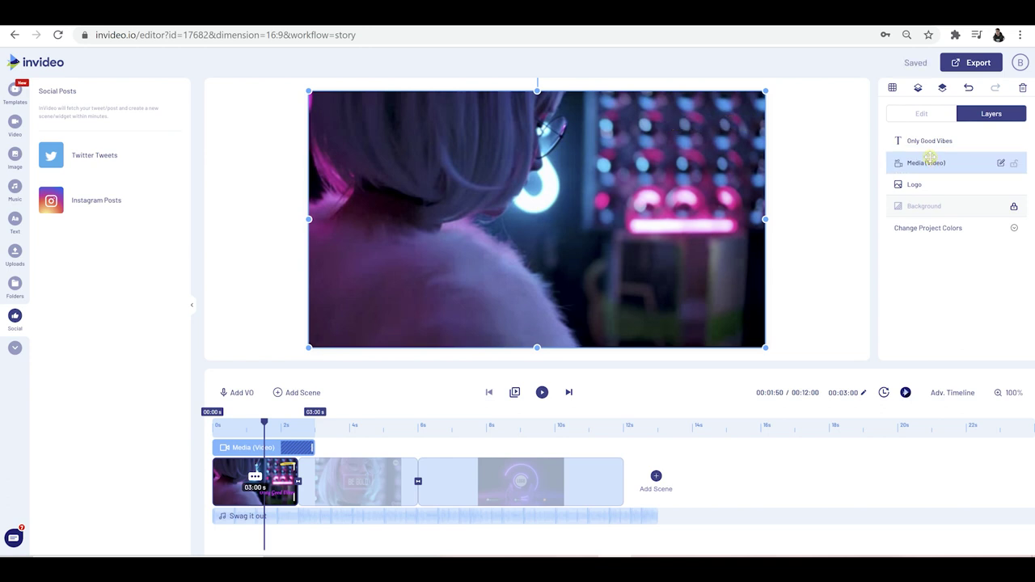
drag(930, 157, 931, 186)
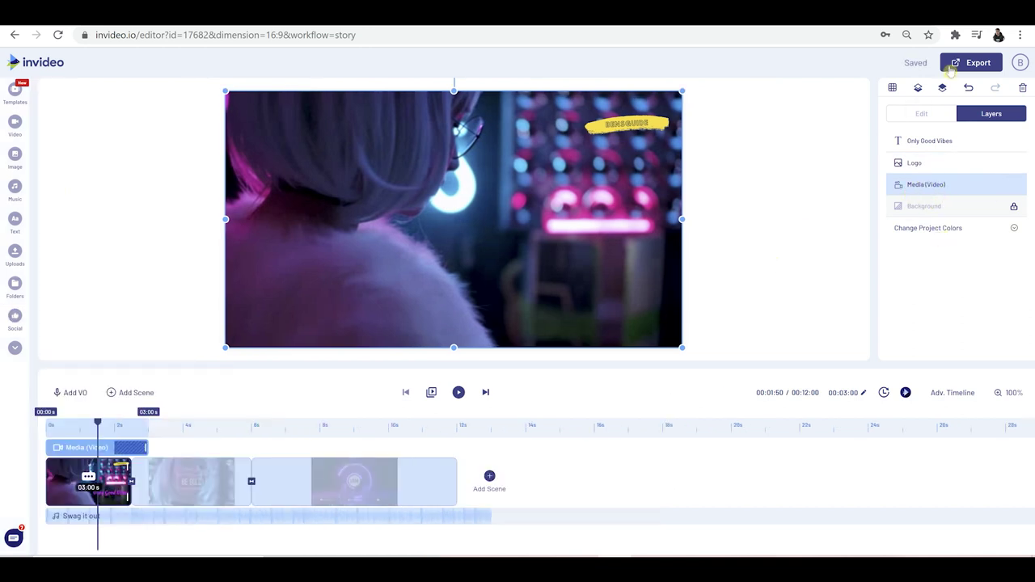
click(957, 68)
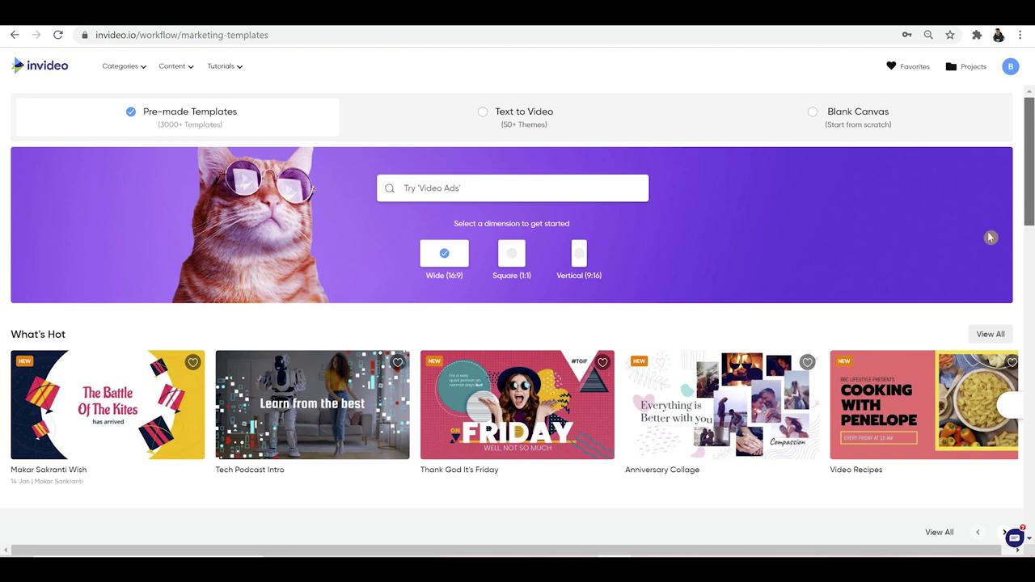
Scroll through the What's Hot templates on the Wide (16:9) templates page
scroll(394, 350, down, 2)
Start a new project from the Tech Podcast Intro template
mouse_move(312, 267)
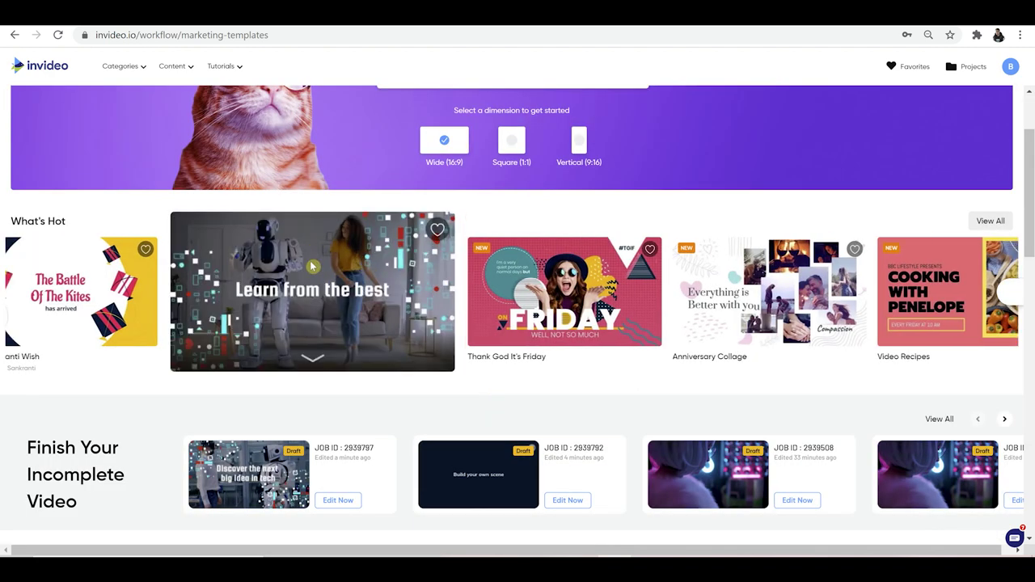
click(313, 267)
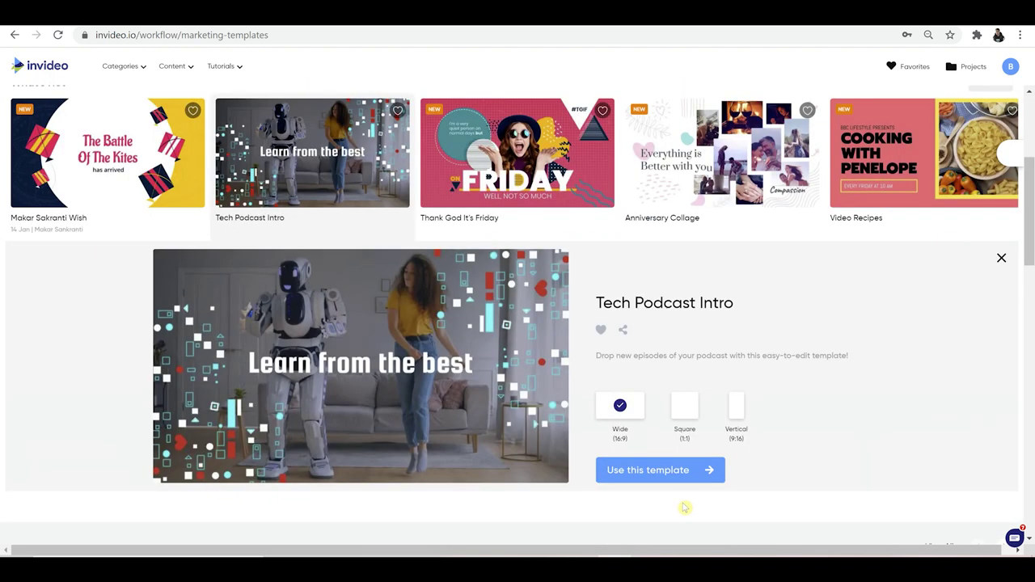
click(690, 471)
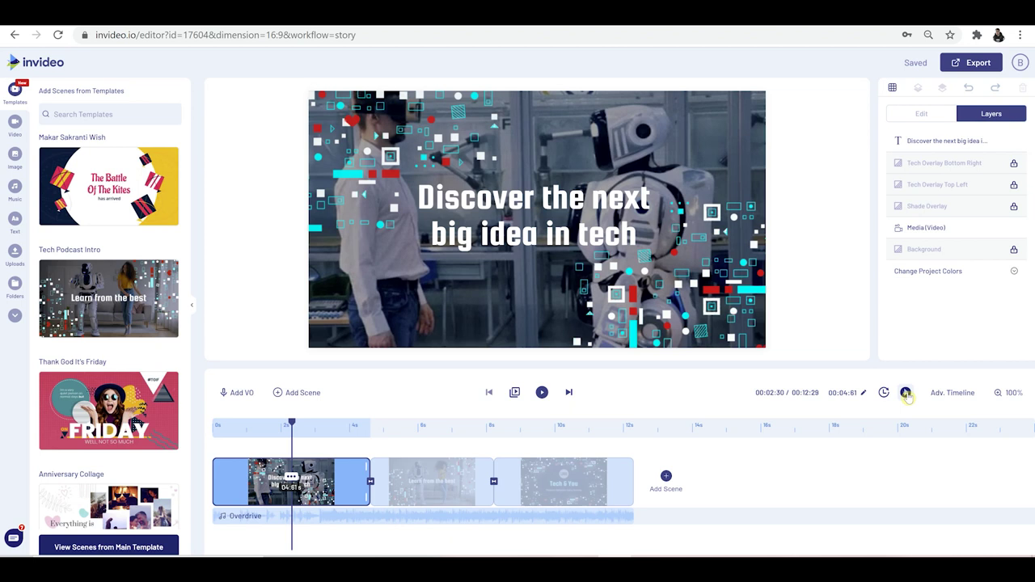
Run the design check and resolve the Text Box Center Offset warning on the title
click(906, 394)
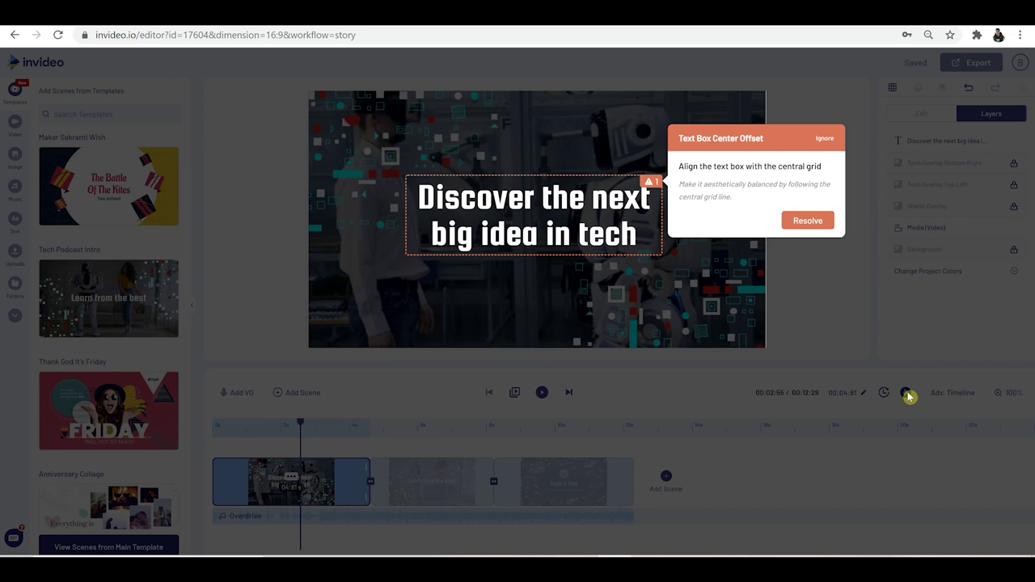
click(818, 229)
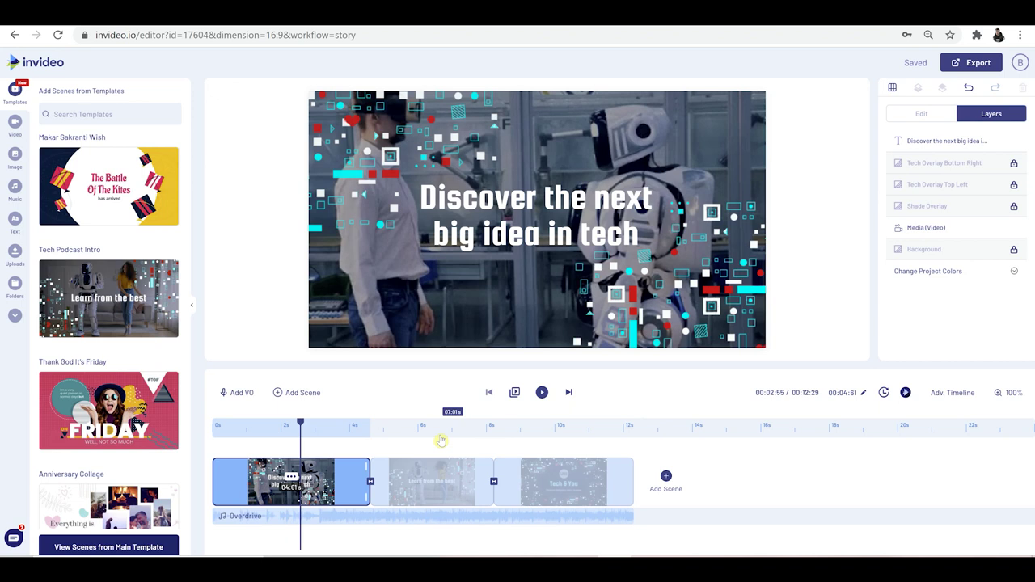
Jump to the Learn from the best scene, run the design check, and select its text track in Adv. Timeline
click(436, 434)
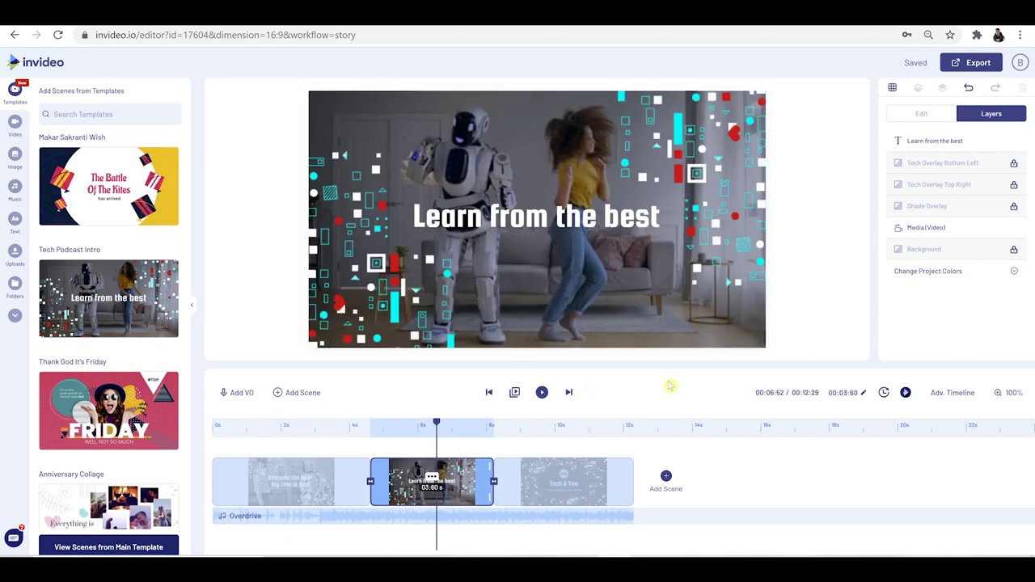
click(908, 393)
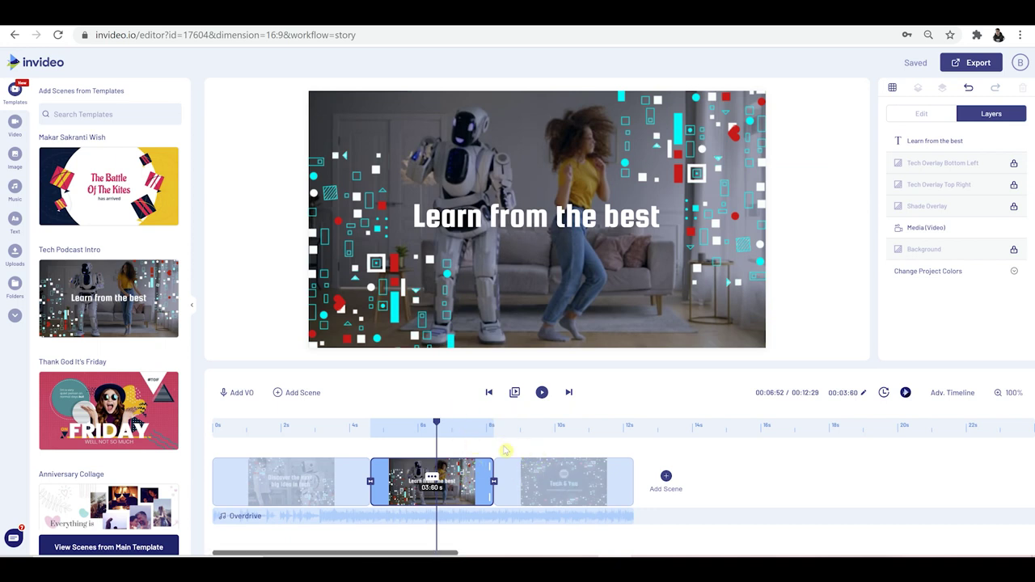
click(955, 393)
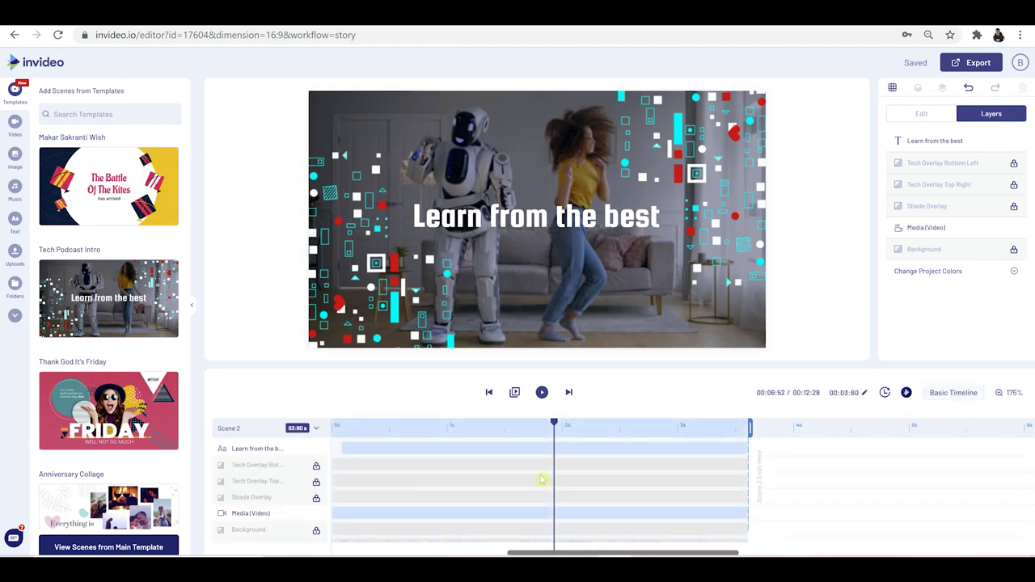
click(574, 445)
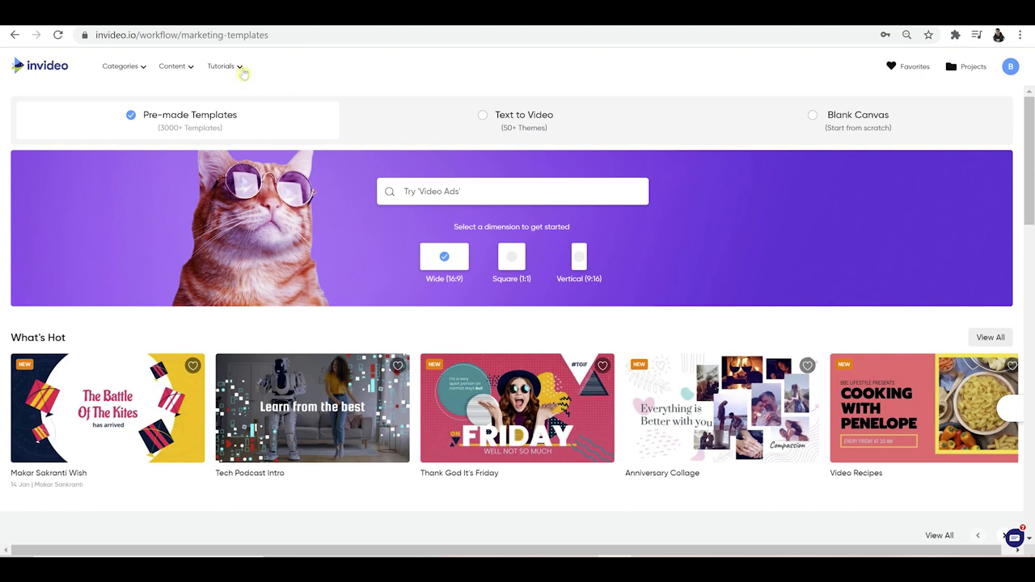
mouse_move(240, 71)
Scroll through the Text to Video themes, then switch to Blank Canvas with Wide (16:9) selected
click(483, 115)
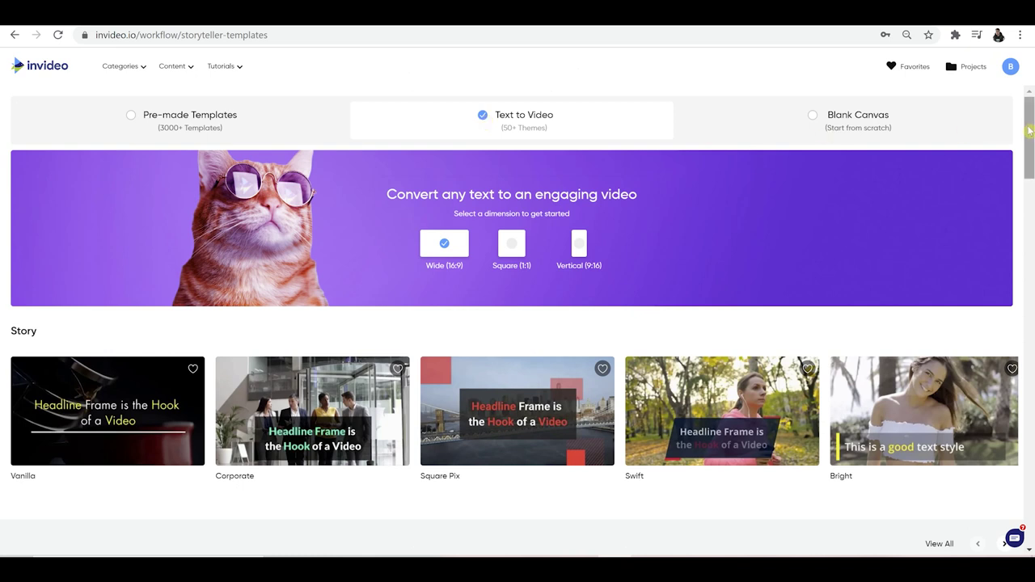
scroll(1030, 166, down, 3)
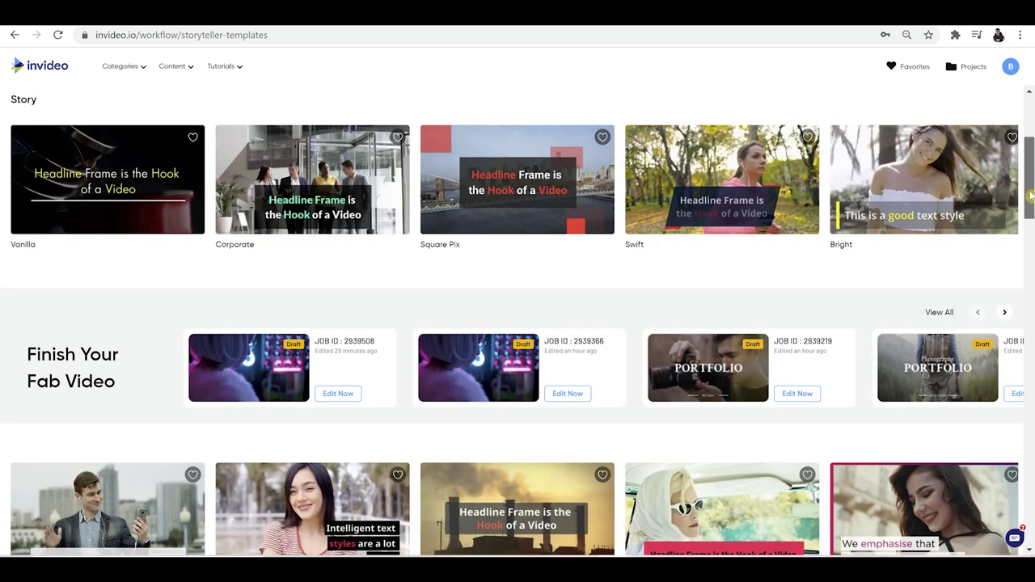
scroll(609, 360, down, 2)
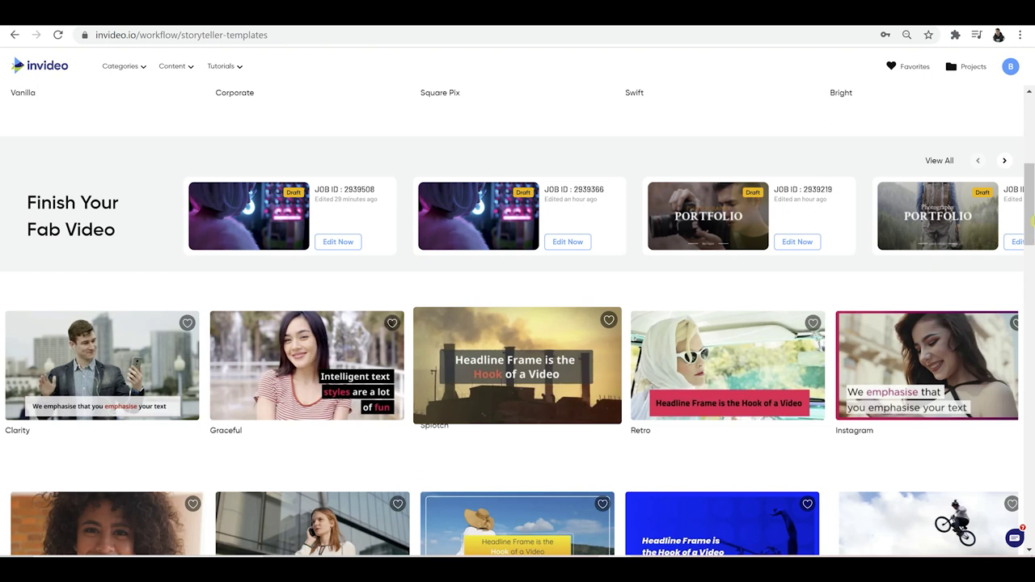
drag(1033, 219, 1033, 129)
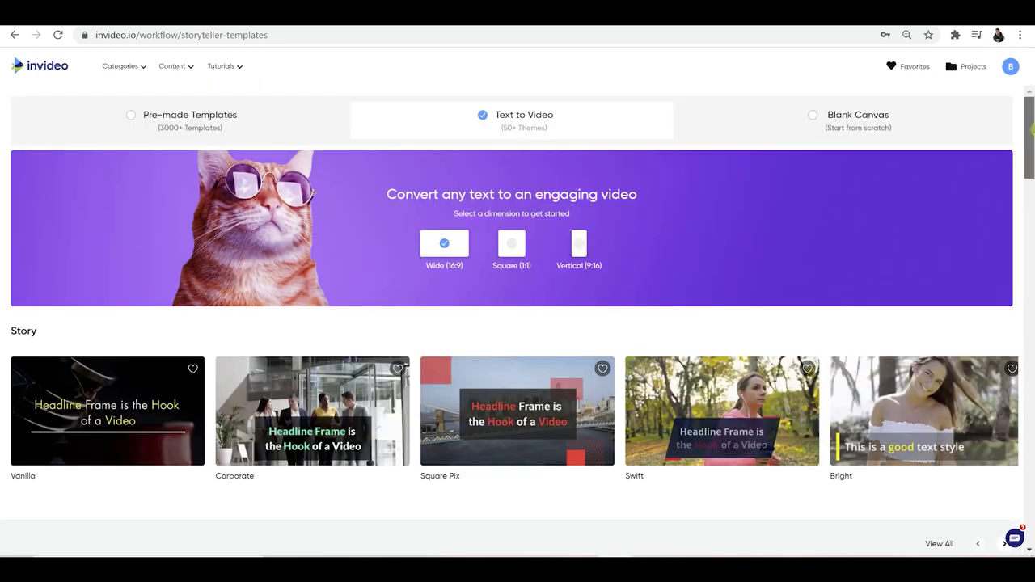
click(822, 115)
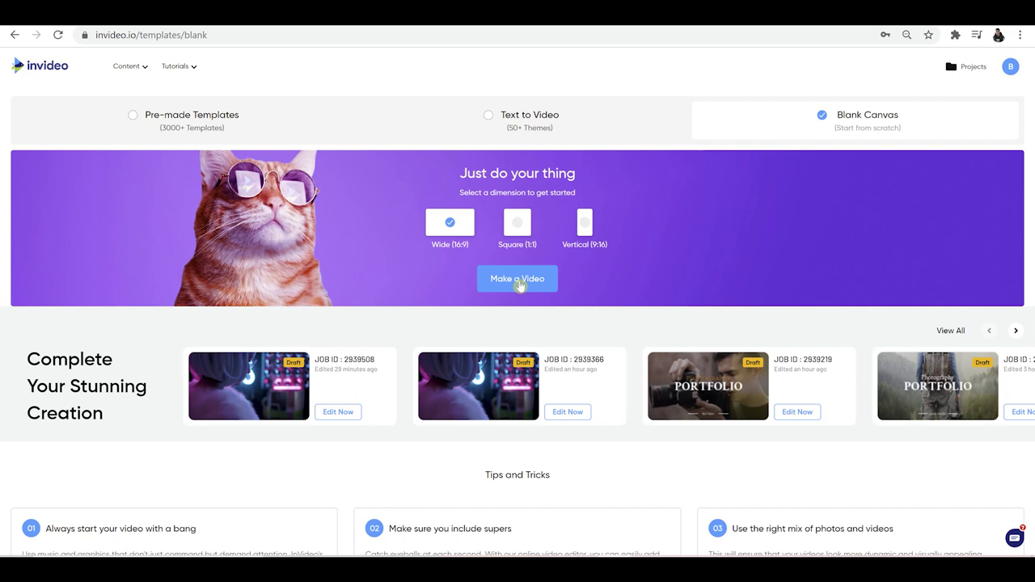
click(520, 283)
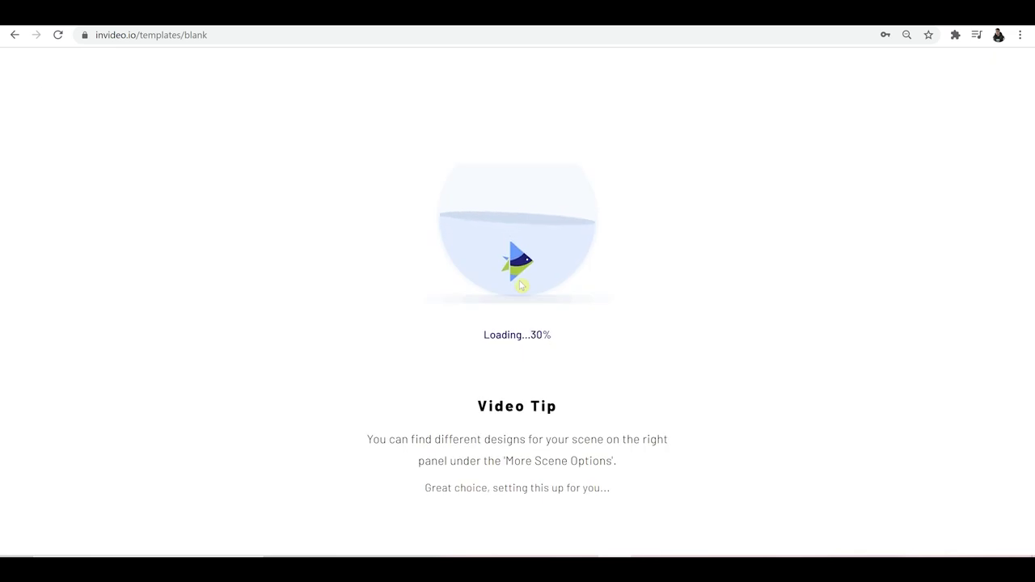